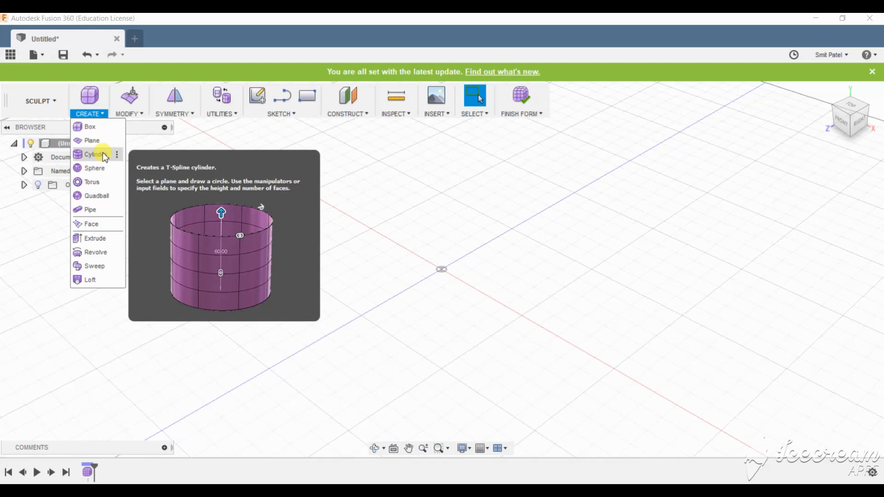
Step: Create a T-Spline cylinder centred on the origin of the ground plane, 10 cm in diameter and 10 cm high
{"action": "left_click", "coordinate": [105, 157]}
{"action": "left_click", "coordinate": [451, 298]}
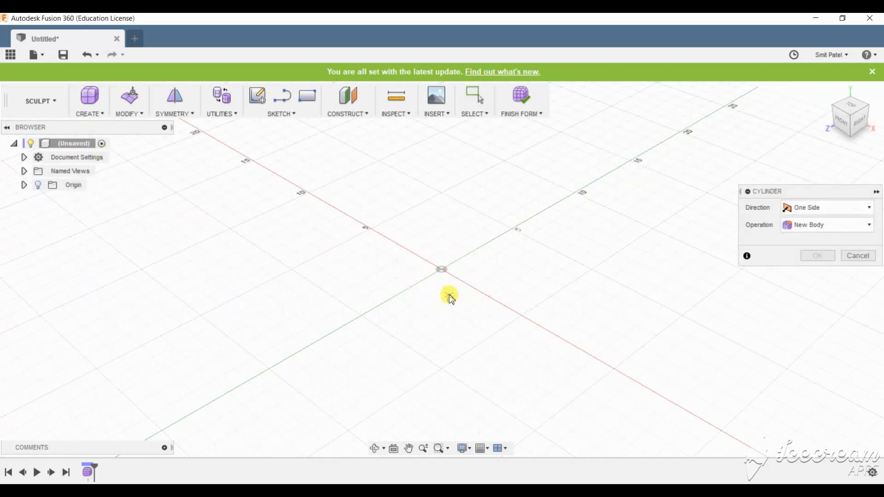
{"action": "left_click", "coordinate": [443, 272]}
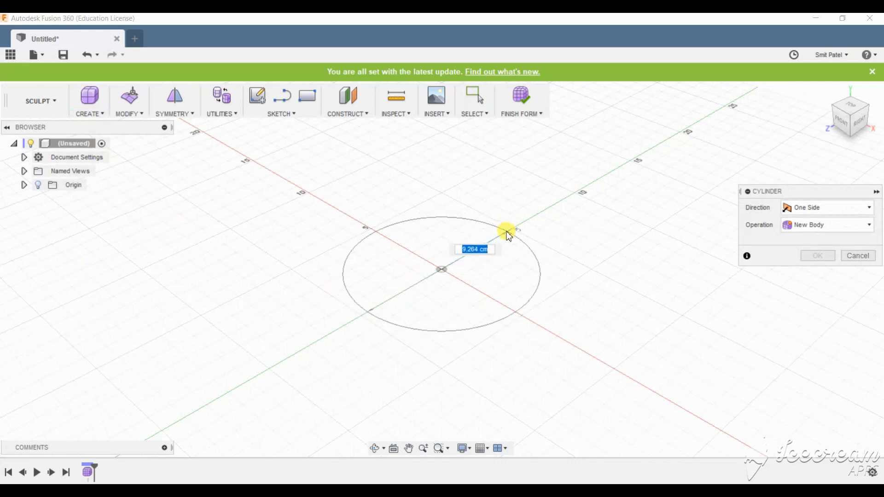
{"action": "left_click", "coordinate": [509, 233]}
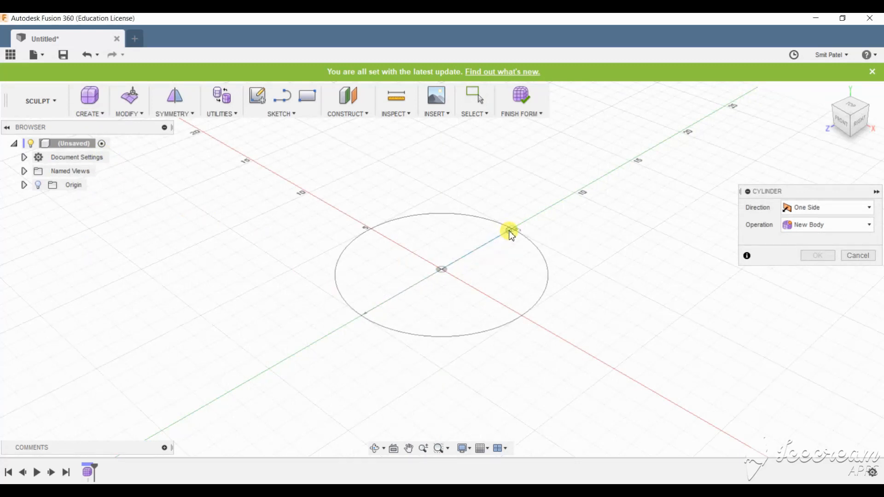
{"action": "scroll", "coordinate": [441, 291], "scroll_direction": "up", "scroll_amount": 2}
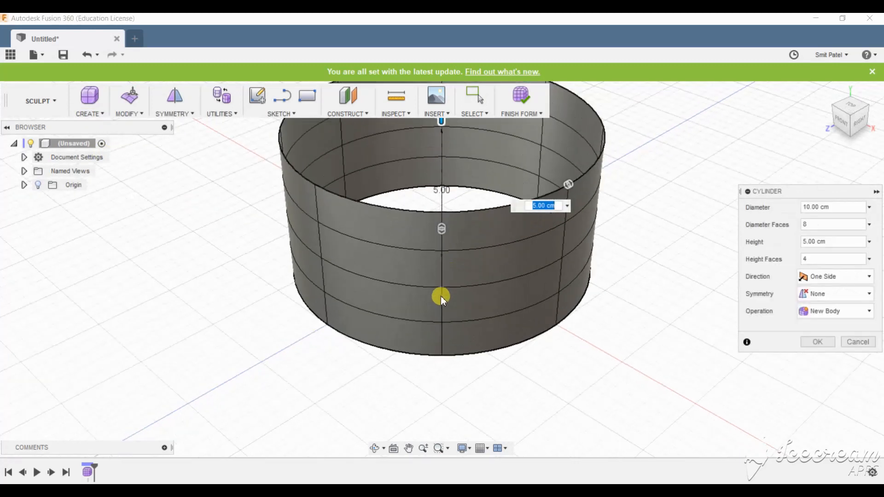
{"action": "scroll", "coordinate": [435, 298], "scroll_direction": "down", "scroll_amount": 5}
{"action": "left_click_drag", "start_coordinate": [435, 215], "coordinate": [437, 154]}
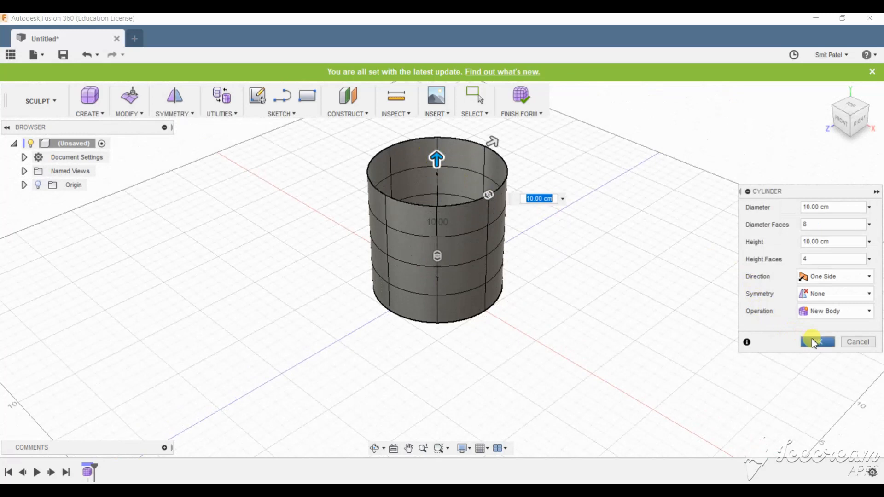
{"action": "left_click", "coordinate": [814, 343]}
{"action": "scroll", "coordinate": [561, 322], "scroll_direction": "down", "scroll_amount": 1}
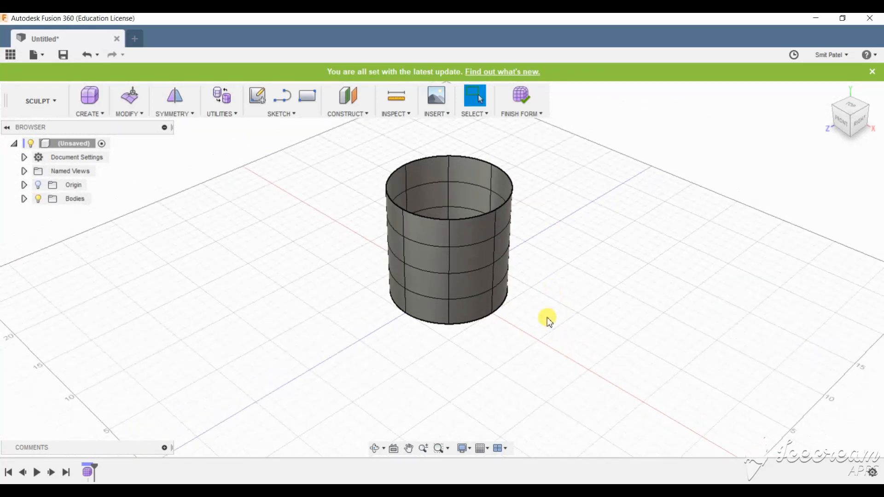
{"action": "middle_click_drag", "start_coordinate": [547, 319], "coordinate": [398, 222], "text": "shift"}
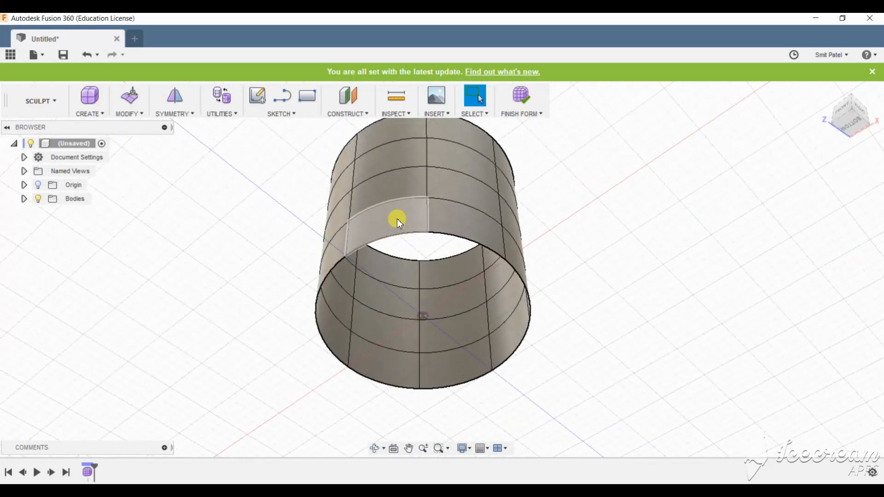
{"action": "left_click", "coordinate": [138, 120]}
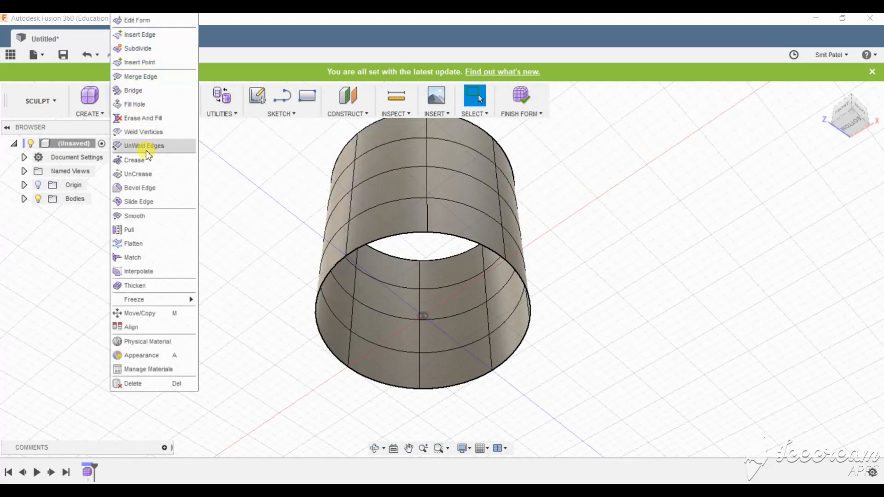
{"action": "left_click", "coordinate": [101, 113]}
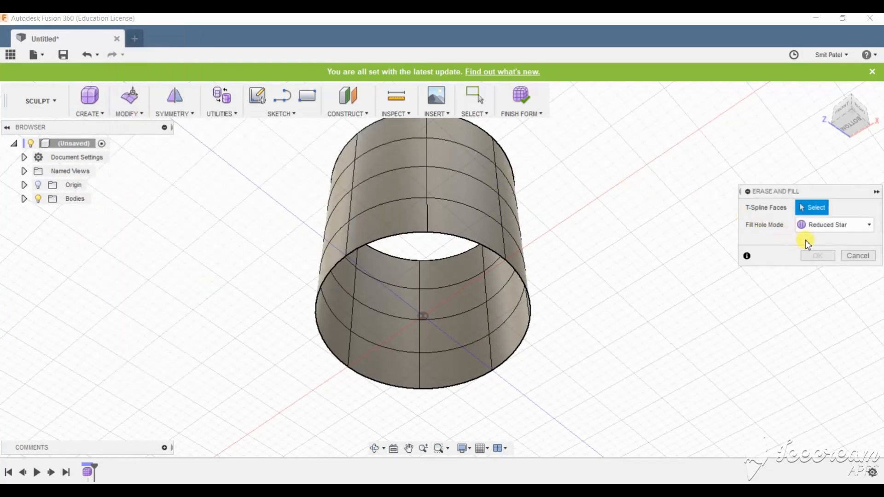
{"action": "left_click", "coordinate": [855, 256]}
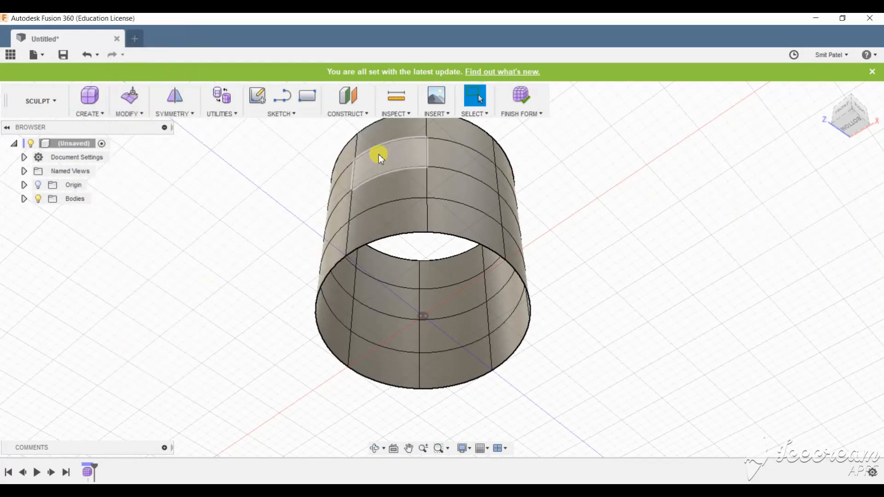
Step: Close the cylinder's open bottom end with Fill Hole, using the Collapse fill mode
{"action": "left_click", "coordinate": [136, 112]}
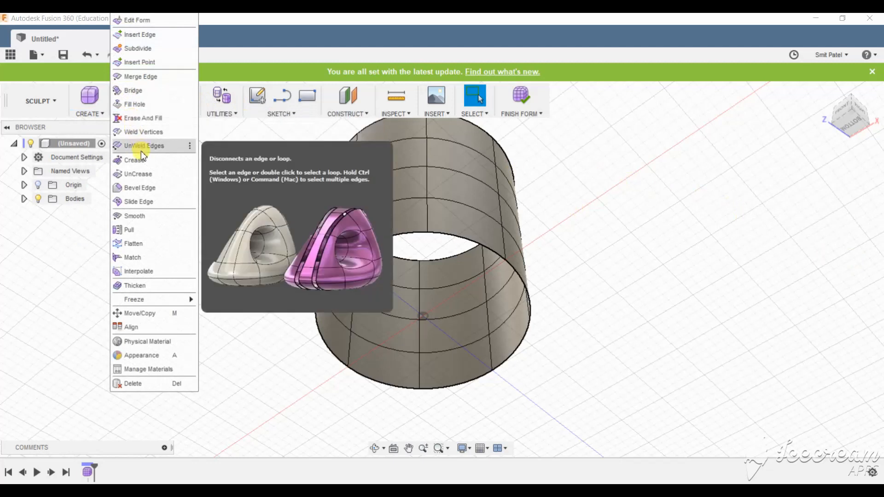
{"action": "left_click", "coordinate": [155, 104]}
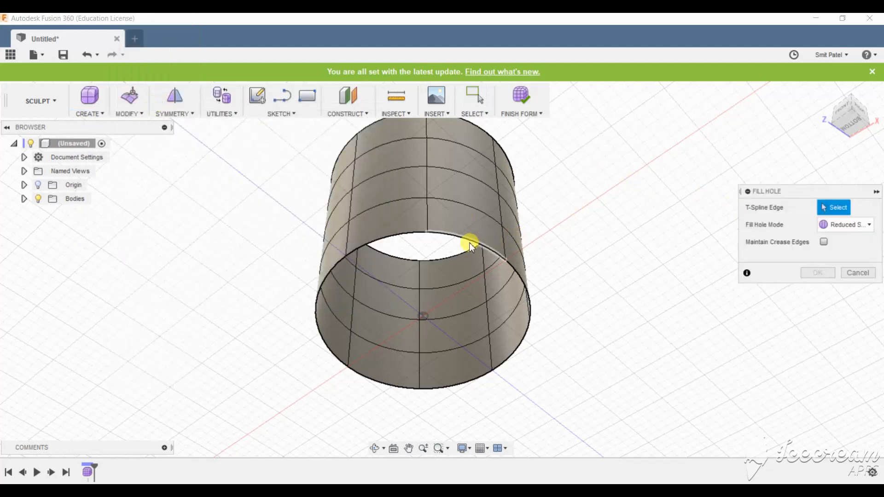
{"action": "left_click", "coordinate": [485, 247]}
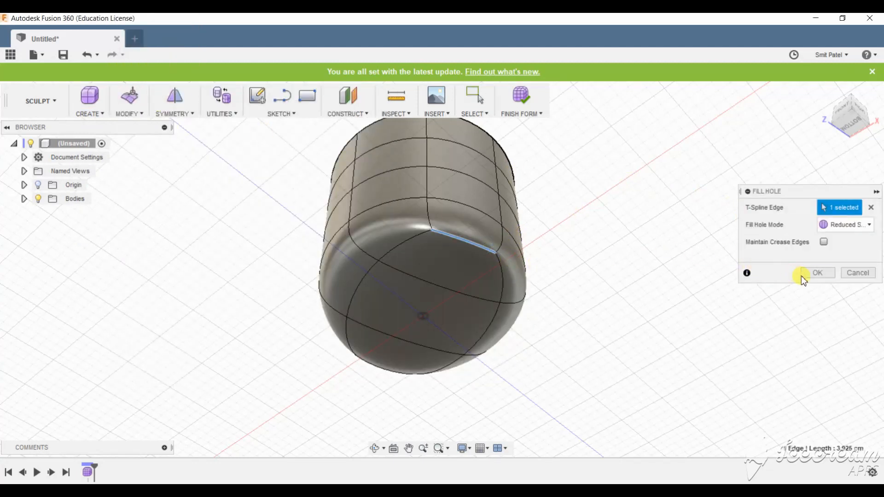
{"action": "left_click", "coordinate": [828, 226]}
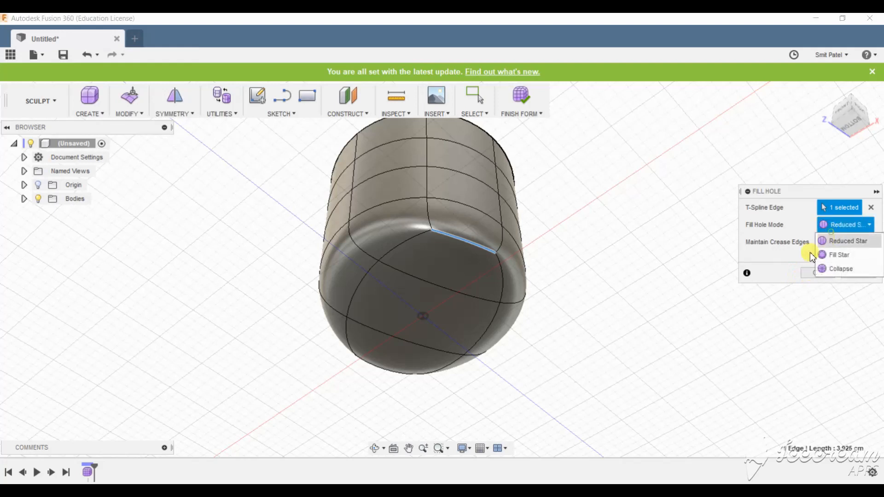
{"action": "left_click", "coordinate": [832, 268]}
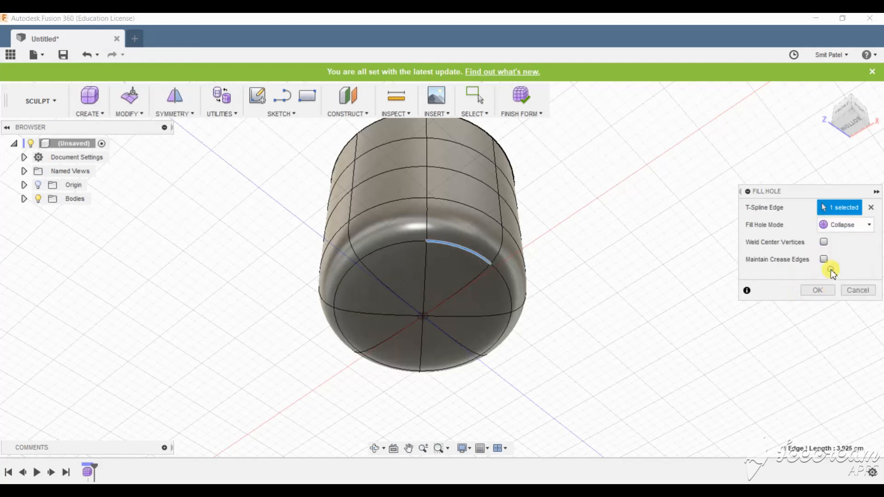
{"action": "left_click", "coordinate": [818, 290]}
Step: Thicken the cup body by 0.5 cm with the Sharp type and Normal direction
{"action": "middle_click_drag", "start_coordinate": [606, 253], "coordinate": [562, 241], "text": "shift"}
{"action": "scroll", "coordinate": [562, 241], "scroll_direction": "up", "scroll_amount": 3}
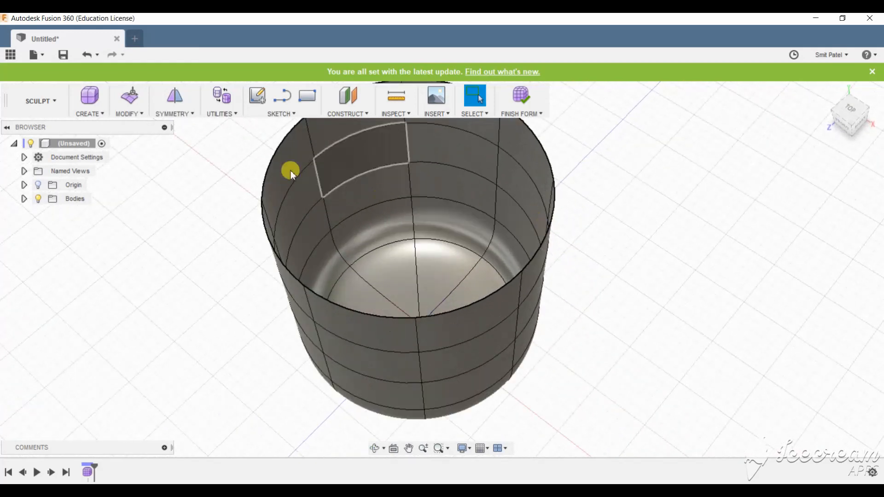
{"action": "left_click", "coordinate": [141, 115]}
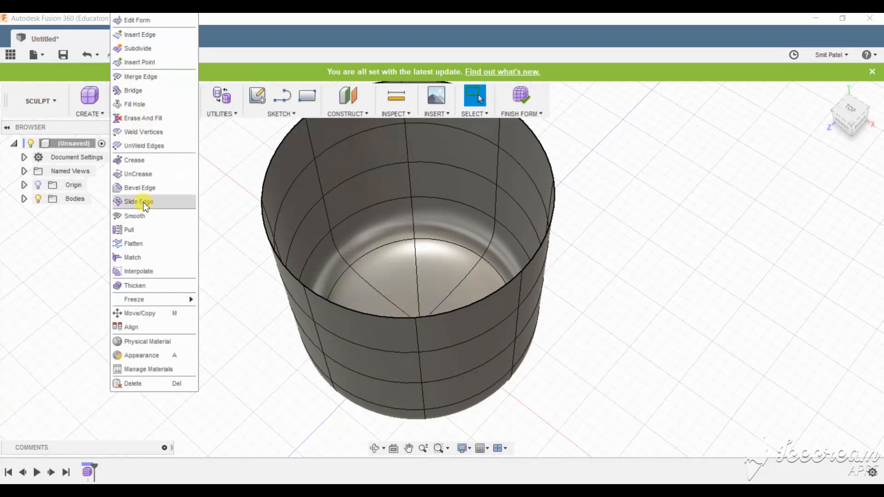
{"action": "left_click", "coordinate": [152, 285]}
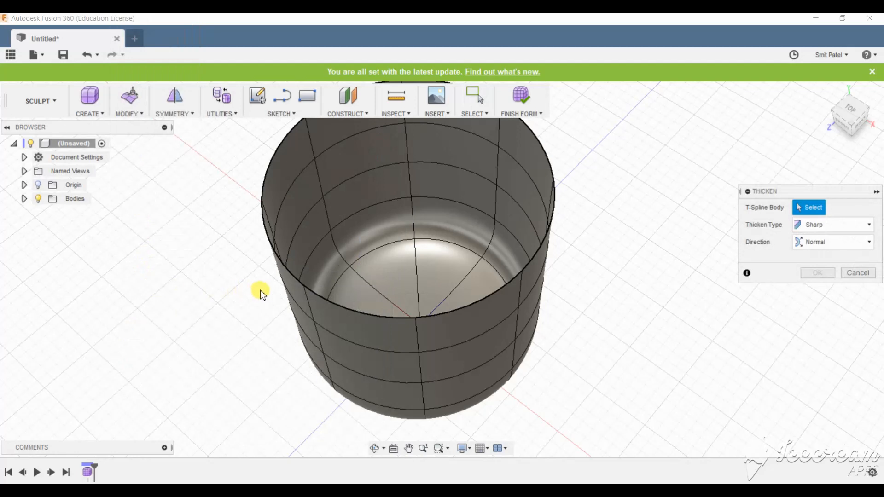
{"action": "left_click", "coordinate": [302, 289]}
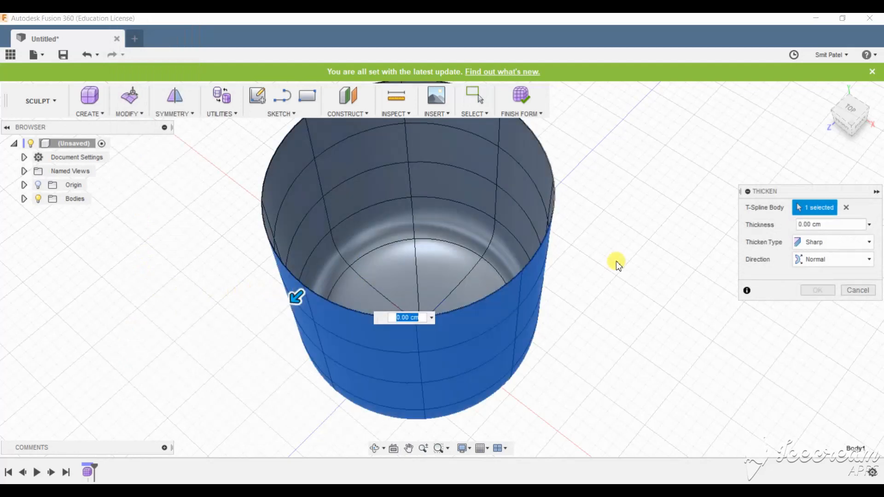
{"action": "left_click", "coordinate": [808, 224]}
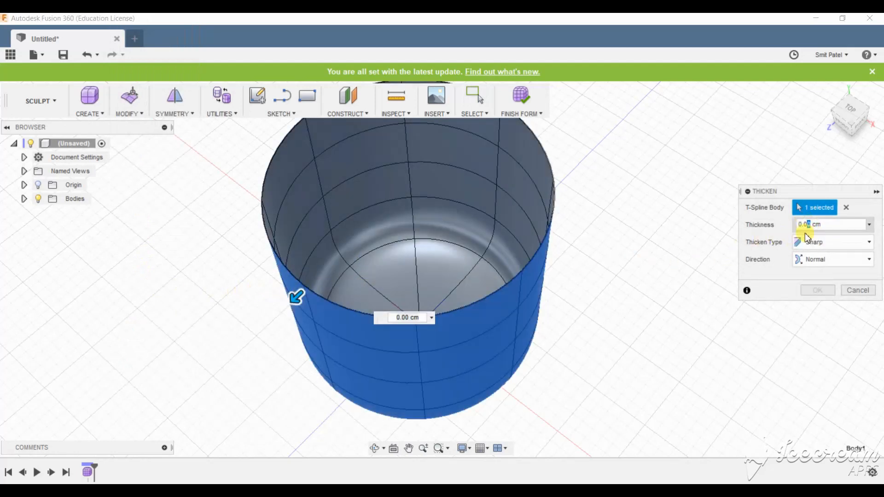
{"action": "type", "text": "0"}
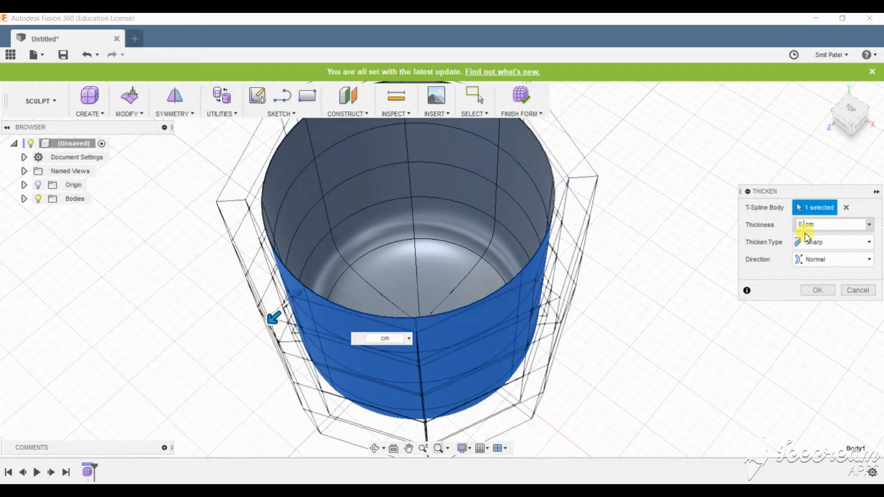
{"action": "type", "text": ".5"}
{"action": "key", "text": "Return"}
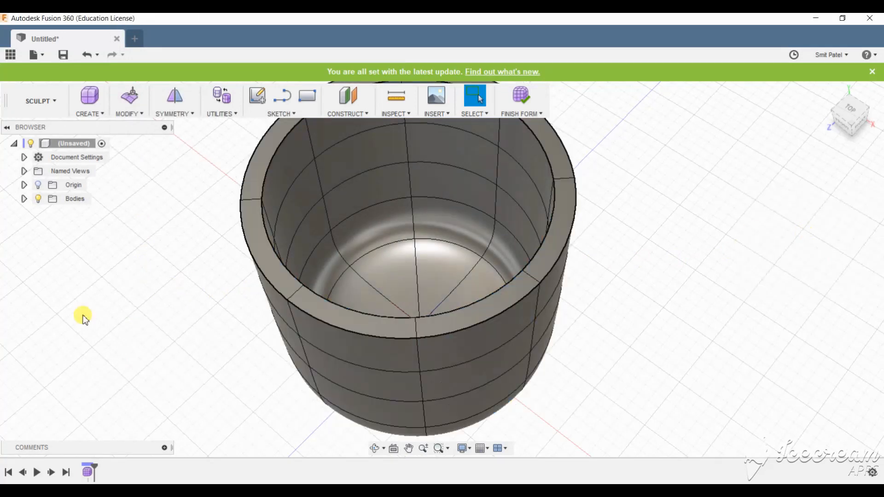
{"action": "scroll", "coordinate": [335, 310], "scroll_direction": "down", "scroll_amount": 3}
{"action": "scroll", "coordinate": [414, 322], "scroll_direction": "up", "scroll_amount": 1}
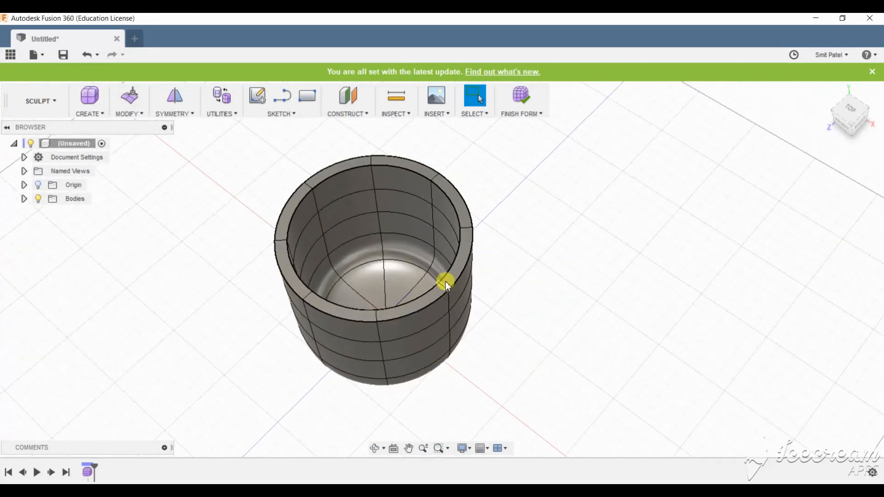
{"action": "middle_click_drag", "start_coordinate": [446, 284], "coordinate": [474, 306], "text": "shift"}
{"action": "scroll", "coordinate": [336, 280], "scroll_direction": "down", "scroll_amount": 3}
{"action": "scroll", "coordinate": [283, 264], "scroll_direction": "up", "scroll_amount": 4}
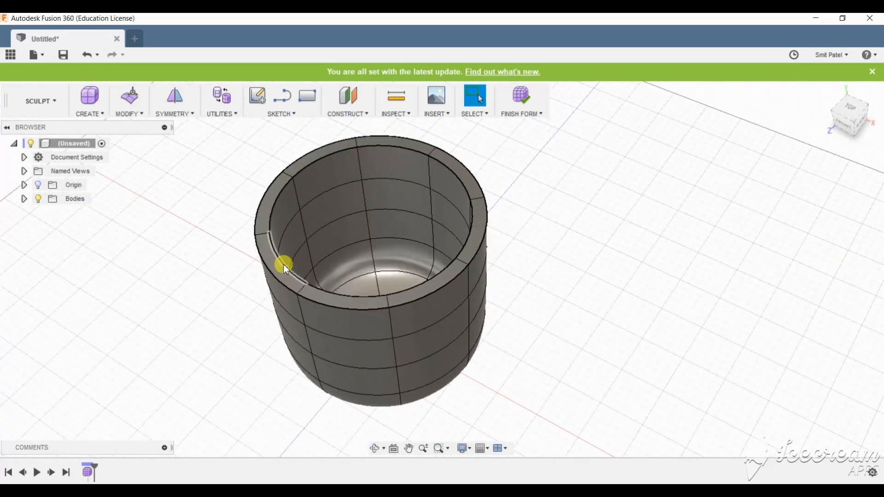
{"action": "scroll", "coordinate": [414, 282], "scroll_direction": "down", "scroll_amount": 2}
{"action": "middle_click_drag", "start_coordinate": [413, 282], "coordinate": [381, 267], "text": "shift"}
{"action": "left_click", "coordinate": [98, 114]}
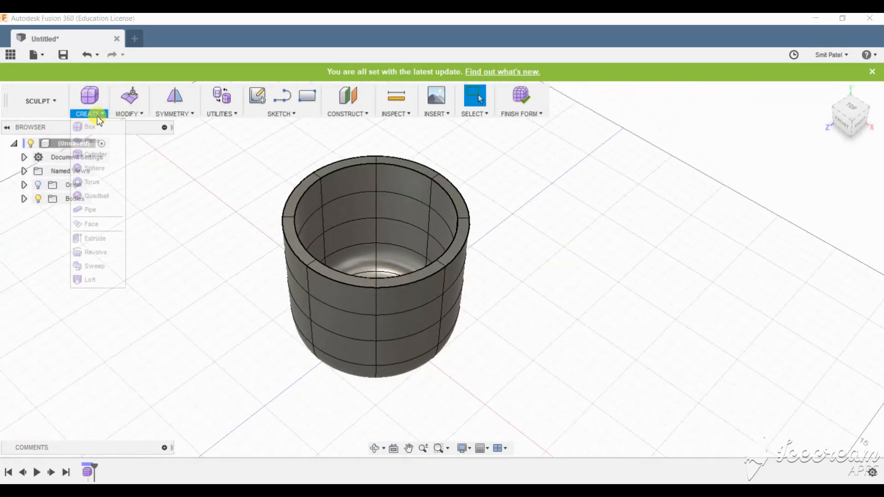
{"action": "scroll", "coordinate": [302, 266], "scroll_direction": "up", "scroll_amount": 3}
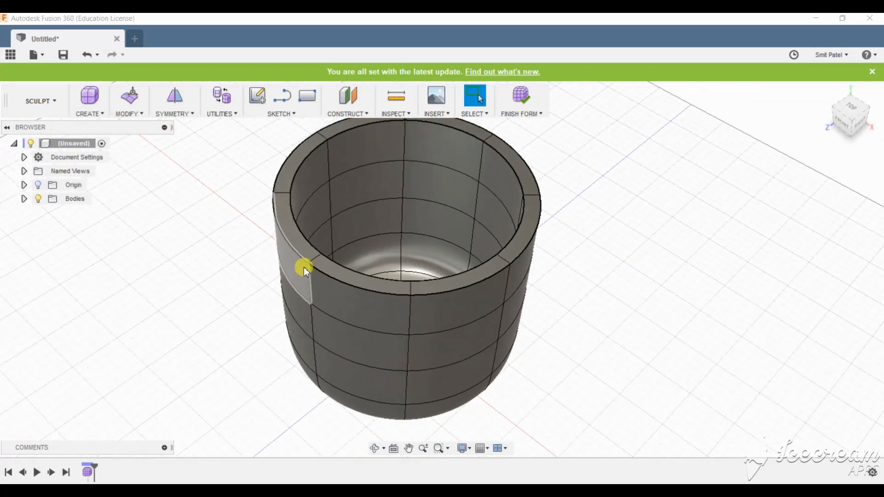
{"action": "scroll", "coordinate": [333, 288], "scroll_direction": "down", "scroll_amount": 3}
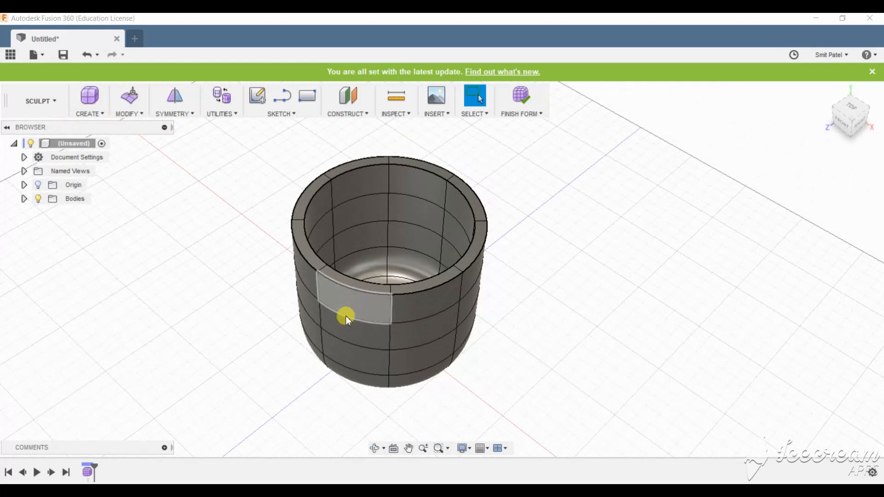
{"action": "left_click", "coordinate": [140, 115]}
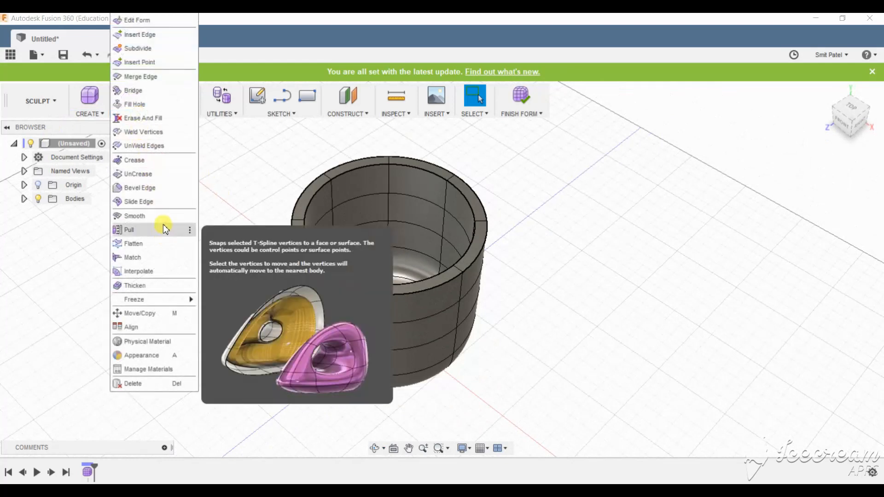
{"action": "left_click", "coordinate": [528, 308]}
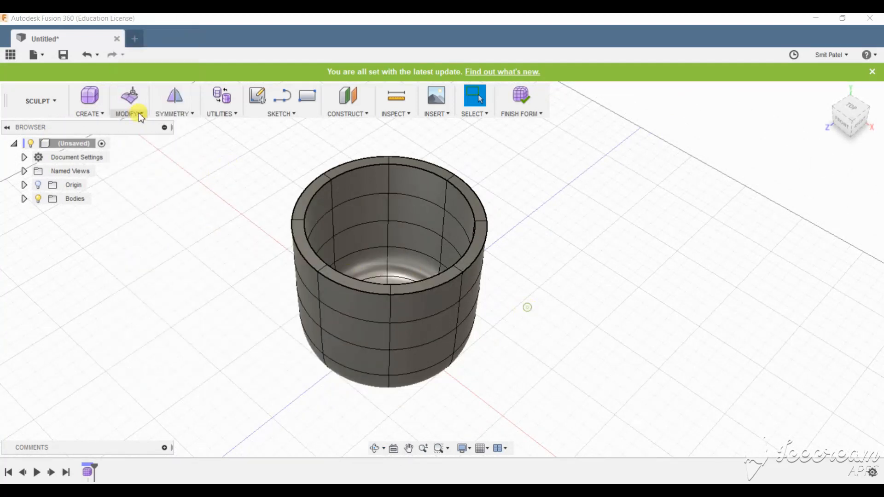
Step: Try to extrude three stacked vertical edges of the outer wall outward by about 0.5 cm in Edit Form, and undo the edits
{"action": "left_click", "coordinate": [463, 289]}
{"action": "left_click", "coordinate": [457, 322], "text": "ctrl"}
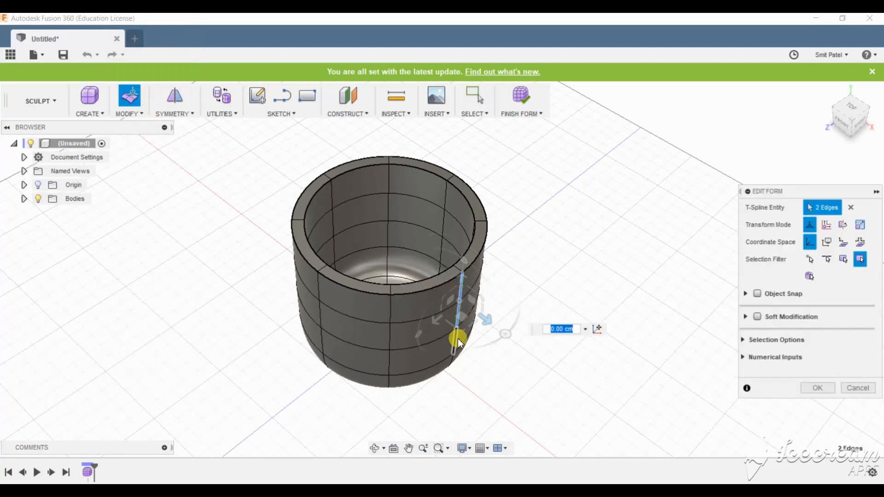
{"action": "left_click", "coordinate": [458, 340], "text": "ctrl"}
{"action": "scroll", "coordinate": [459, 330], "scroll_direction": "up", "scroll_amount": 3}
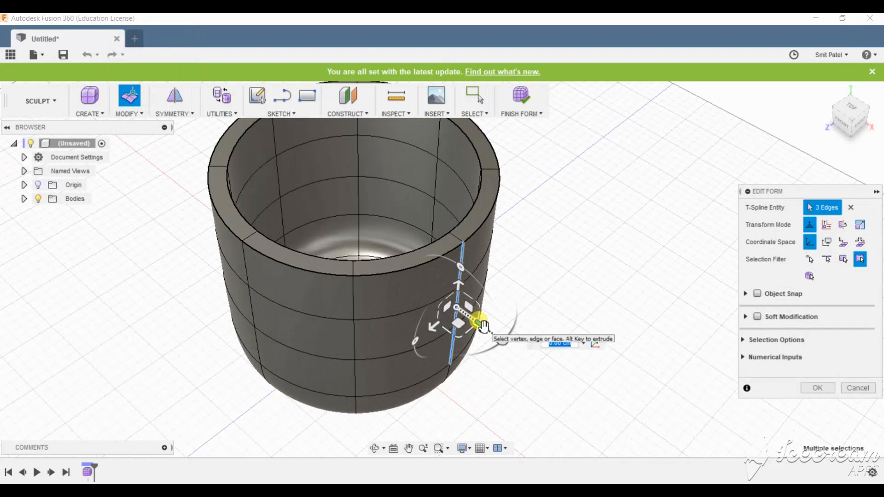
{"action": "left_click_drag", "start_coordinate": [493, 332], "coordinate": [496, 330], "text": "alt"}
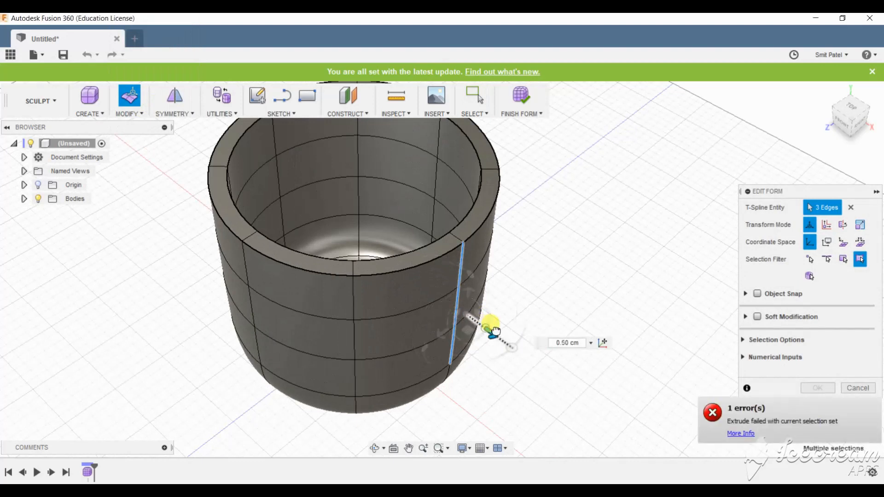
{"action": "key", "text": "ctrl+z"}
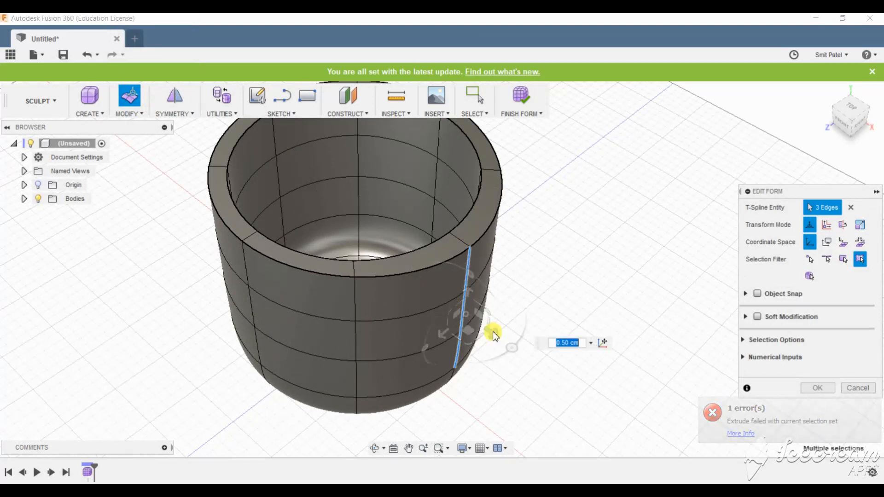
{"action": "left_click_drag", "start_coordinate": [492, 332], "coordinate": [486, 328]}
{"action": "key", "text": "ctrl+z"}
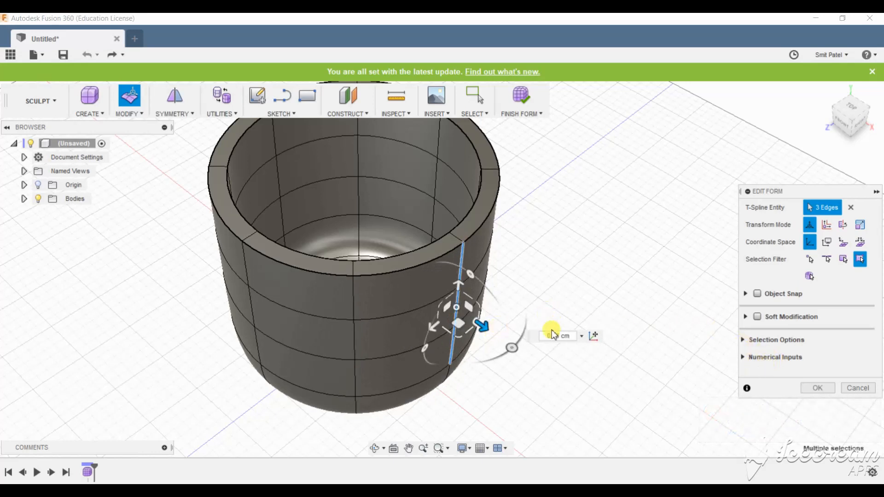
{"action": "left_click", "coordinate": [668, 320]}
{"action": "scroll", "coordinate": [376, 245], "scroll_direction": "down", "scroll_amount": 3}
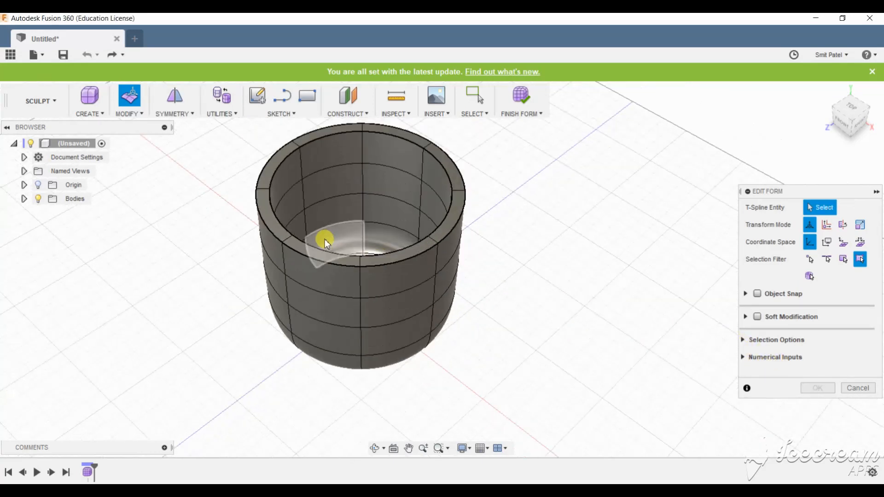
Step: Try to scale a single face in the middle of the cup's outer wall to about 0.94
{"action": "left_click", "coordinate": [344, 318]}
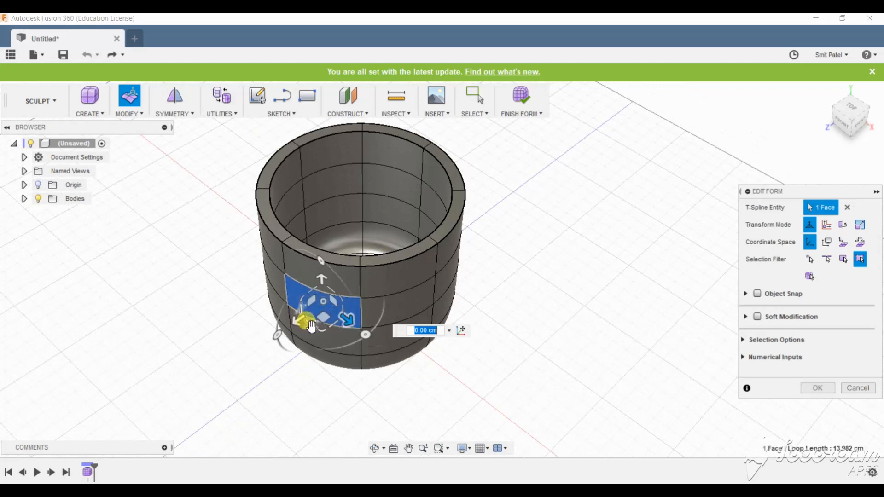
{"action": "mouse_move", "coordinate": [322, 337]}
{"action": "left_mouse_down"}
{"action": "mouse_move", "coordinate": [307, 336]}
{"action": "mouse_move", "coordinate": [332, 329]}
{"action": "mouse_move", "coordinate": [343, 313]}
{"action": "mouse_move", "coordinate": [339, 332]}
{"action": "left_mouse_up"}
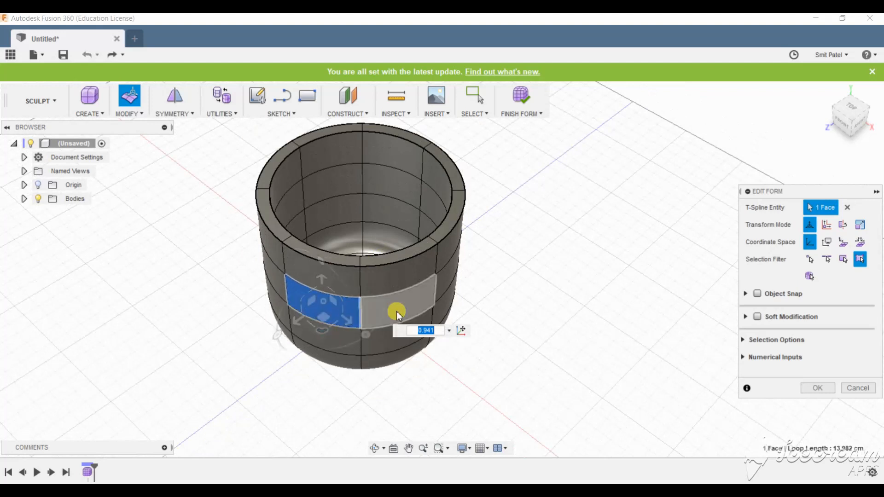
{"action": "double_click", "coordinate": [417, 306]}
{"action": "left_click", "coordinate": [412, 309]}
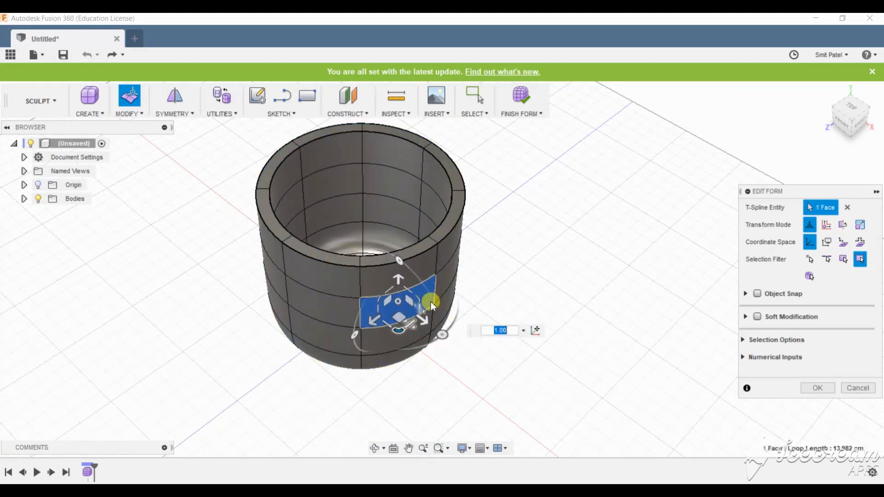
Step: Scale the outer wall's upper edge ring to about 0.92 and its middle edge ring to about 0.85
{"action": "double_click", "coordinate": [427, 284]}
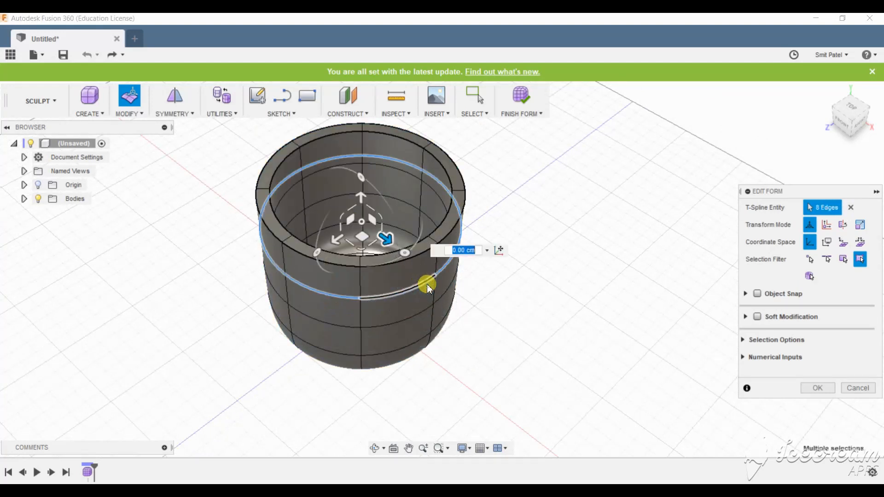
{"action": "left_click_drag", "start_coordinate": [362, 249], "coordinate": [363, 250]}
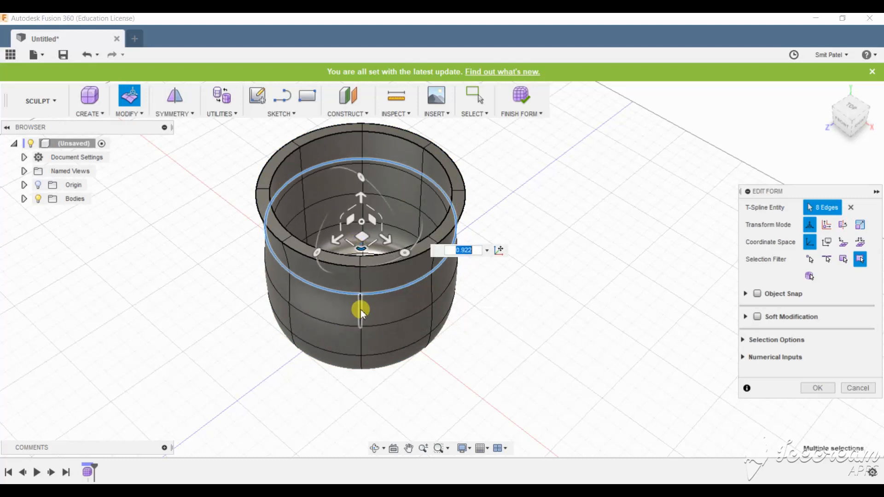
{"action": "scroll", "coordinate": [354, 344], "scroll_direction": "down", "scroll_amount": 2}
{"action": "scroll", "coordinate": [349, 327], "scroll_direction": "up", "scroll_amount": 5}
{"action": "double_click", "coordinate": [346, 314]}
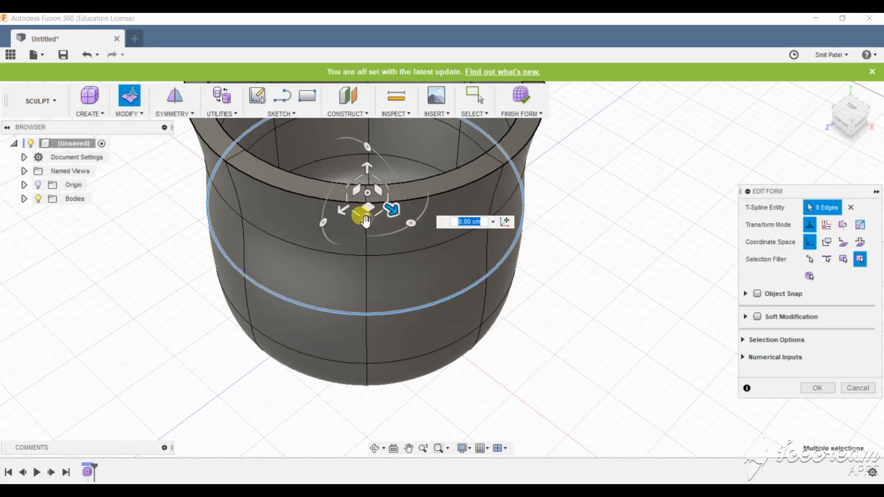
{"action": "left_click_drag", "start_coordinate": [367, 221], "coordinate": [368, 220]}
{"action": "scroll", "coordinate": [351, 300], "scroll_direction": "up", "scroll_amount": 2}
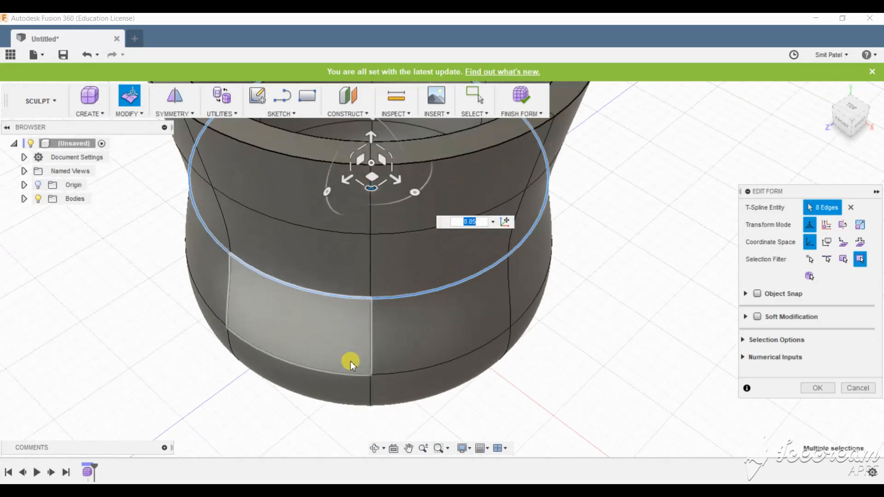
Step: Scale the lowest edge ring of the outer wall to about 0.99 and clear the selection
{"action": "double_click", "coordinate": [346, 375]}
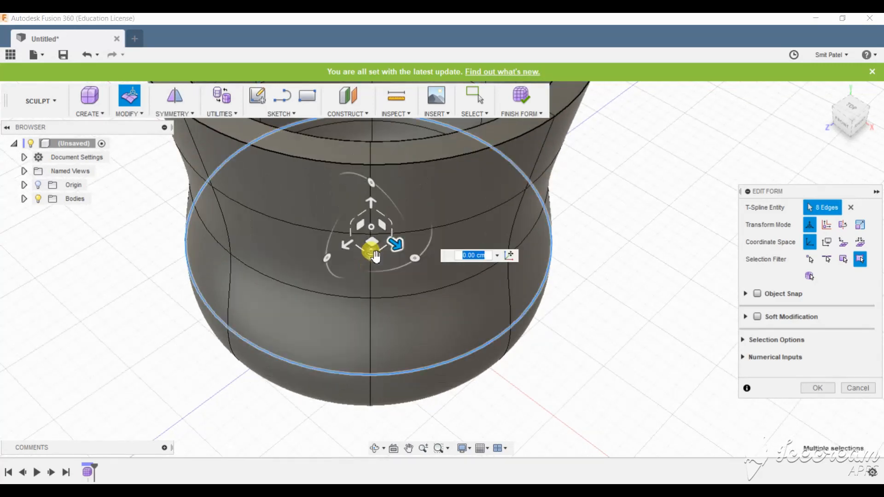
{"action": "left_click_drag", "start_coordinate": [369, 250], "coordinate": [369, 251]}
{"action": "scroll", "coordinate": [372, 341], "scroll_direction": "down", "scroll_amount": 3}
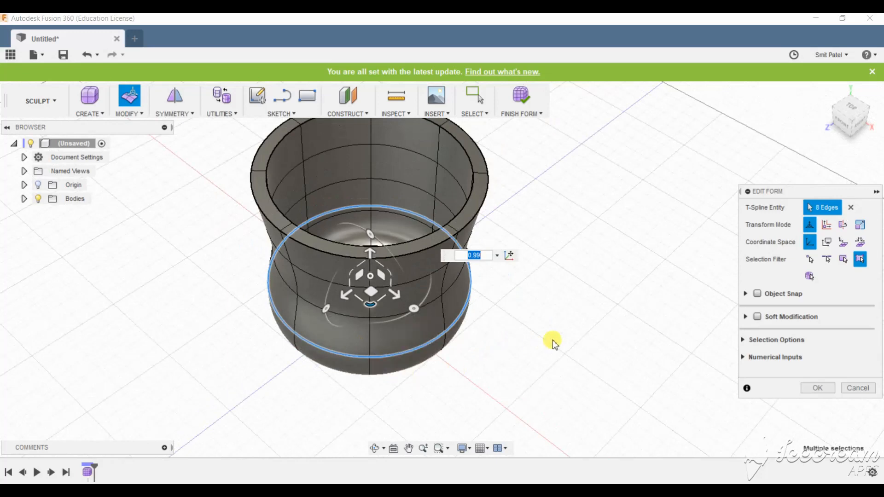
{"action": "left_click", "coordinate": [493, 339]}
{"action": "scroll", "coordinate": [493, 339], "scroll_direction": "up", "scroll_amount": 3}
{"action": "scroll", "coordinate": [392, 240], "scroll_direction": "down", "scroll_amount": 3}
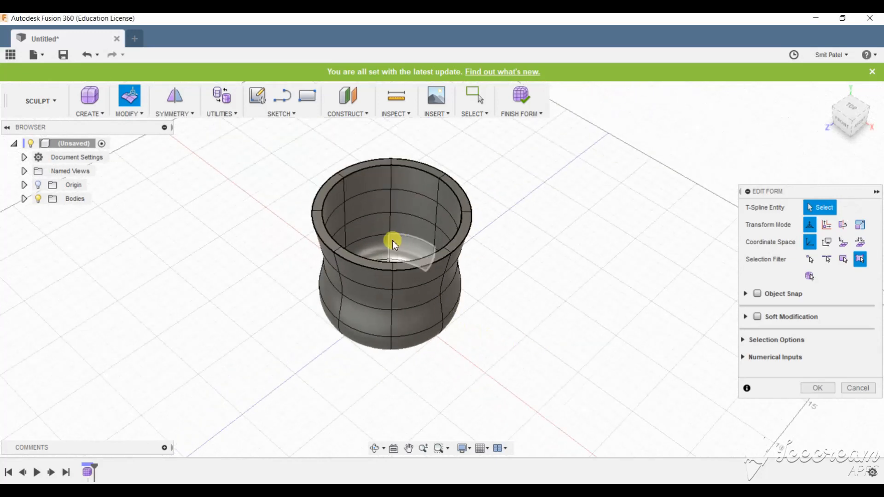
Step: Try to scale the inner edge ring of the cup's rim inward, and undo the last scale edits
{"action": "scroll", "coordinate": [344, 261], "scroll_direction": "up", "scroll_amount": 3}
{"action": "double_click", "coordinate": [339, 267]}
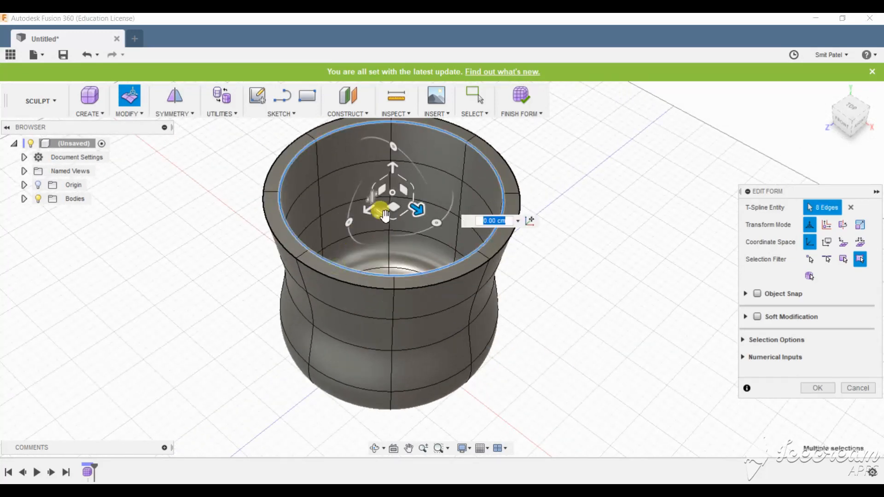
{"action": "mouse_move", "coordinate": [393, 209]}
{"action": "left_mouse_down"}
{"action": "mouse_move", "coordinate": [398, 216]}
{"action": "mouse_move", "coordinate": [393, 208]}
{"action": "left_mouse_up"}
{"action": "left_click", "coordinate": [317, 270]}
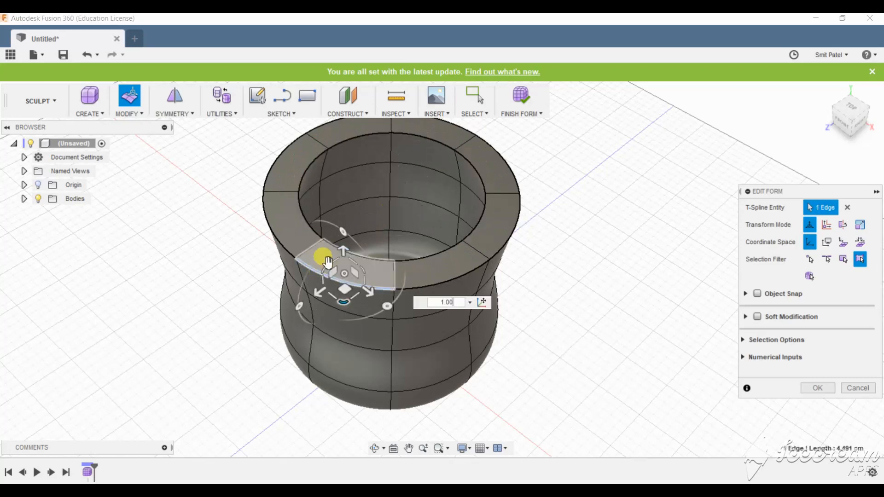
{"action": "key", "text": "ctrl+z"}
{"action": "key", "text": "ctrl+z"}
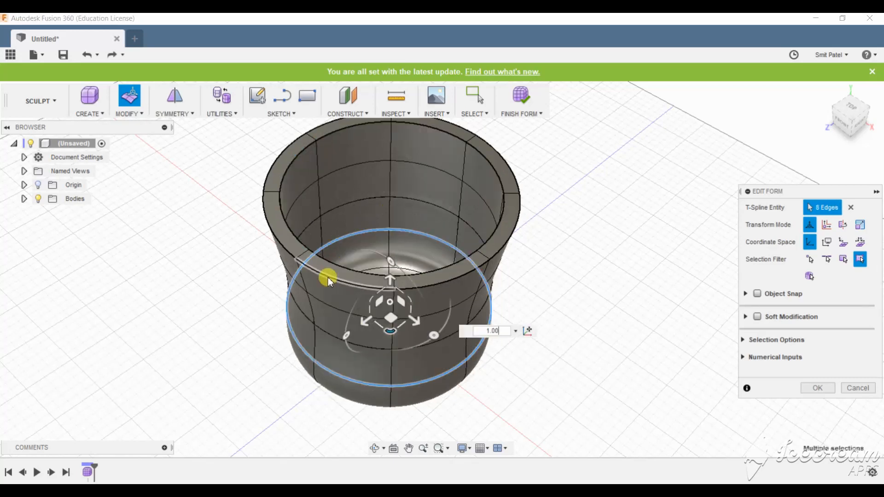
Step: Select all eight top faces of the cup's rim and scale them together to about 0.885
{"action": "left_click", "coordinate": [341, 275]}
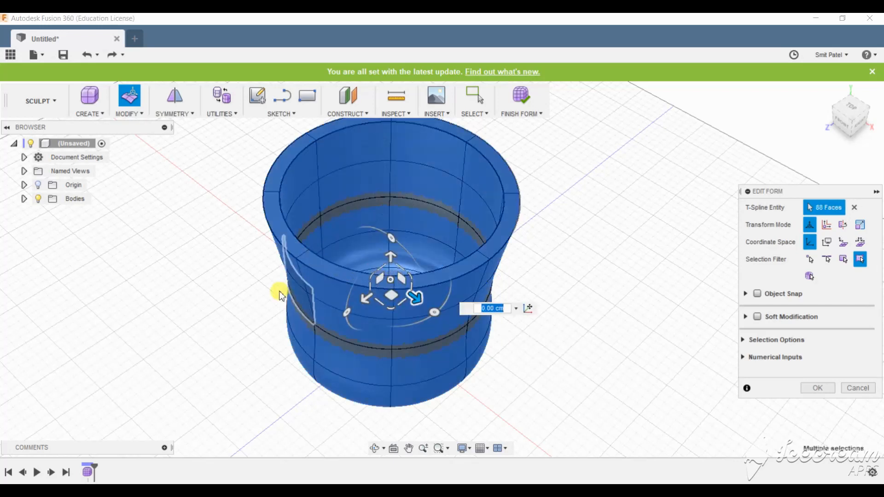
{"action": "left_click", "coordinate": [231, 291]}
{"action": "left_click", "coordinate": [320, 263]}
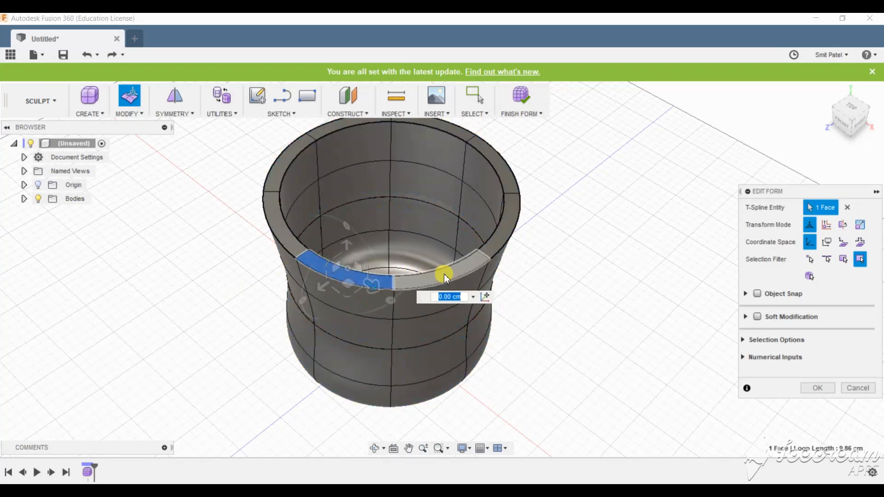
{"action": "left_click", "coordinate": [444, 275], "text": "ctrl"}
{"action": "left_click", "coordinate": [503, 234], "text": "ctrl"}
{"action": "left_click", "coordinate": [510, 182], "text": "ctrl"}
{"action": "scroll", "coordinate": [385, 233], "scroll_direction": "down", "scroll_amount": 2}
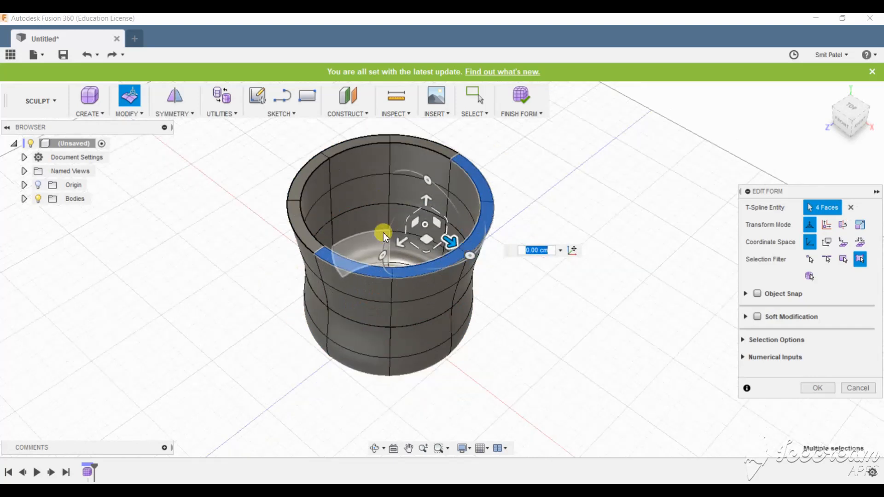
{"action": "scroll", "coordinate": [388, 212], "scroll_direction": "up", "scroll_amount": 2}
{"action": "left_click", "coordinate": [438, 142], "text": "ctrl"}
{"action": "left_click", "coordinate": [349, 142], "text": "ctrl"}
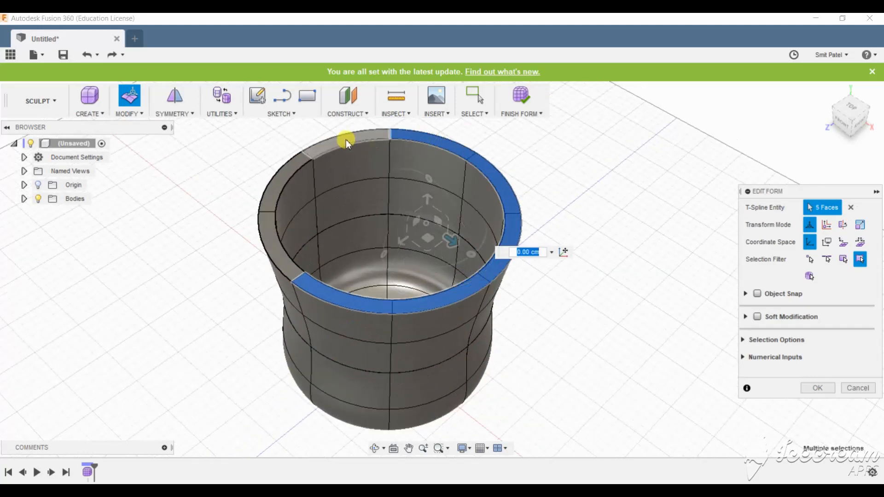
{"action": "left_click", "coordinate": [278, 182], "text": "ctrl"}
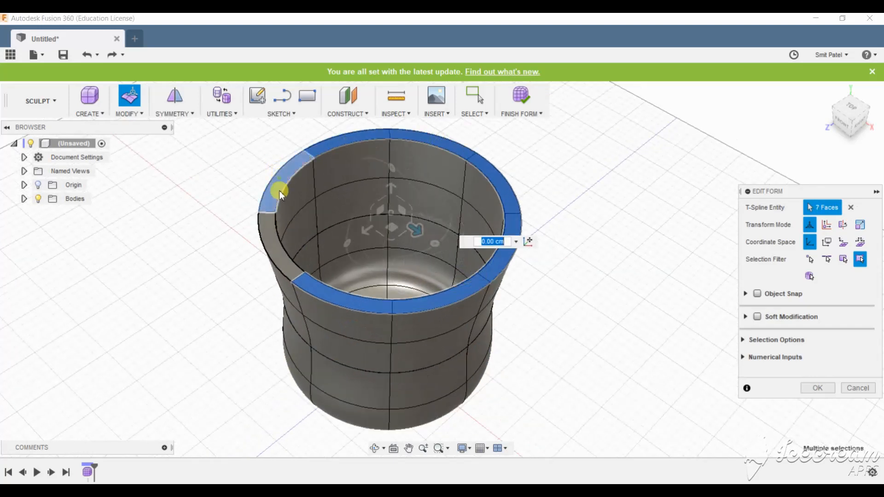
{"action": "left_click", "coordinate": [270, 245], "text": "ctrl"}
{"action": "left_click_drag", "start_coordinate": [394, 237], "coordinate": [401, 235]}
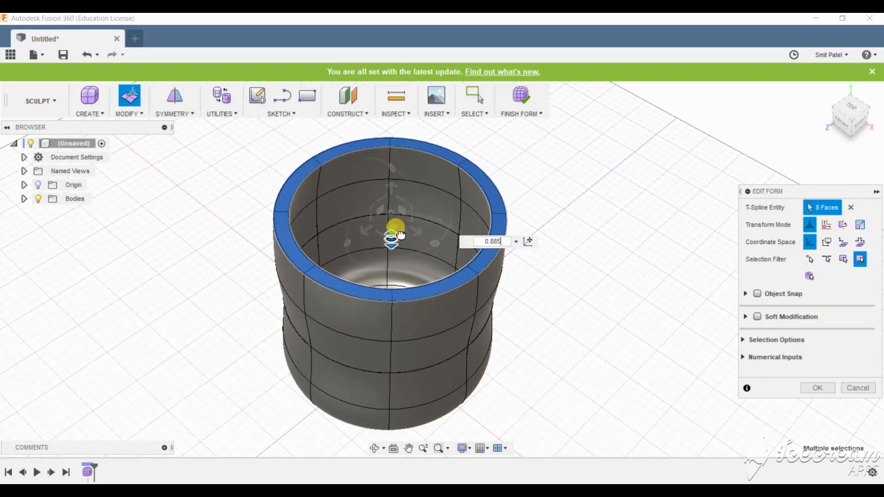
Step: Slightly adjust the middle edge ring of the outer wall and finish the Edit Form changes
{"action": "middle_click_drag", "start_coordinate": [530, 300], "coordinate": [424, 310], "text": "shift"}
{"action": "double_click", "coordinate": [415, 312]}
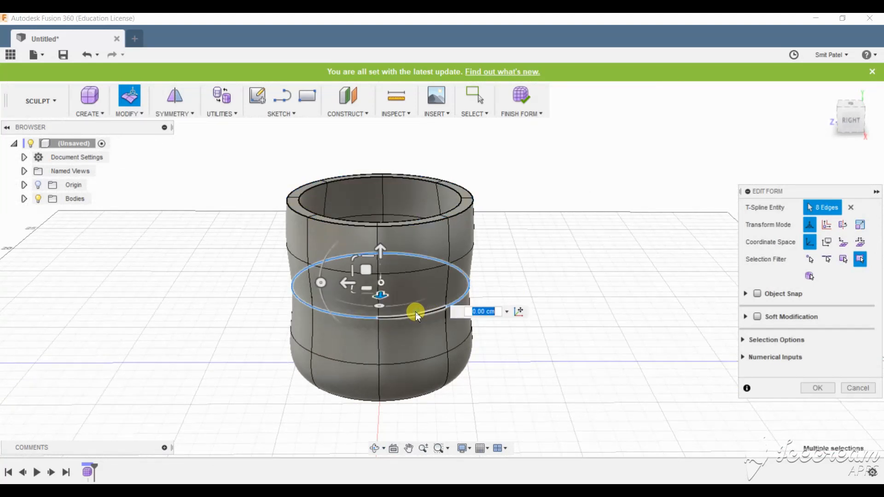
{"action": "left_click_drag", "start_coordinate": [349, 289], "coordinate": [350, 291]}
{"action": "left_click", "coordinate": [529, 347]}
{"action": "scroll", "coordinate": [530, 345], "scroll_direction": "down", "scroll_amount": 2}
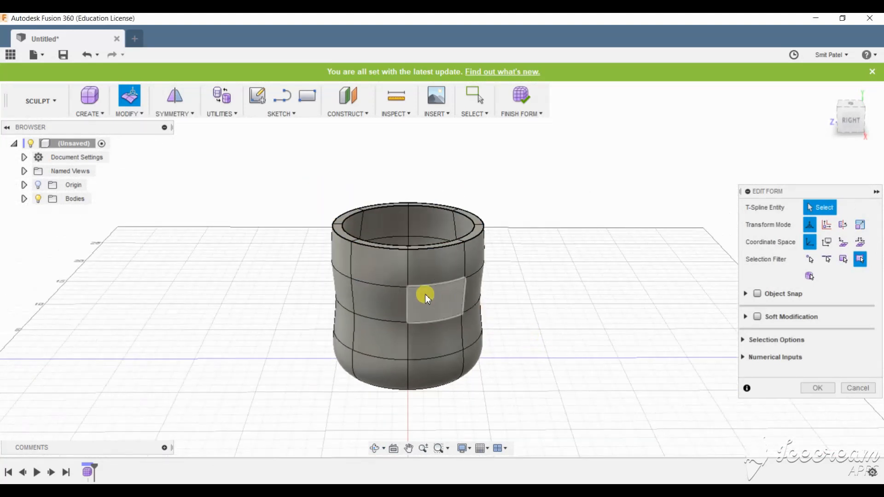
{"action": "left_click", "coordinate": [810, 388]}
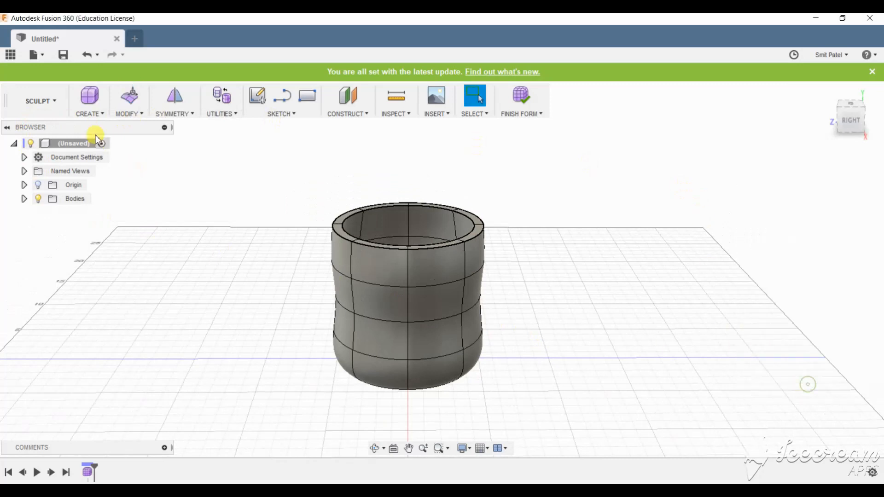
Step: Create a T-Spline torus on the vertical plane through the cup, with Diameter 1 of 6.5 cm and Diameter 2 of 1.5 cm
{"action": "left_click", "coordinate": [103, 116]}
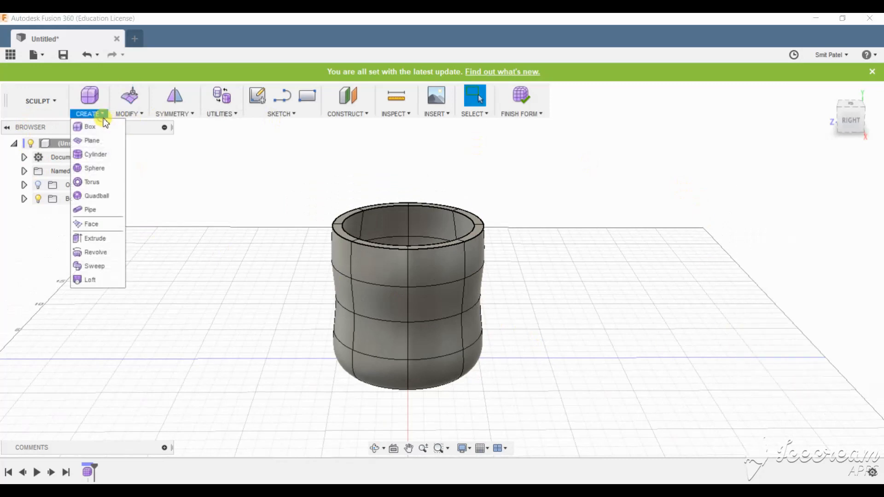
{"action": "left_click", "coordinate": [98, 180]}
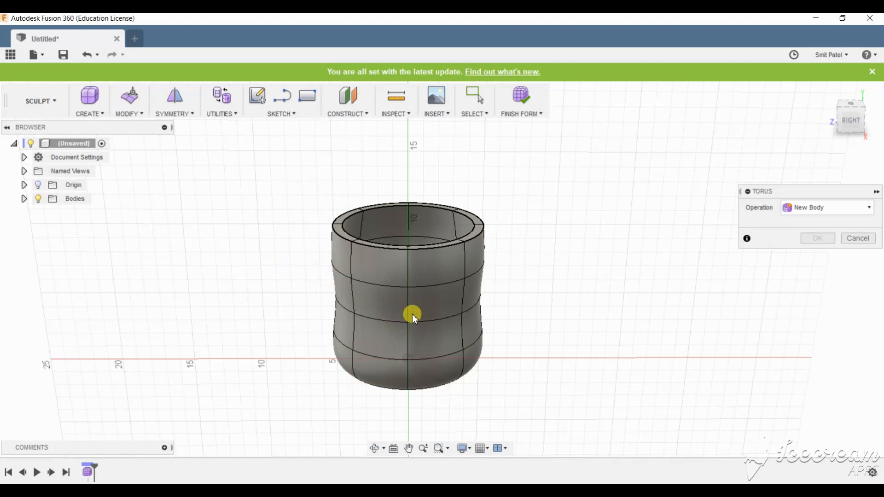
{"action": "left_click", "coordinate": [407, 325]}
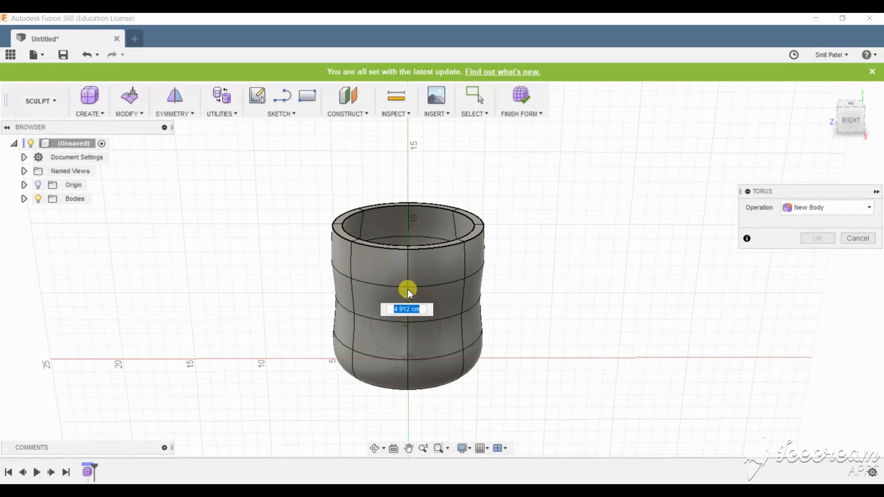
{"action": "left_click", "coordinate": [404, 291]}
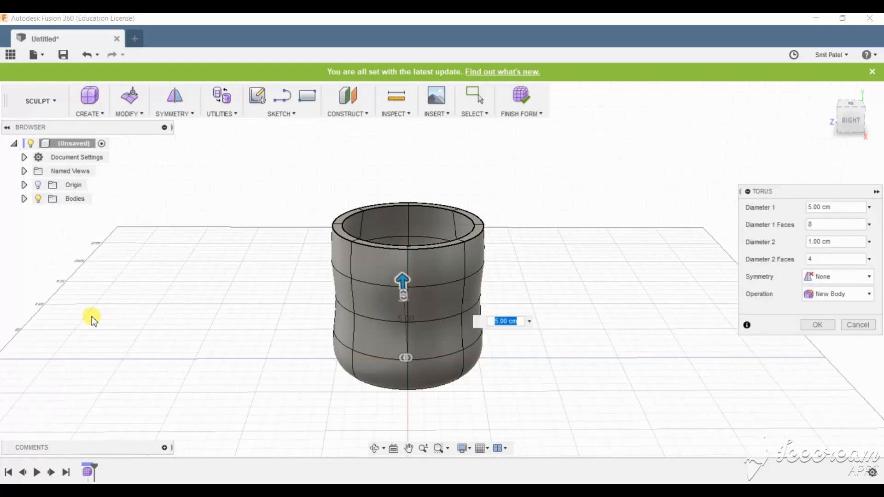
{"action": "middle_click_drag", "start_coordinate": [410, 335], "coordinate": [407, 317], "text": "shift"}
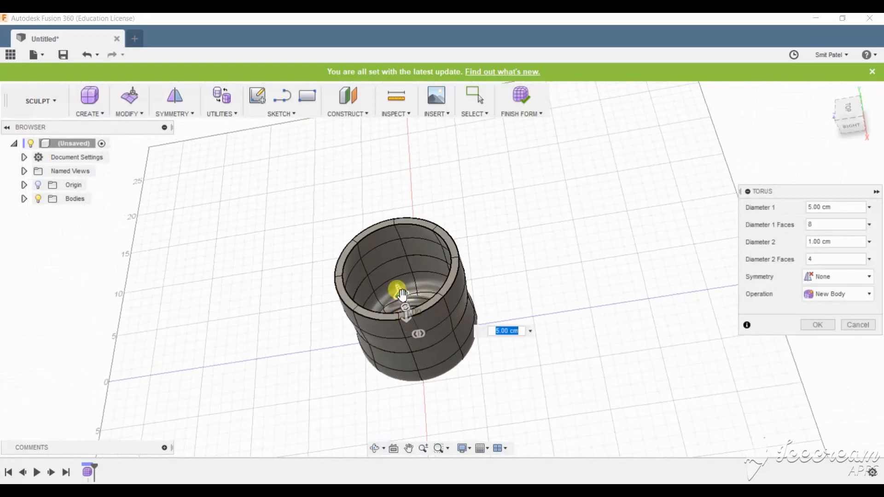
{"action": "scroll", "coordinate": [402, 295], "scroll_direction": "up", "scroll_amount": 3}
{"action": "left_click_drag", "start_coordinate": [402, 295], "coordinate": [403, 319]}
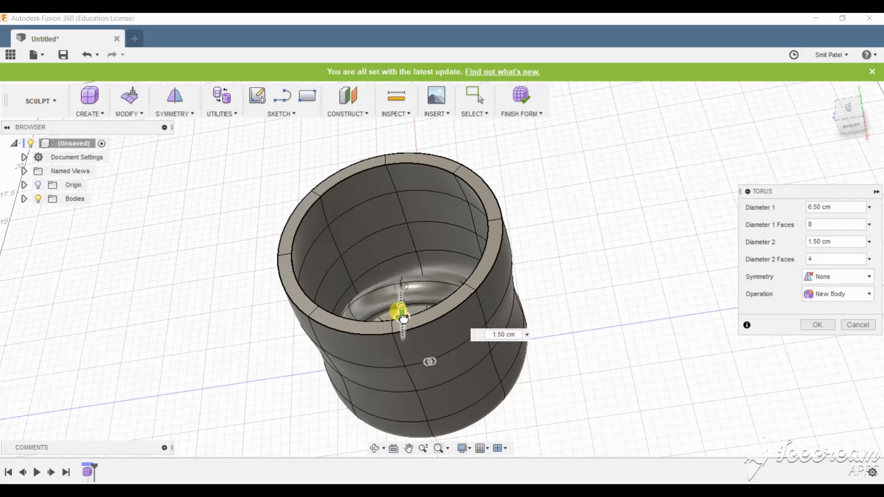
{"action": "left_click", "coordinate": [810, 325]}
Step: Move the torus up 2 cm, sideways until it straddles the cup's wall as a handle, and up another 0.5 cm
{"action": "key", "text": "m"}
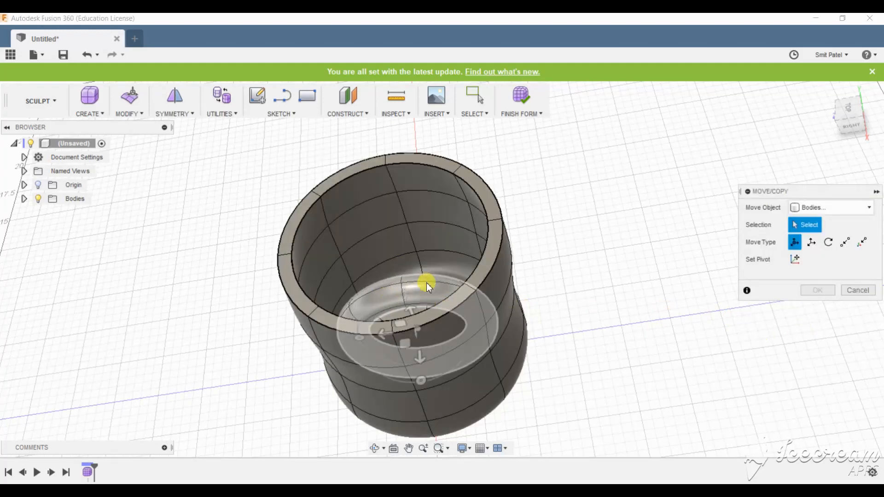
{"action": "left_click", "coordinate": [426, 282]}
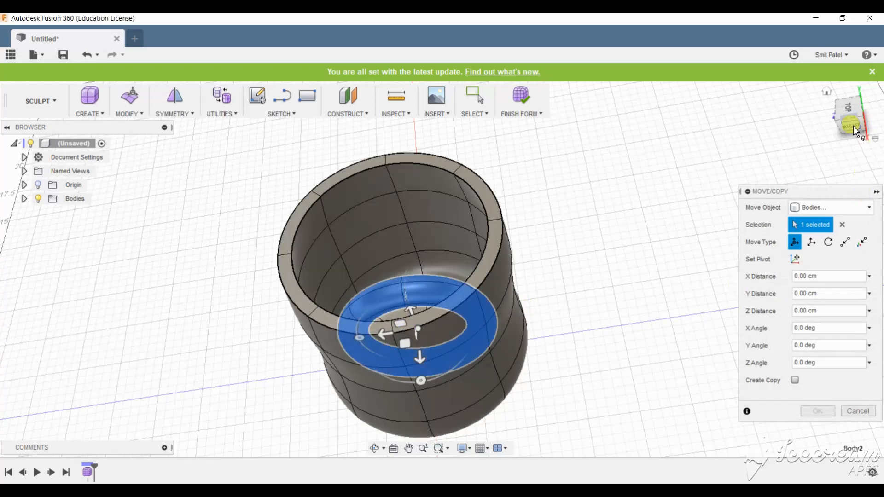
{"action": "left_click", "coordinate": [856, 128]}
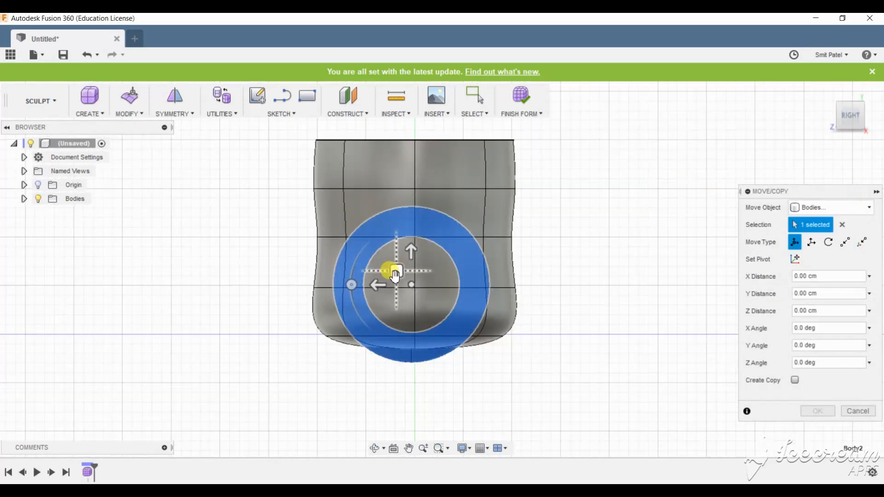
{"action": "left_click_drag", "start_coordinate": [416, 289], "coordinate": [383, 284]}
{"action": "left_click_drag", "start_coordinate": [410, 252], "coordinate": [405, 220]}
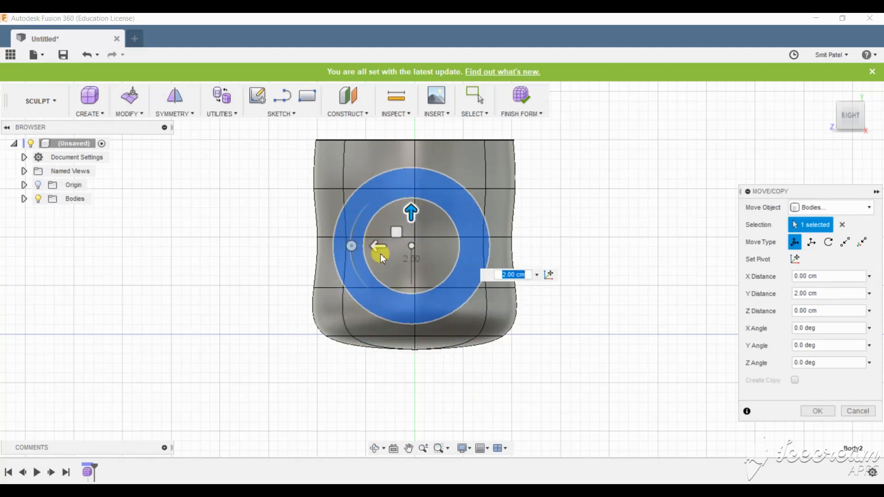
{"action": "left_click_drag", "start_coordinate": [381, 257], "coordinate": [318, 205]}
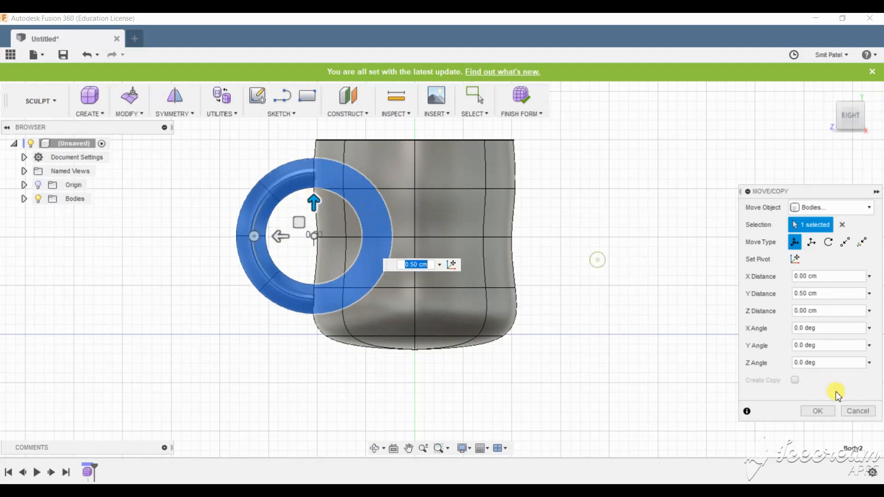
{"action": "left_click", "coordinate": [819, 411]}
Step: Move the torus 4 cm along Z, away from the cup, so it sits clear of the wall
{"action": "middle_click_drag", "start_coordinate": [606, 265], "coordinate": [553, 301], "text": "shift"}
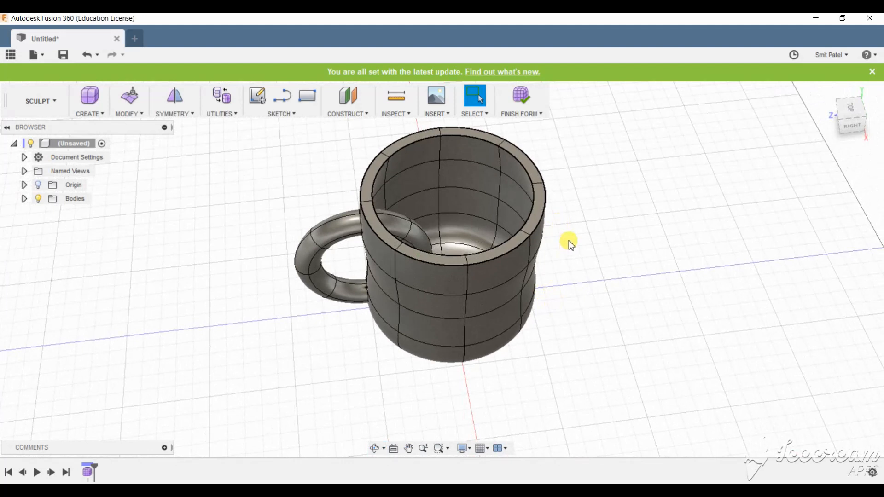
{"action": "key", "text": "m"}
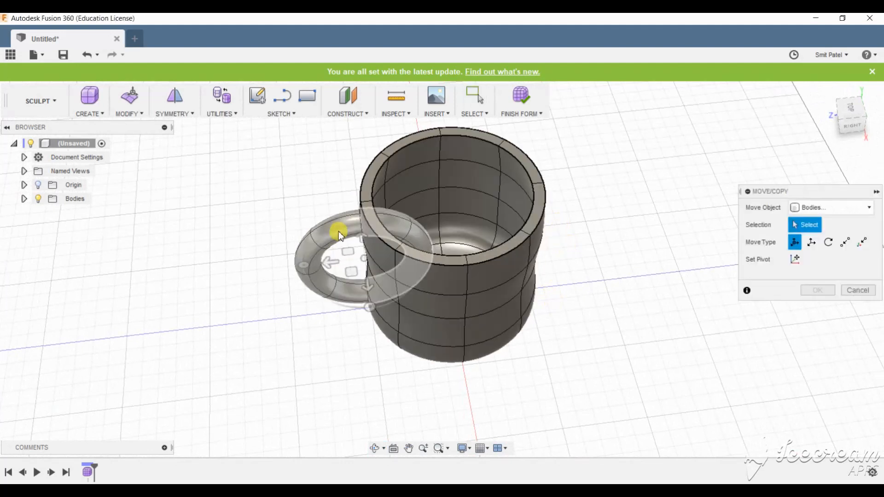
{"action": "left_click", "coordinate": [339, 232]}
{"action": "left_click_drag", "start_coordinate": [330, 262], "coordinate": [261, 269]}
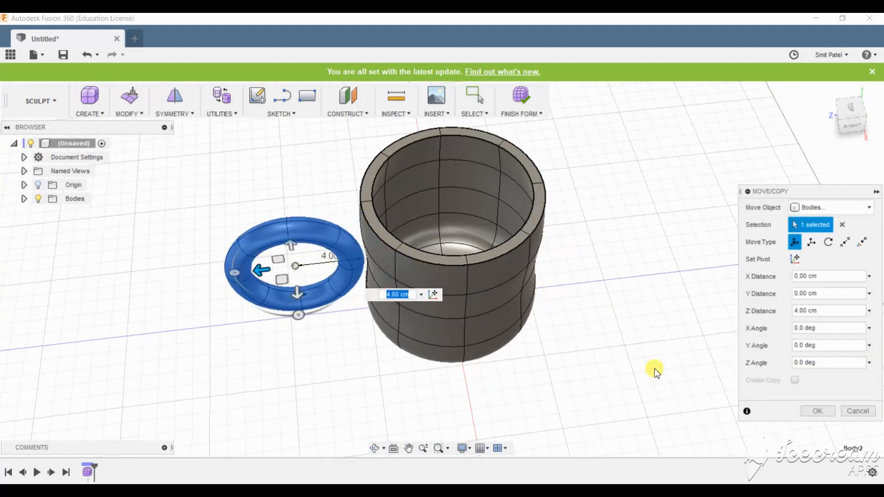
{"action": "left_click", "coordinate": [817, 411]}
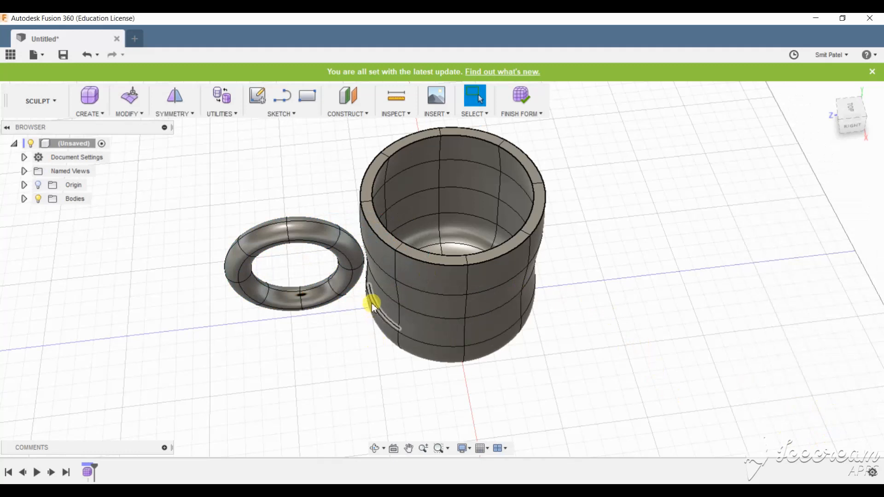
Step: Delete the torus faces nearest the cup so the closed ring opens into a C shape
{"action": "scroll", "coordinate": [341, 236], "scroll_direction": "up", "scroll_amount": 3}
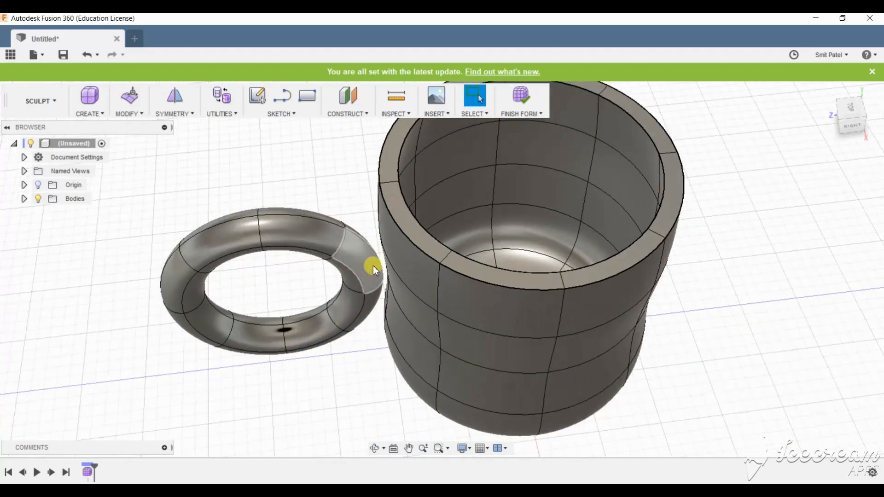
{"action": "key", "text": "Delete"}
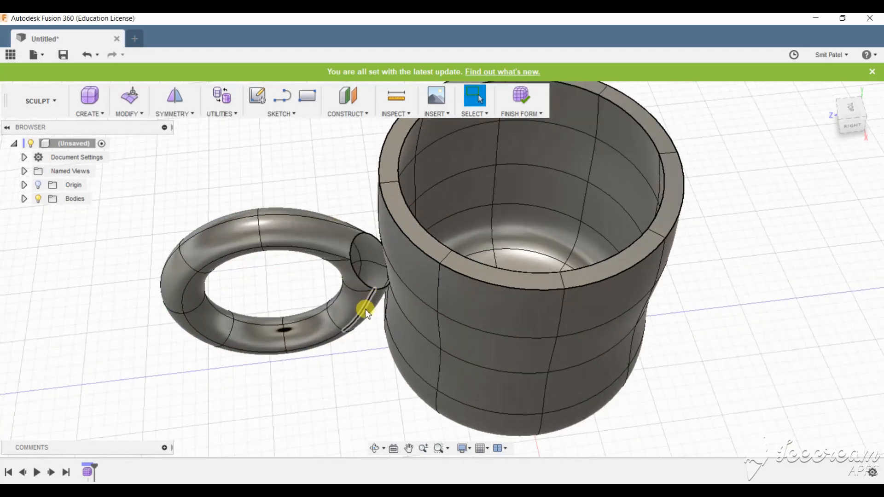
{"action": "left_click", "coordinate": [355, 283]}
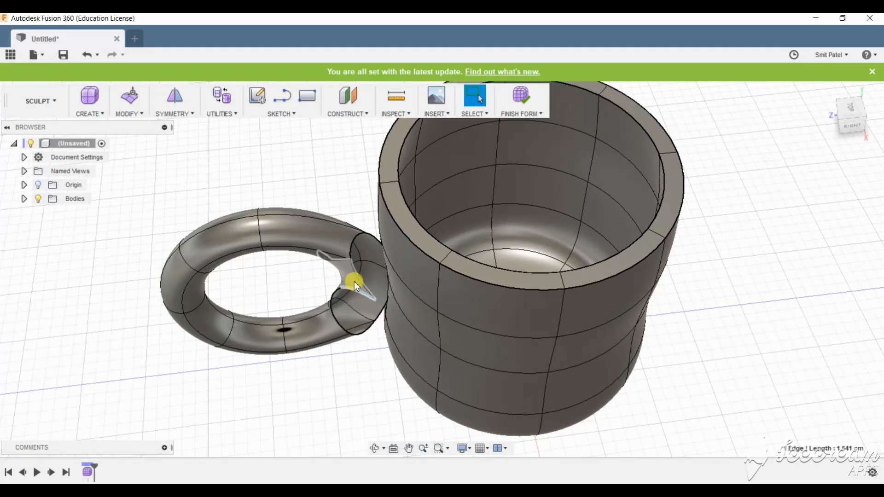
{"action": "key", "text": "Delete"}
{"action": "left_click", "coordinate": [353, 277]}
{"action": "key", "text": "Delete"}
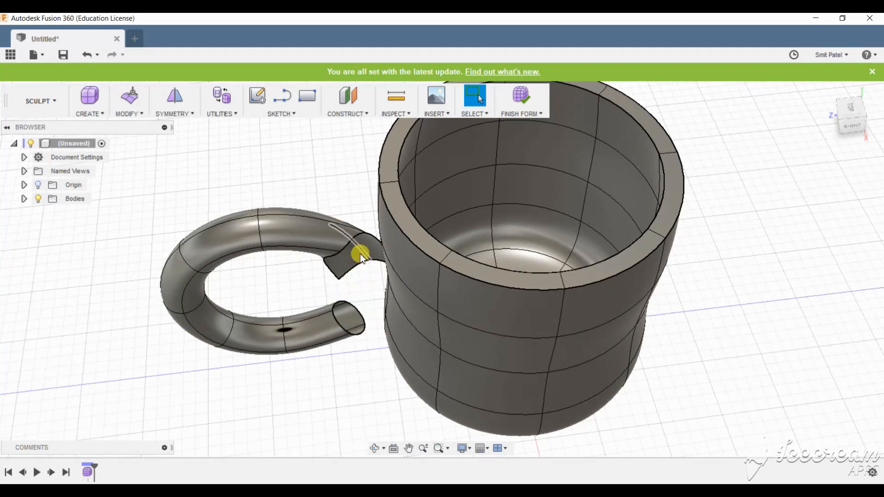
{"action": "left_click", "coordinate": [359, 255]}
{"action": "key", "text": "Delete"}
{"action": "left_click", "coordinate": [371, 247]}
{"action": "key", "text": "Delete"}
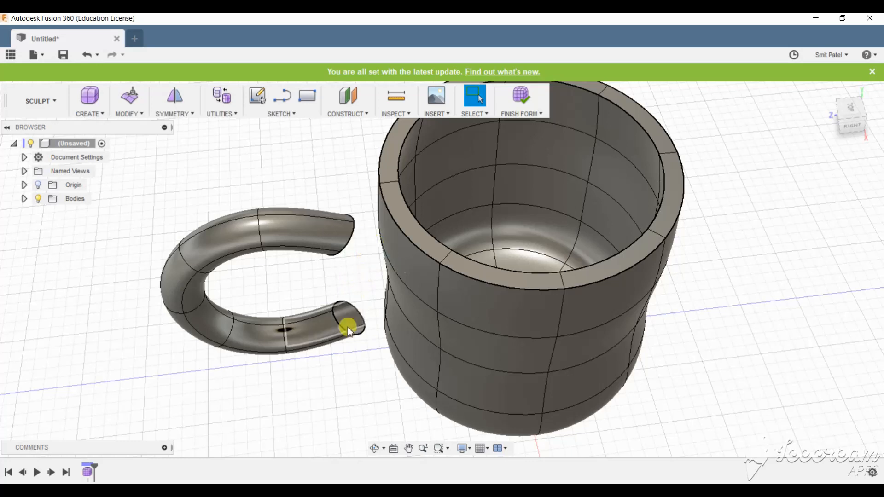
Step: Delete all faces of the end segment on both the lower and upper arms, leaving a half-ring handle
{"action": "left_click", "coordinate": [352, 313]}
{"action": "key", "text": "Delete"}
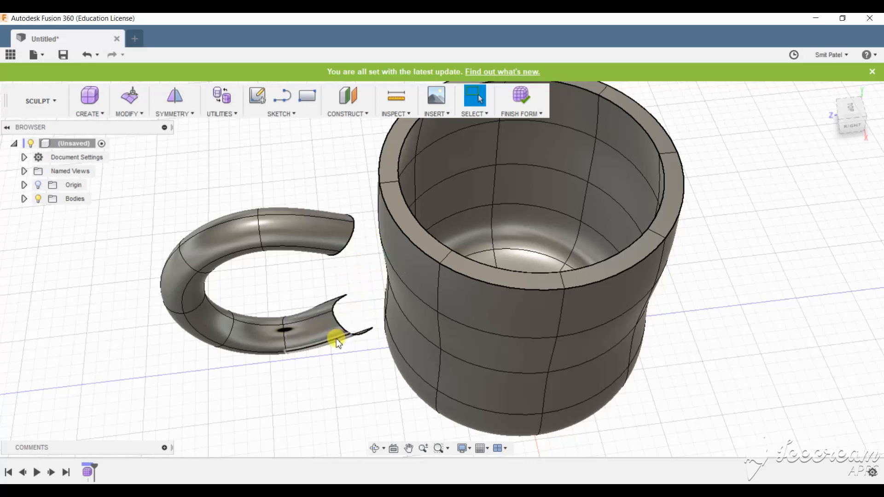
{"action": "left_click", "coordinate": [330, 328]}
{"action": "key", "text": "Delete"}
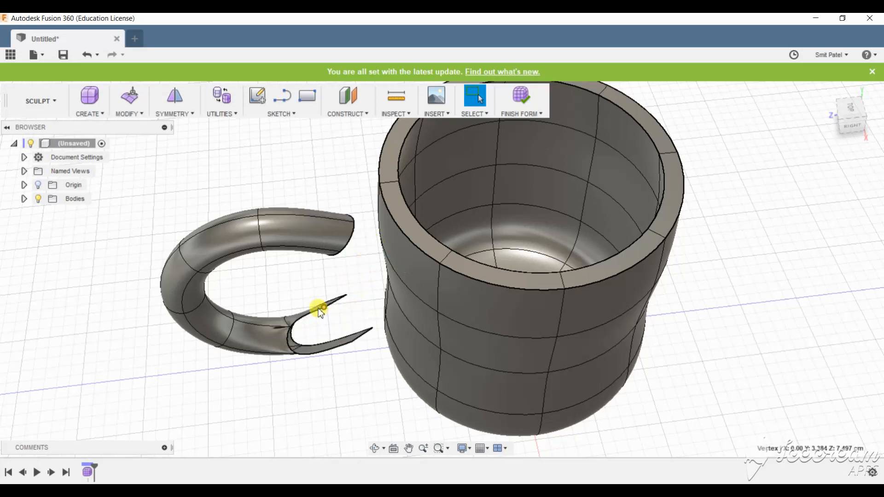
{"action": "left_click", "coordinate": [317, 310]}
{"action": "key", "text": "Delete"}
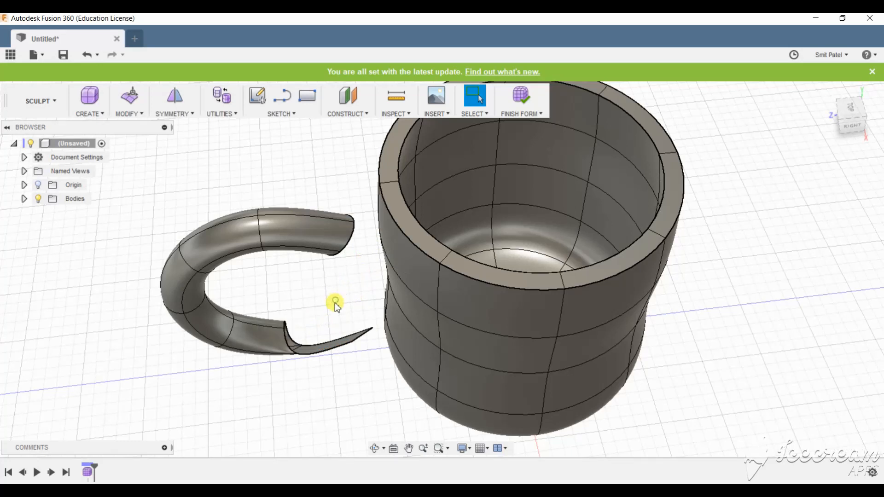
{"action": "left_click", "coordinate": [363, 335]}
{"action": "key", "text": "Delete"}
{"action": "left_click", "coordinate": [345, 225]}
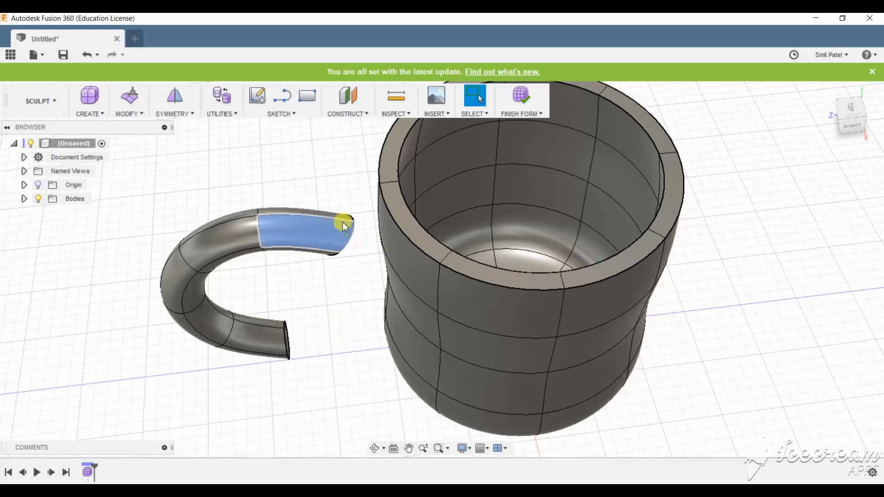
{"action": "key", "text": "Delete"}
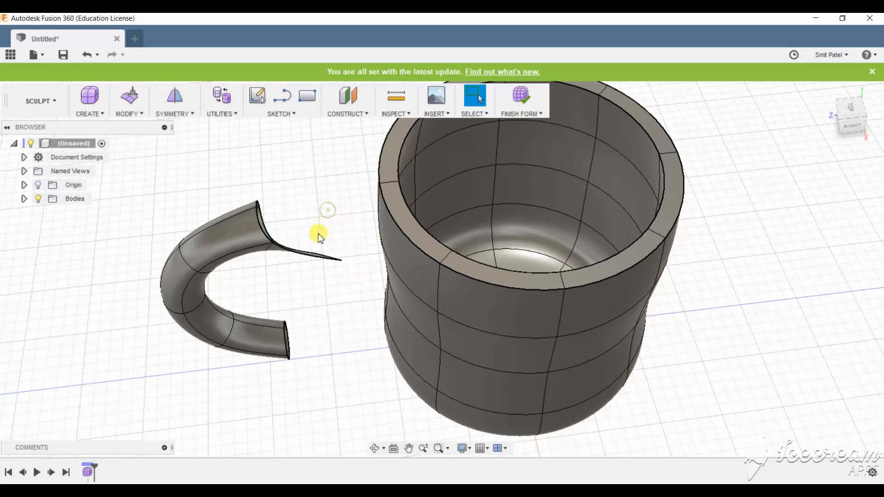
{"action": "left_click", "coordinate": [313, 256]}
{"action": "key", "text": "Delete"}
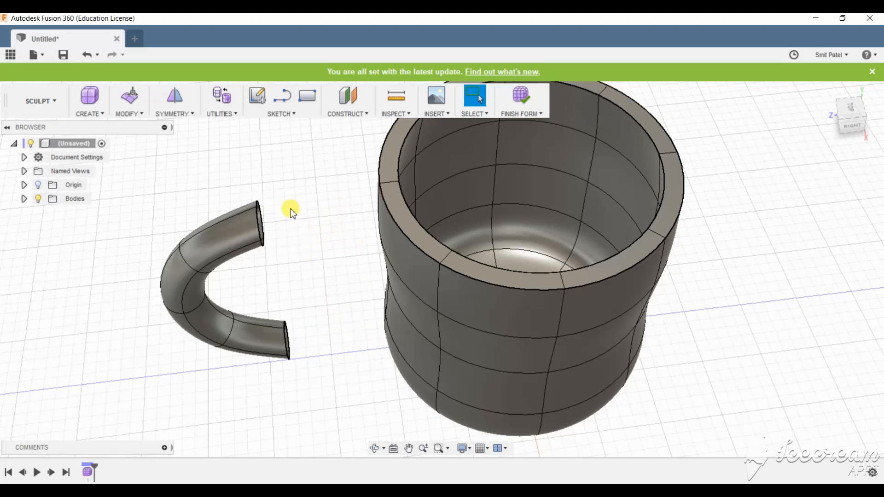
{"action": "key", "text": "m"}
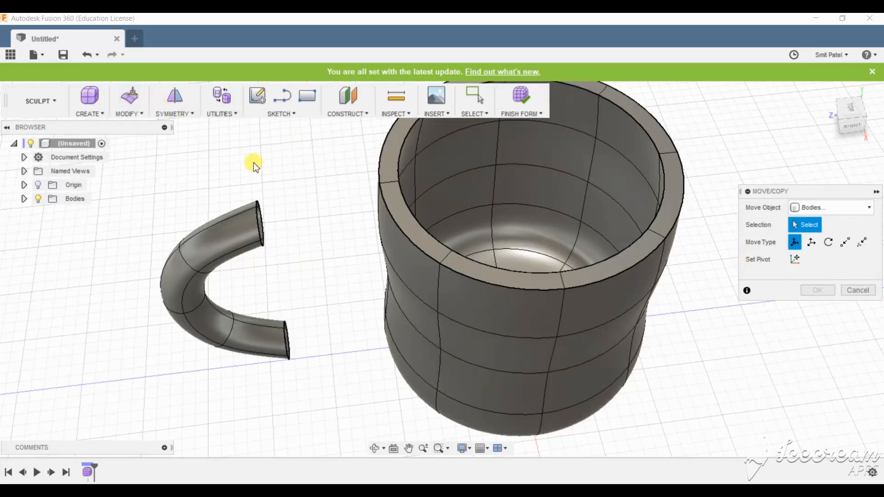
{"action": "left_click", "coordinate": [857, 121]}
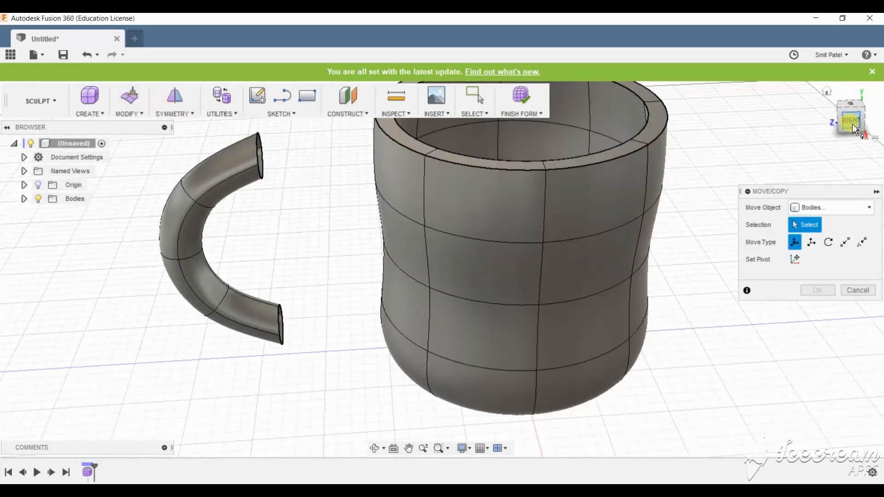
{"action": "scroll", "coordinate": [256, 184], "scroll_direction": "up", "scroll_amount": 4}
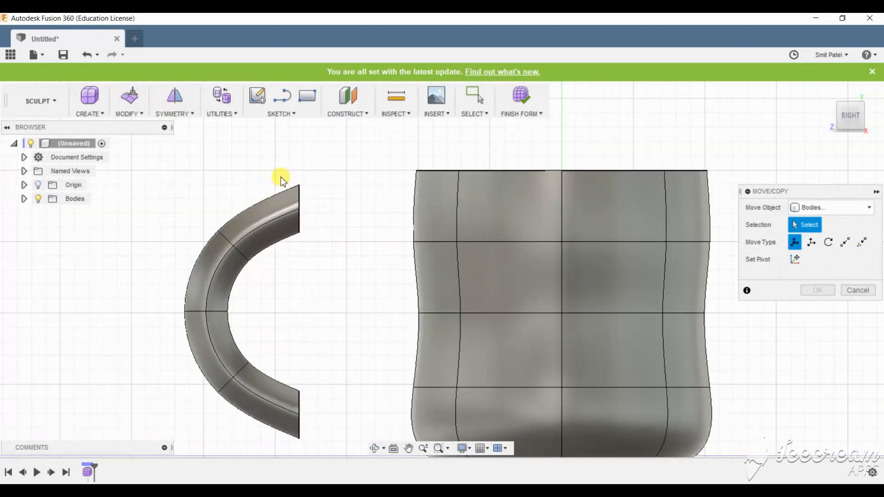
Step: Use Edit Form to select the edge loop around the handle's upper bend and move it upward
{"action": "left_click", "coordinate": [132, 104]}
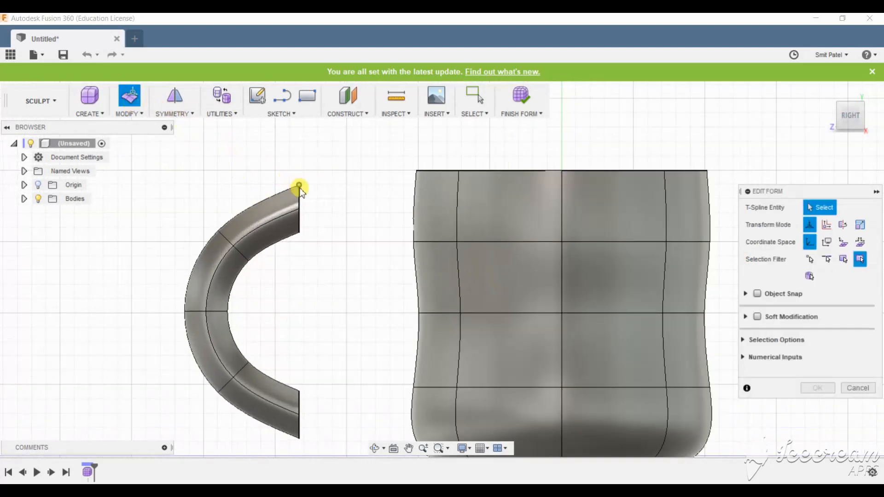
{"action": "middle_click_drag", "start_coordinate": [360, 224], "coordinate": [320, 234], "text": "shift"}
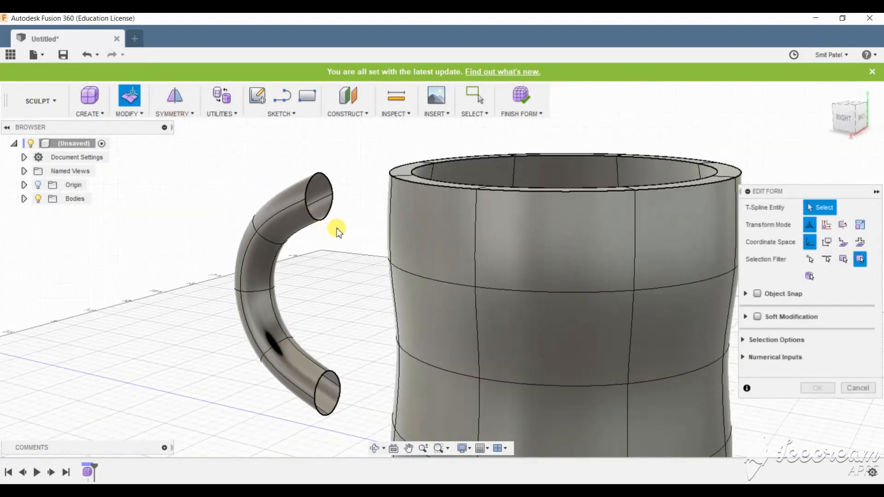
{"action": "left_click_drag", "start_coordinate": [340, 233], "coordinate": [293, 208]}
{"action": "left_click", "coordinate": [318, 278]}
{"action": "middle_click_drag", "start_coordinate": [317, 279], "coordinate": [286, 288], "text": "shift"}
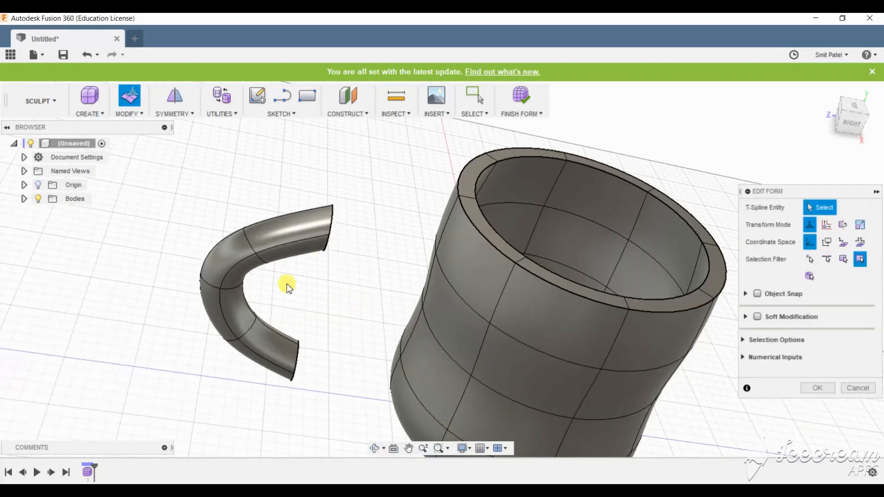
{"action": "double_click", "coordinate": [241, 236]}
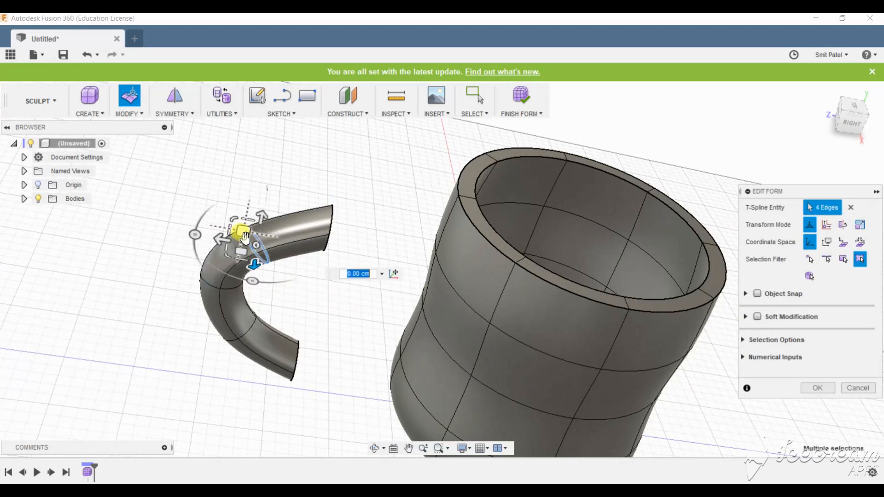
{"action": "left_click_drag", "start_coordinate": [244, 233], "coordinate": [264, 193]}
Step: Move the upper bend's inner vertex down and outward, and the lower bend's inner vertex away from the cup
{"action": "middle_click_drag", "start_coordinate": [273, 256], "coordinate": [274, 219], "text": "shift"}
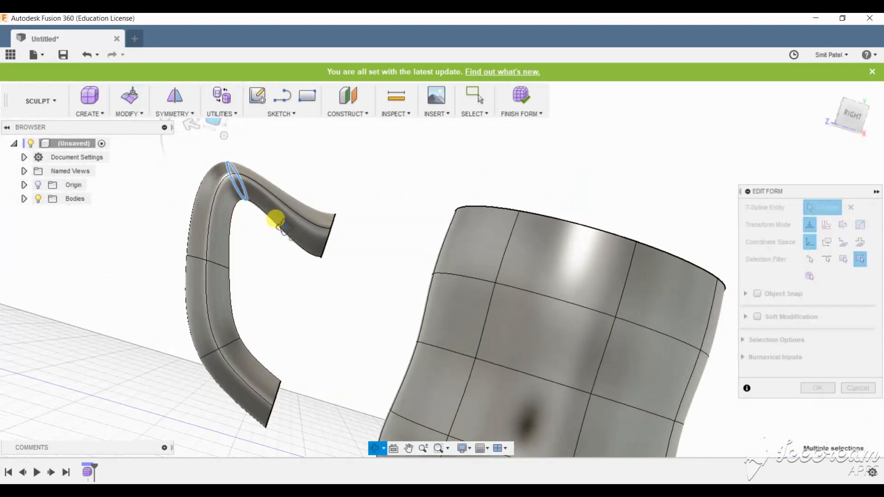
{"action": "left_click", "coordinate": [245, 201]}
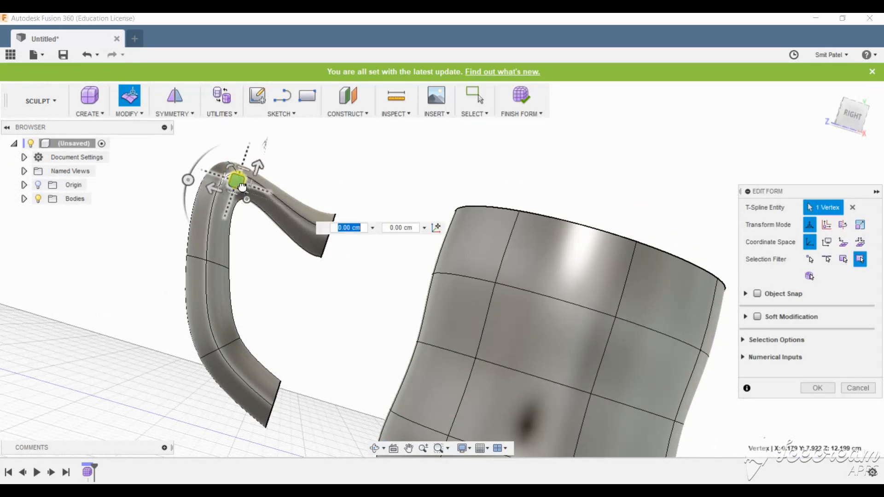
{"action": "left_click_drag", "start_coordinate": [242, 187], "coordinate": [215, 224]}
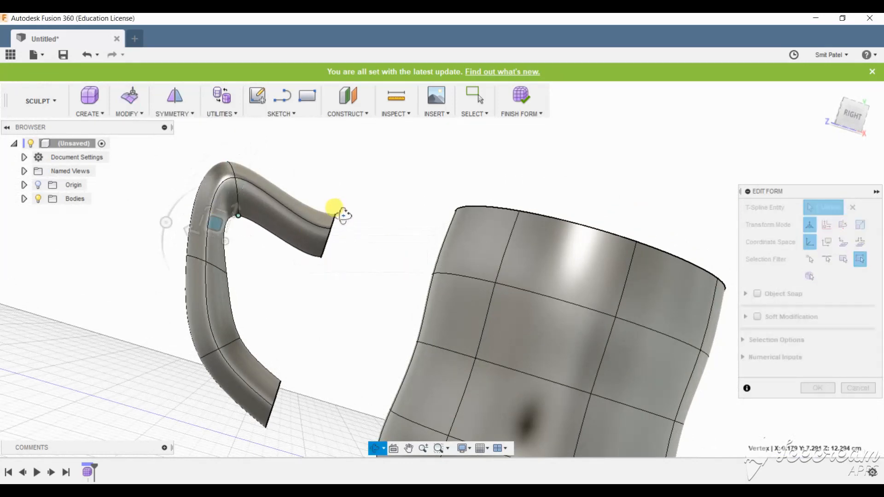
{"action": "middle_click_drag", "start_coordinate": [343, 215], "coordinate": [304, 239], "text": "shift"}
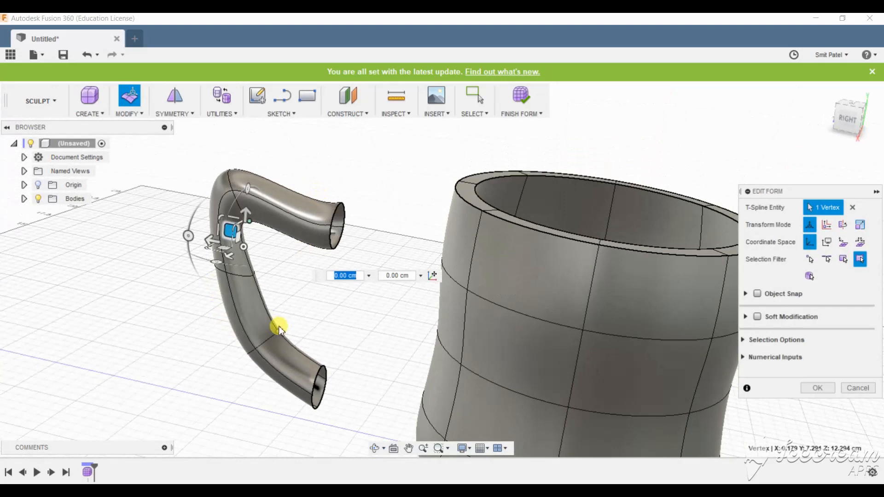
{"action": "left_click", "coordinate": [258, 313]}
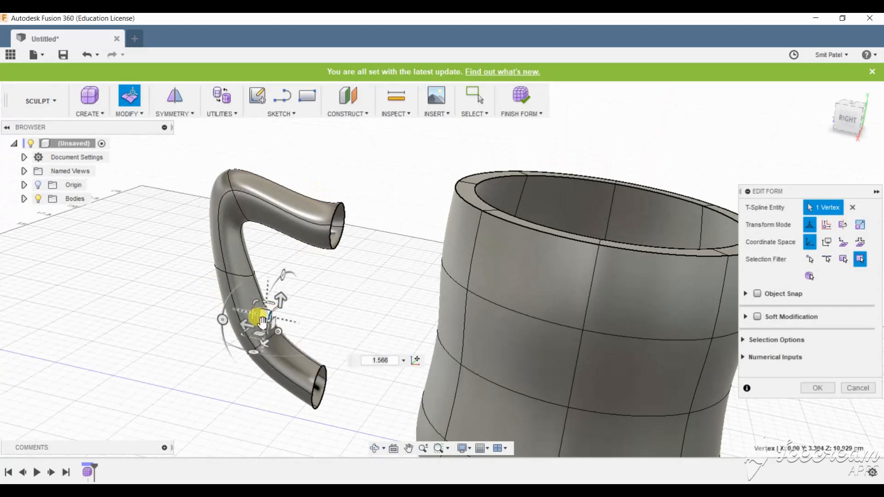
{"action": "left_click_drag", "start_coordinate": [261, 322], "coordinate": [242, 317]}
Step: Shift the inner vertex midway along the handle's grip slightly down and away from the cup
{"action": "middle_click_drag", "start_coordinate": [355, 322], "coordinate": [399, 305], "text": "shift"}
{"action": "scroll", "coordinate": [221, 346], "scroll_direction": "up", "scroll_amount": 3}
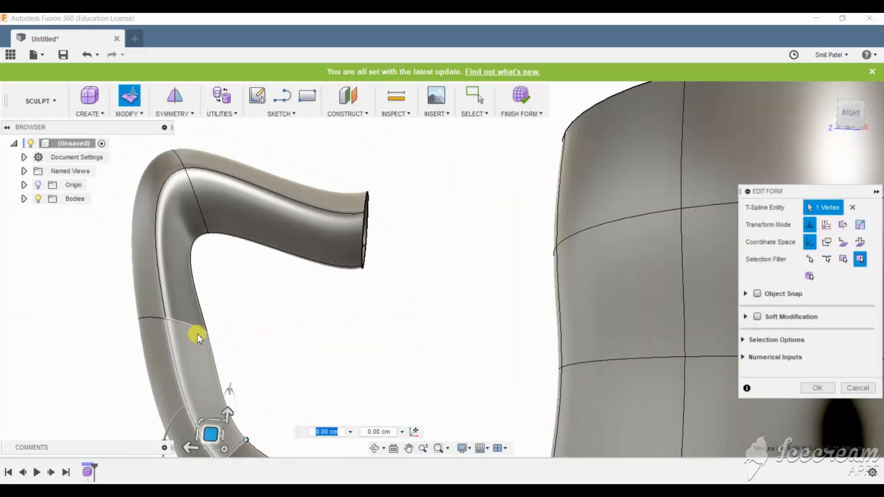
{"action": "left_click", "coordinate": [207, 334]}
{"action": "left_click_drag", "start_coordinate": [189, 318], "coordinate": [181, 338]}
Step: Select the open edge loop at the handle's upper end and rotate it by -15 degrees
{"action": "middle_click_drag", "start_coordinate": [265, 302], "coordinate": [279, 317], "text": "shift"}
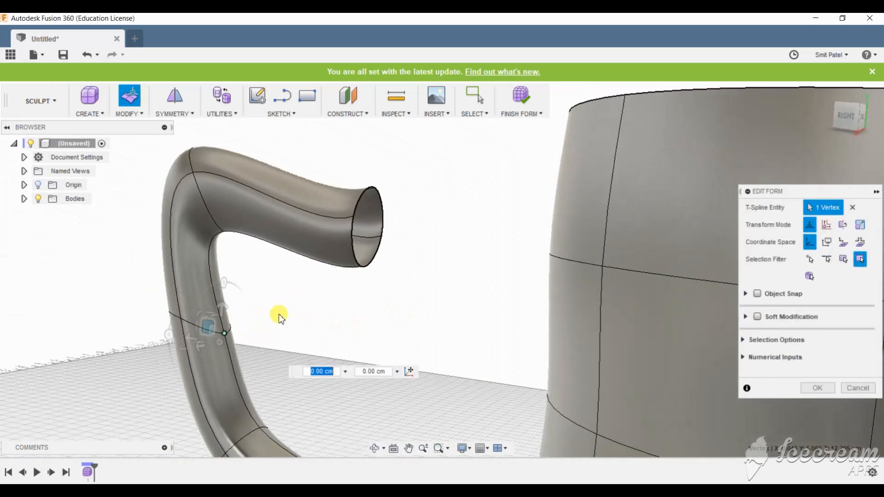
{"action": "scroll", "coordinate": [346, 203], "scroll_direction": "up", "scroll_amount": 3}
{"action": "left_click_drag", "start_coordinate": [438, 333], "coordinate": [319, 162]}
{"action": "left_click", "coordinate": [419, 188]}
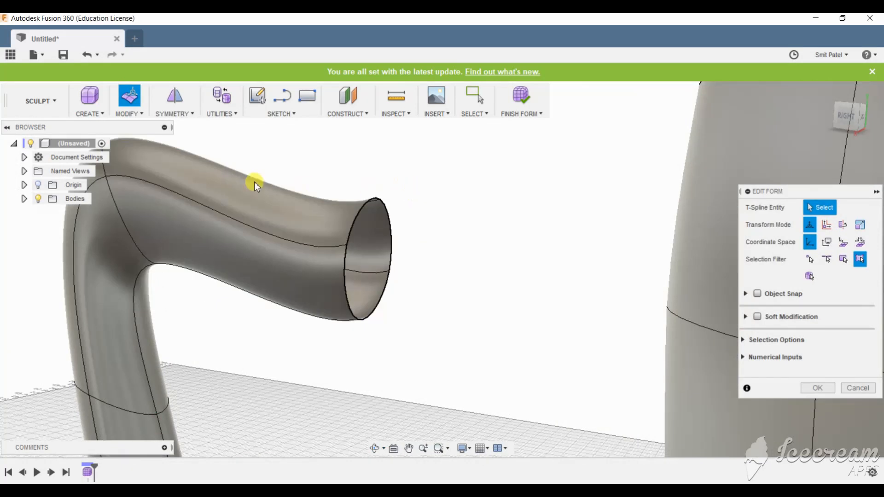
{"action": "double_click", "coordinate": [373, 202]}
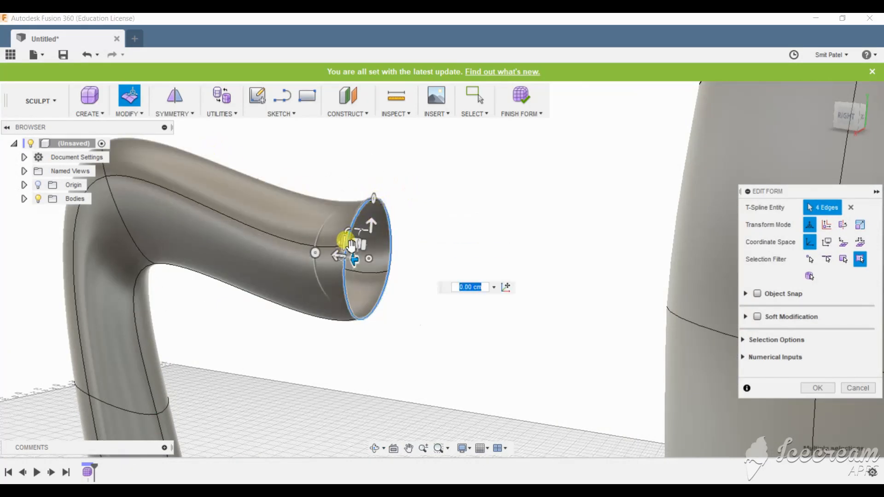
{"action": "left_click_drag", "start_coordinate": [351, 245], "coordinate": [316, 238]}
{"action": "scroll", "coordinate": [311, 311], "scroll_direction": "up", "scroll_amount": 1}
{"action": "scroll", "coordinate": [321, 326], "scroll_direction": "down", "scroll_amount": 5}
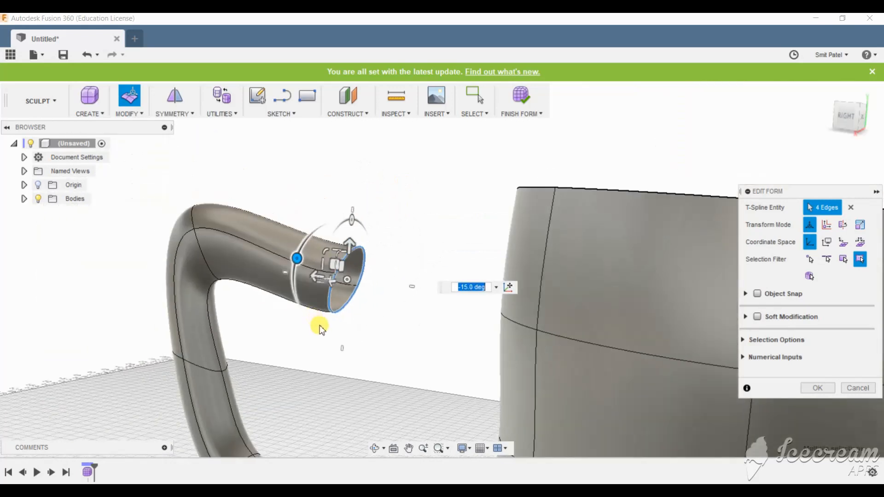
Step: Select the edge loop at the handle's upper bend and scale it to 1.338
{"action": "scroll", "coordinate": [217, 228], "scroll_direction": "up", "scroll_amount": 3}
{"action": "scroll", "coordinate": [217, 226], "scroll_direction": "up", "scroll_amount": 2}
{"action": "left_click", "coordinate": [216, 227]}
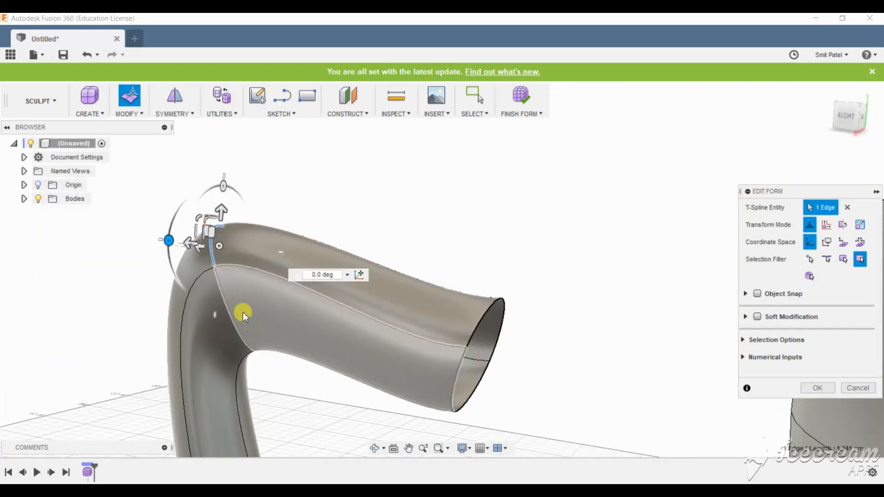
{"action": "left_click", "coordinate": [290, 205]}
{"action": "double_click", "coordinate": [212, 231]}
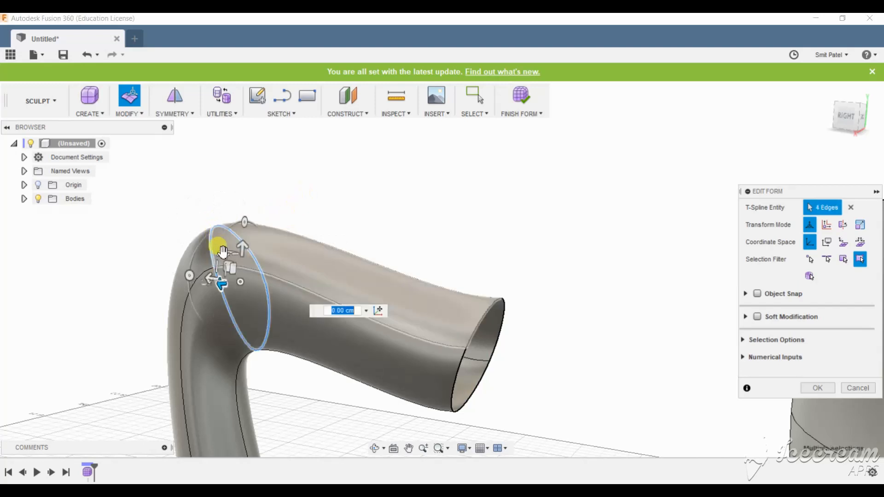
{"action": "left_click_drag", "start_coordinate": [222, 256], "coordinate": [218, 249]}
{"action": "scroll", "coordinate": [494, 171], "scroll_direction": "down", "scroll_amount": 3}
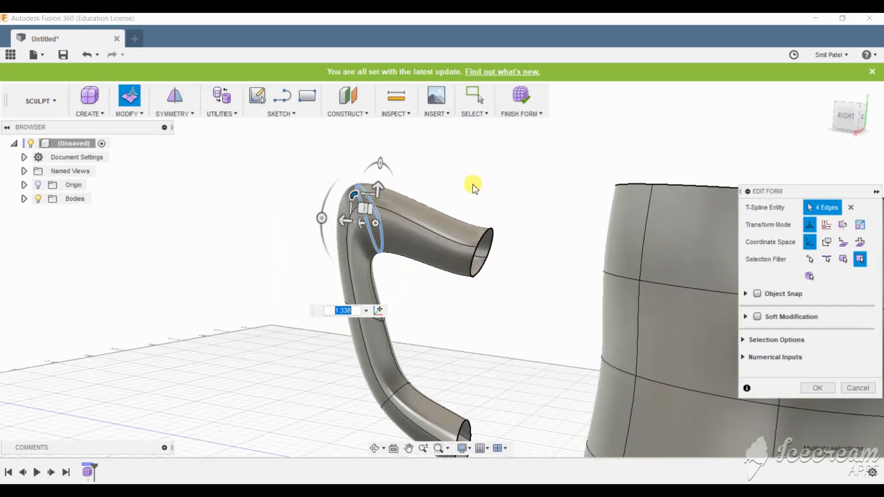
Step: Select the open edge loop at the handle's lower end and move it upward in its plane by 0.853 cm and 0.18 cm
{"action": "scroll", "coordinate": [425, 273], "scroll_direction": "down", "scroll_amount": 4}
{"action": "scroll", "coordinate": [444, 380], "scroll_direction": "up", "scroll_amount": 4}
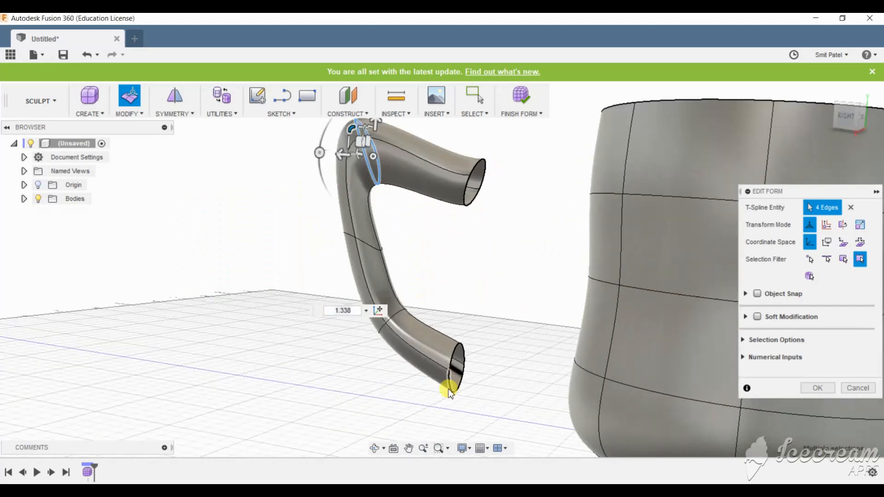
{"action": "double_click", "coordinate": [449, 391]}
{"action": "left_click_drag", "start_coordinate": [439, 358], "coordinate": [443, 329]}
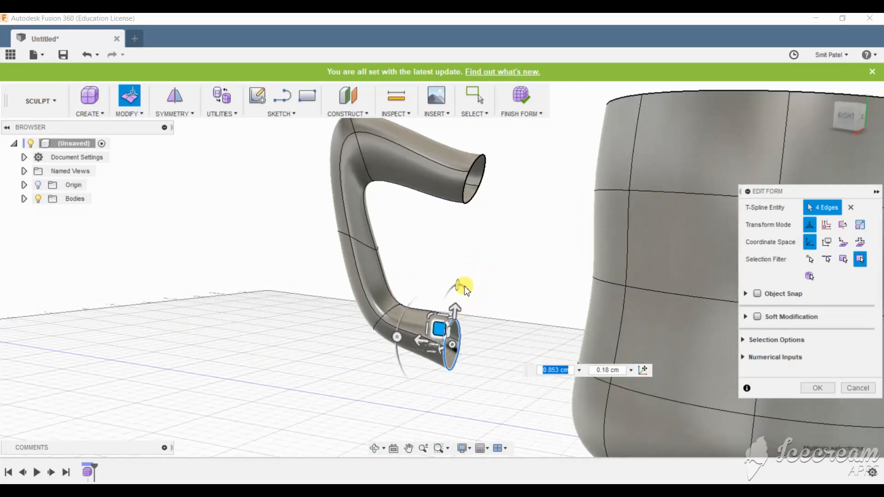
{"action": "mouse_move", "coordinate": [457, 286]}
{"action": "left_mouse_down"}
{"action": "mouse_move", "coordinate": [424, 283]}
{"action": "mouse_move", "coordinate": [402, 301]}
{"action": "mouse_move", "coordinate": [400, 273]}
{"action": "mouse_move", "coordinate": [450, 260]}
{"action": "mouse_move", "coordinate": [460, 269]}
{"action": "left_mouse_up"}
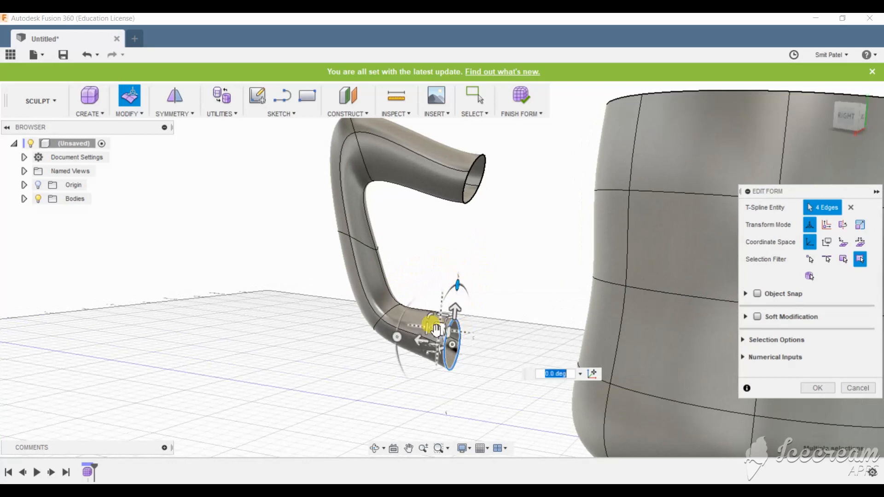
Step: Scale the handle's lower end edge loop to 0.864 and finish editing the form
{"action": "left_click_drag", "start_coordinate": [433, 324], "coordinate": [406, 341]}
{"action": "left_click_drag", "start_coordinate": [424, 313], "coordinate": [423, 304]}
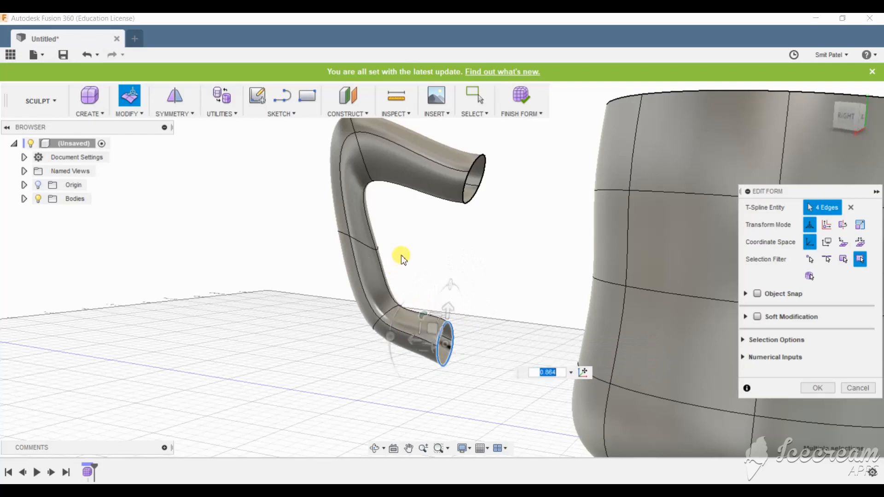
{"action": "middle_click_drag", "start_coordinate": [401, 255], "coordinate": [395, 306], "text": "shift"}
{"action": "left_click", "coordinate": [817, 389]}
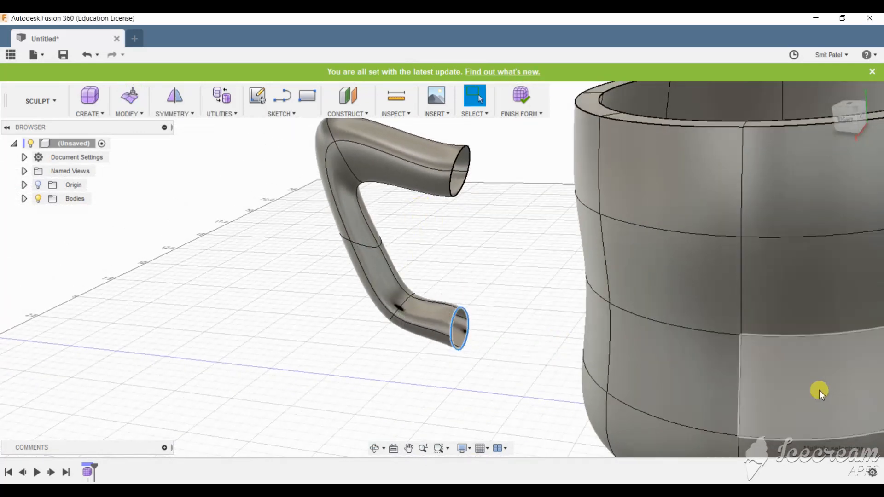
Step: Thicken the handle body using the Sharp thicken type in the Normal direction
{"action": "left_click", "coordinate": [192, 114]}
{"action": "left_click", "coordinate": [133, 115]}
{"action": "left_click", "coordinate": [147, 224]}
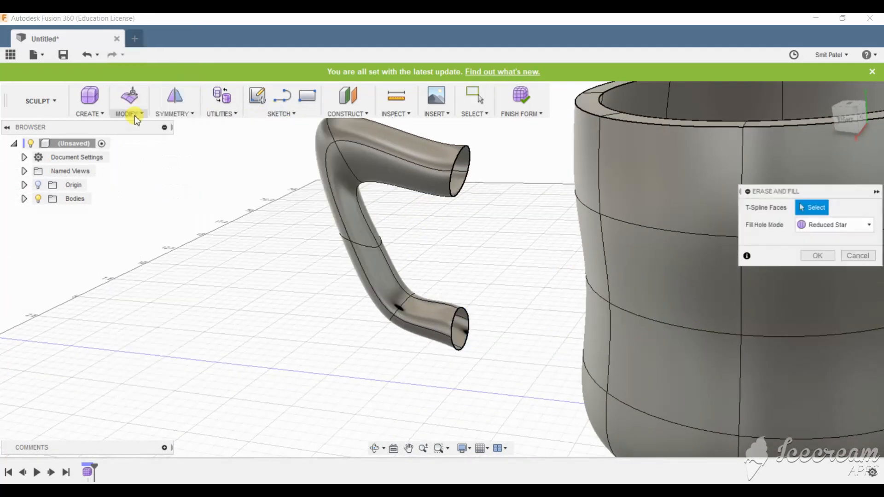
{"action": "left_click", "coordinate": [130, 114]}
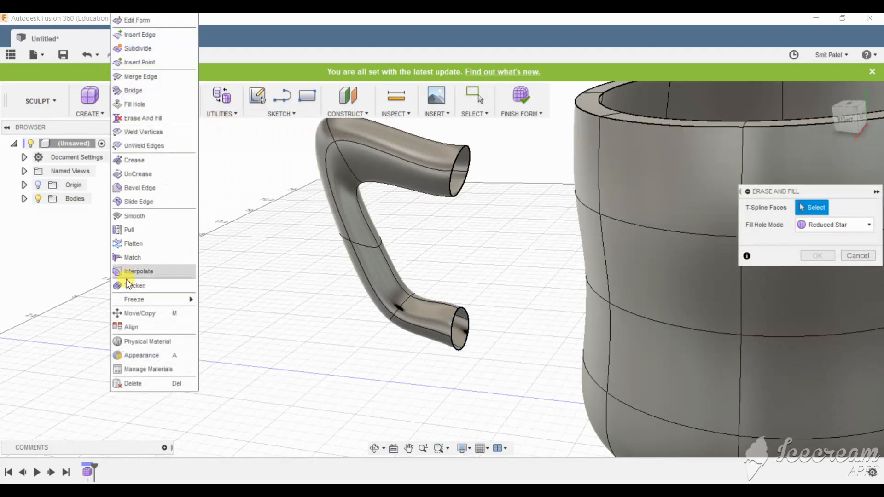
{"action": "left_click", "coordinate": [135, 286]}
{"action": "left_click", "coordinate": [335, 198]}
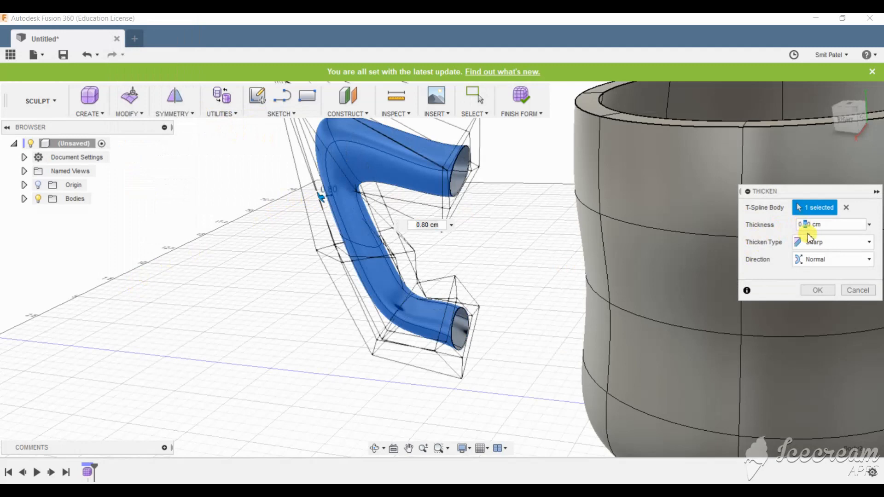
{"action": "key", "text": "Return"}
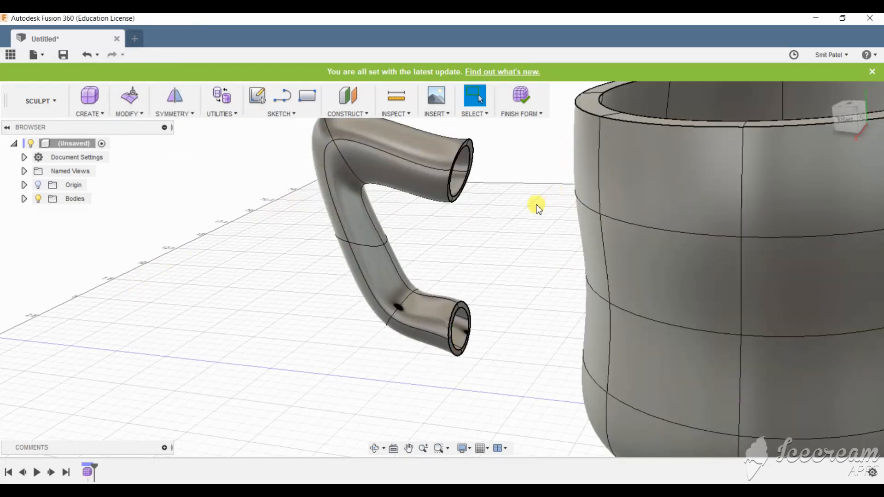
Step: Move the handle body -4.50 cm along Z so its ends reach into the cup wall
{"action": "key", "text": "m"}
{"action": "left_click", "coordinate": [395, 300]}
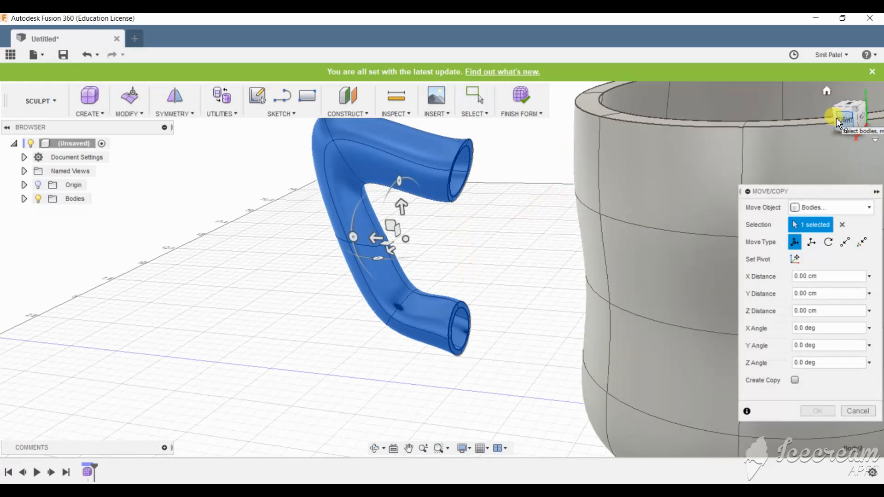
{"action": "left_click", "coordinate": [836, 118]}
{"action": "left_click_drag", "start_coordinate": [346, 249], "coordinate": [500, 267]}
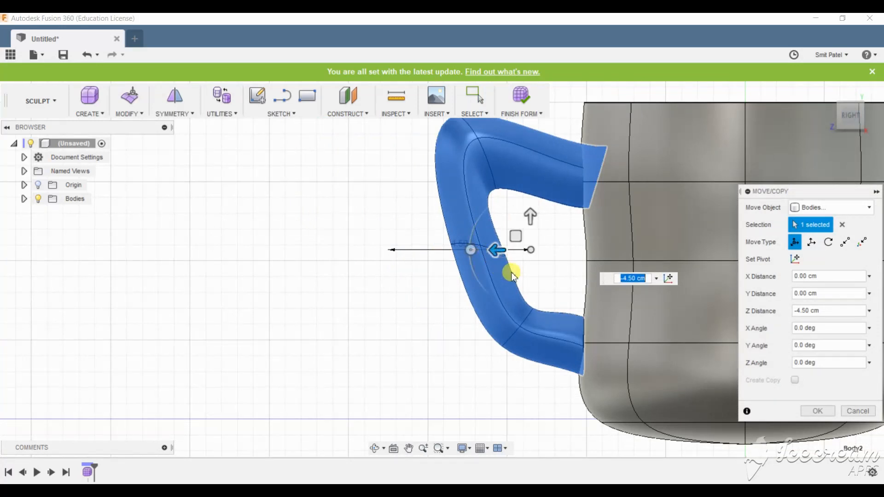
{"action": "left_click", "coordinate": [819, 411]}
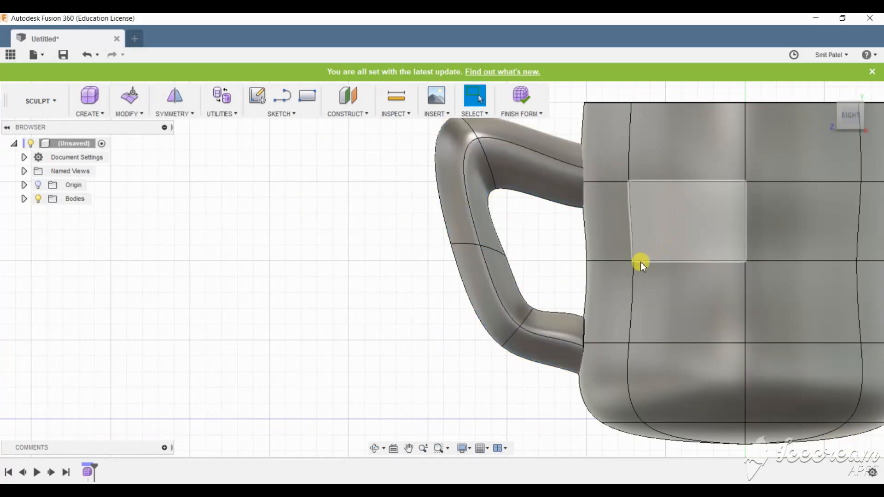
Step: Select the inner and outer edge loops at the handle's upper end and move them 0.60 cm back out of the cup's interior
{"action": "scroll", "coordinate": [632, 244], "scroll_direction": "down", "scroll_amount": 5}
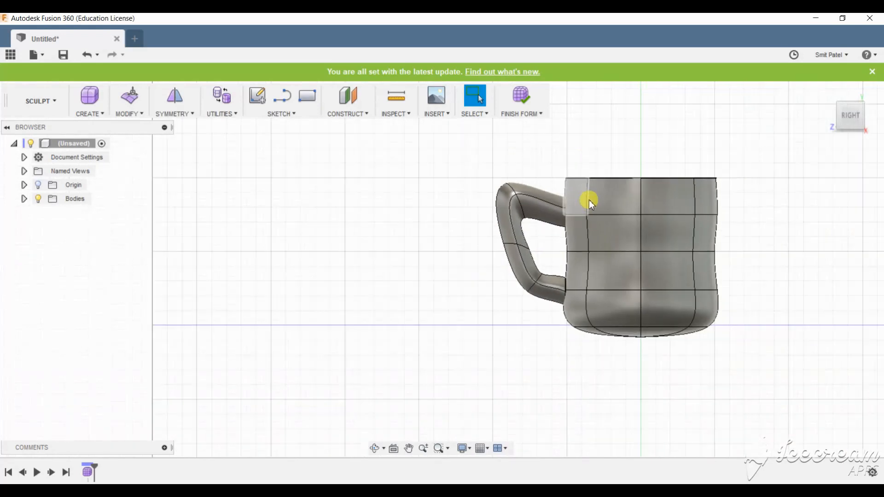
{"action": "scroll", "coordinate": [624, 168], "scroll_direction": "up", "scroll_amount": 2}
{"action": "middle_click_drag", "start_coordinate": [623, 168], "coordinate": [588, 228], "text": "shift"}
{"action": "scroll", "coordinate": [527, 246], "scroll_direction": "up", "scroll_amount": 5}
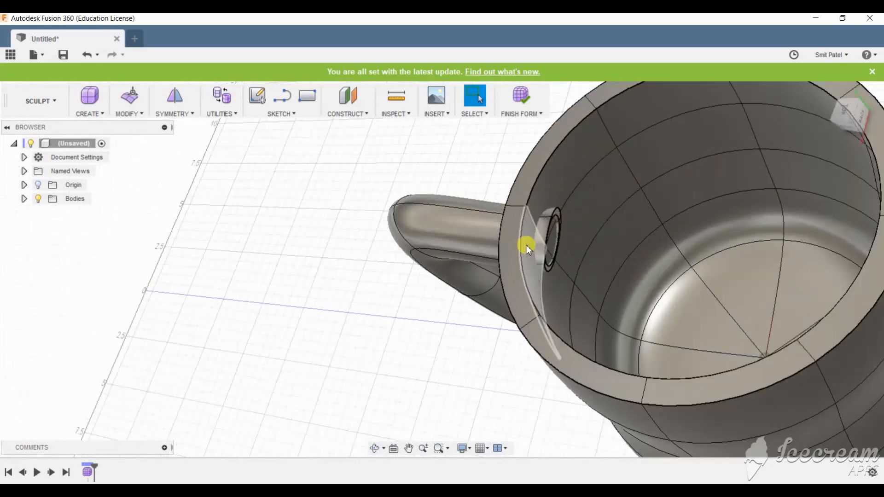
{"action": "left_click", "coordinate": [130, 98]}
{"action": "scroll", "coordinate": [618, 257], "scroll_direction": "up", "scroll_amount": 2}
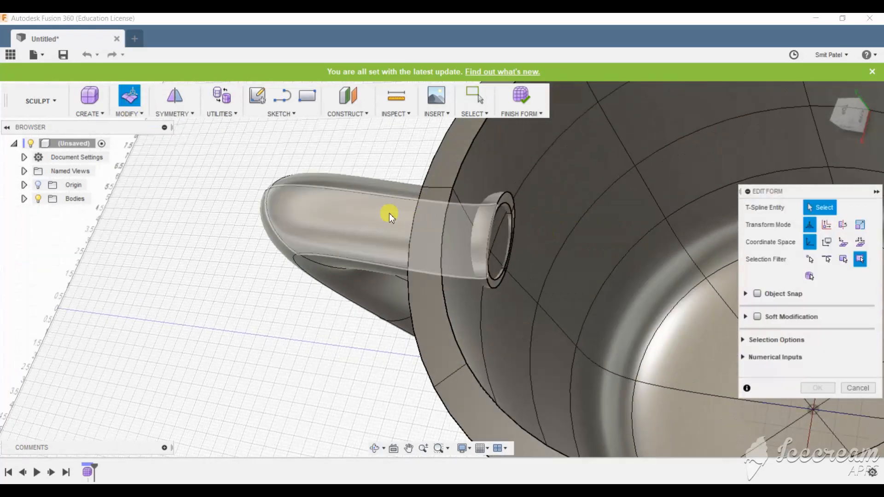
{"action": "double_click", "coordinate": [507, 197]}
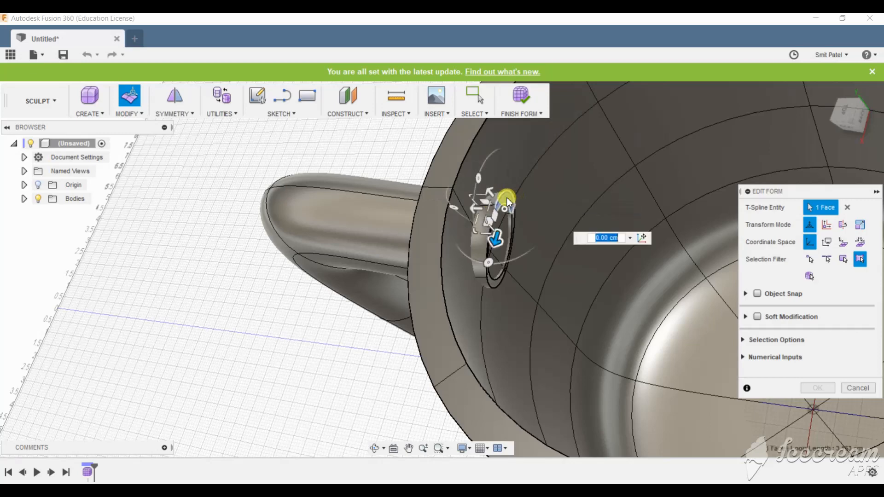
{"action": "left_click", "coordinate": [366, 158]}
{"action": "scroll", "coordinate": [496, 207], "scroll_direction": "up", "scroll_amount": 3}
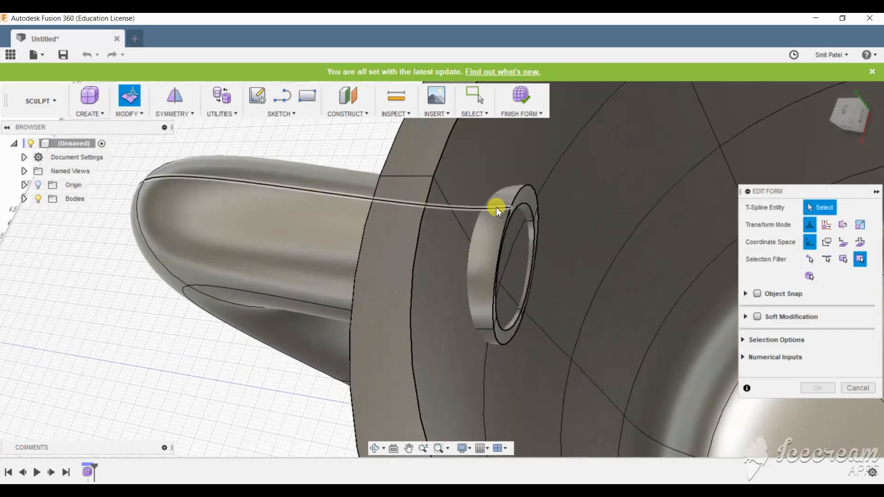
{"action": "left_click", "coordinate": [503, 229]}
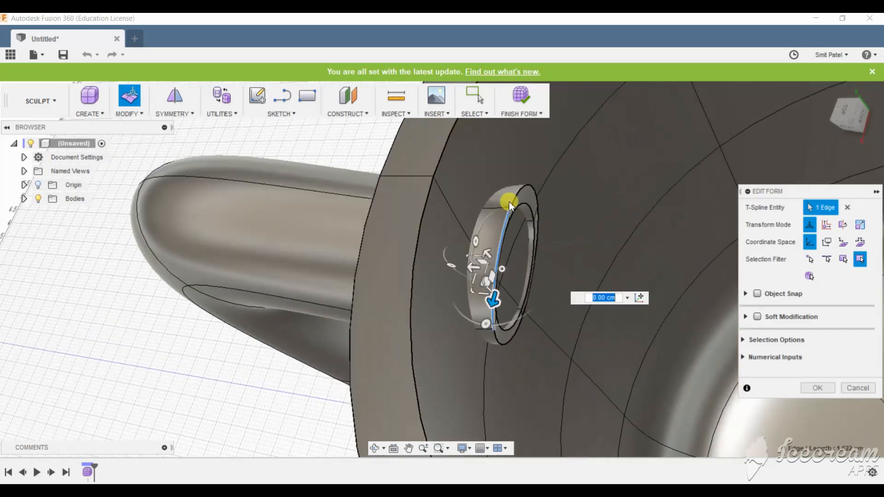
{"action": "double_click", "coordinate": [517, 198]}
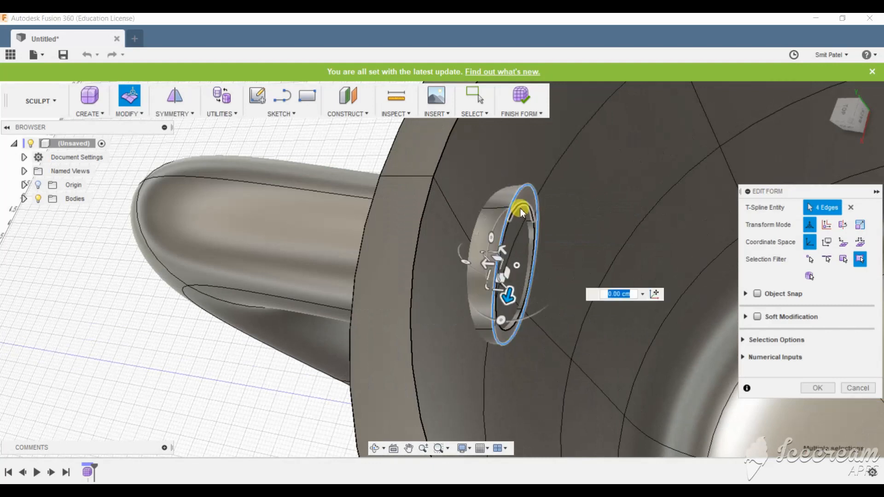
{"action": "double_click", "coordinate": [518, 206]}
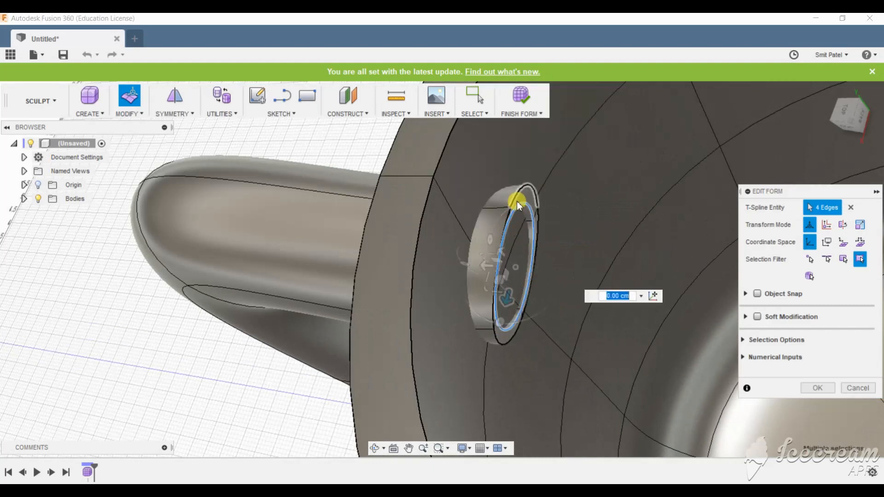
{"action": "double_click", "coordinate": [517, 198], "text": "shift"}
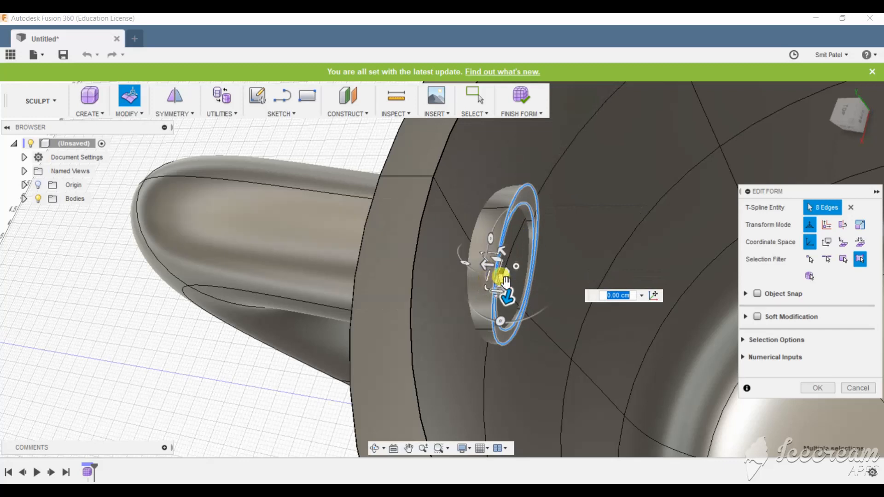
{"action": "left_click_drag", "start_coordinate": [487, 265], "coordinate": [445, 261]}
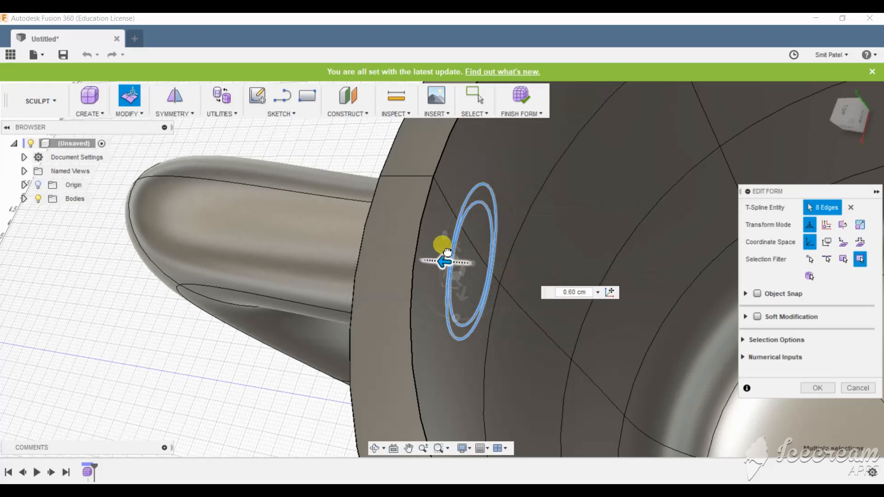
{"action": "left_click", "coordinate": [848, 112]}
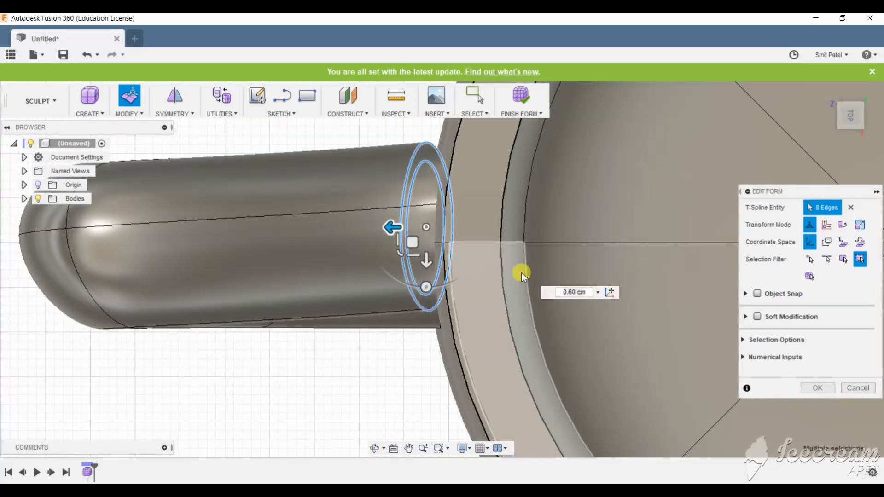
{"action": "middle_click_drag", "start_coordinate": [519, 270], "coordinate": [423, 338], "text": "shift"}
{"action": "scroll", "coordinate": [422, 337], "scroll_direction": "down", "scroll_amount": 4}
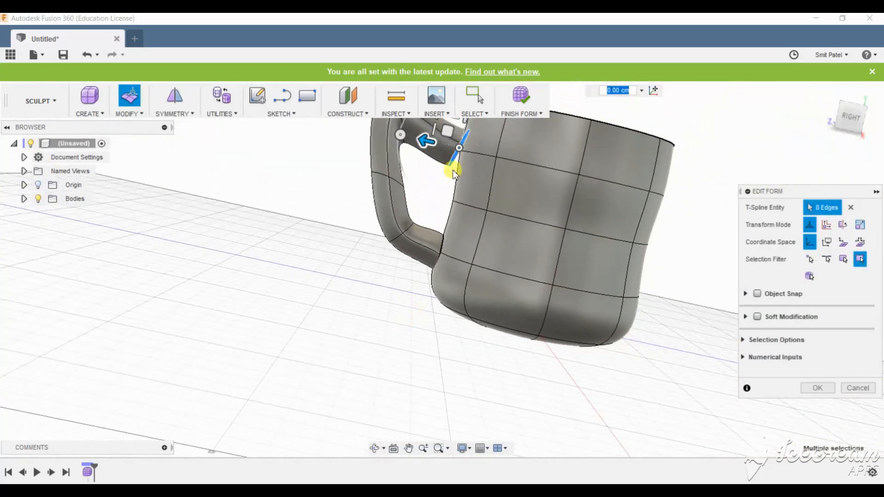
{"action": "scroll", "coordinate": [453, 170], "scroll_direction": "up", "scroll_amount": 6}
{"action": "left_click", "coordinate": [434, 221]}
Step: Move the bottom vertex of the handle's upper end toward the cup to close the gap at the wall
{"action": "scroll", "coordinate": [427, 248], "scroll_direction": "down", "scroll_amount": 4}
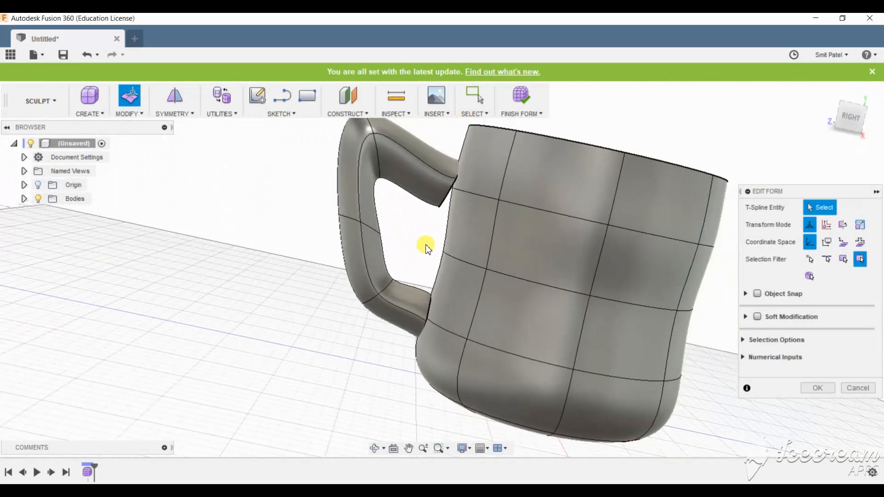
{"action": "scroll", "coordinate": [444, 164], "scroll_direction": "up", "scroll_amount": 6}
{"action": "scroll", "coordinate": [441, 271], "scroll_direction": "down", "scroll_amount": 2}
{"action": "middle_click_drag", "start_coordinate": [440, 195], "coordinate": [463, 253], "text": "shift"}
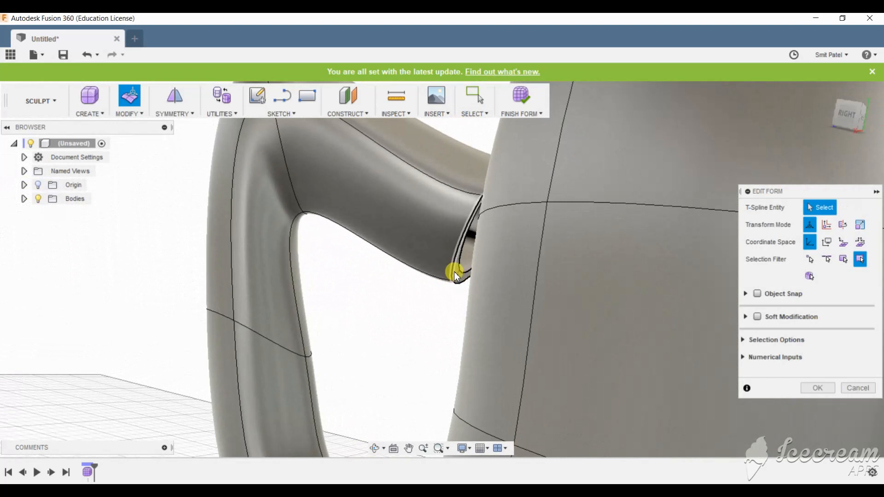
{"action": "scroll", "coordinate": [456, 275], "scroll_direction": "up", "scroll_amount": 3}
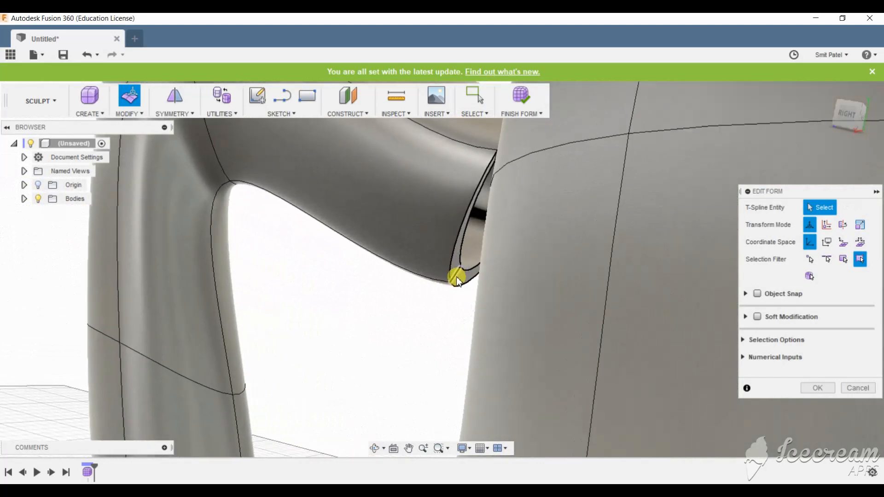
{"action": "left_click", "coordinate": [456, 276]}
{"action": "left_click_drag", "start_coordinate": [435, 274], "coordinate": [473, 279]}
{"action": "scroll", "coordinate": [444, 277], "scroll_direction": "down", "scroll_amount": 3}
{"action": "middle_click_drag", "start_coordinate": [444, 276], "coordinate": [408, 253], "text": "shift"}
{"action": "left_click_drag", "start_coordinate": [440, 287], "coordinate": [459, 288]}
Step: Move the side vertex of the handle's upper end, on the cup's opposite side, by -0.30 cm along the handle direction
{"action": "middle_click_drag", "start_coordinate": [460, 288], "coordinate": [548, 351], "text": "shift"}
{"action": "scroll", "coordinate": [442, 278], "scroll_direction": "up", "scroll_amount": 2}
{"action": "left_click", "coordinate": [379, 255]}
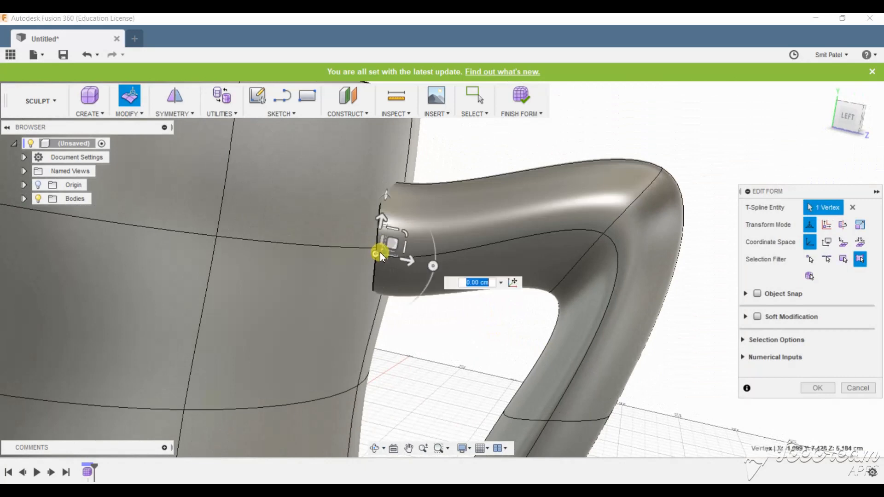
{"action": "mouse_move", "coordinate": [380, 252]}
{"action": "left_mouse_down"}
{"action": "mouse_move", "coordinate": [402, 261]}
{"action": "mouse_move", "coordinate": [387, 253]}
{"action": "left_mouse_up"}
{"action": "scroll", "coordinate": [401, 274], "scroll_direction": "down", "scroll_amount": 4}
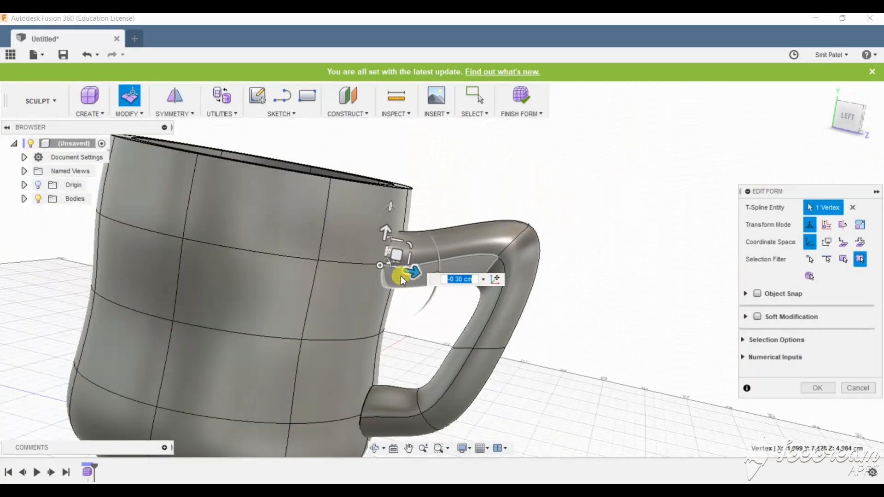
{"action": "middle_click_drag", "start_coordinate": [426, 197], "coordinate": [365, 234], "text": "shift"}
{"action": "scroll", "coordinate": [365, 234], "scroll_direction": "down", "scroll_amount": 3}
{"action": "scroll", "coordinate": [705, 263], "scroll_direction": "up", "scroll_amount": 5}
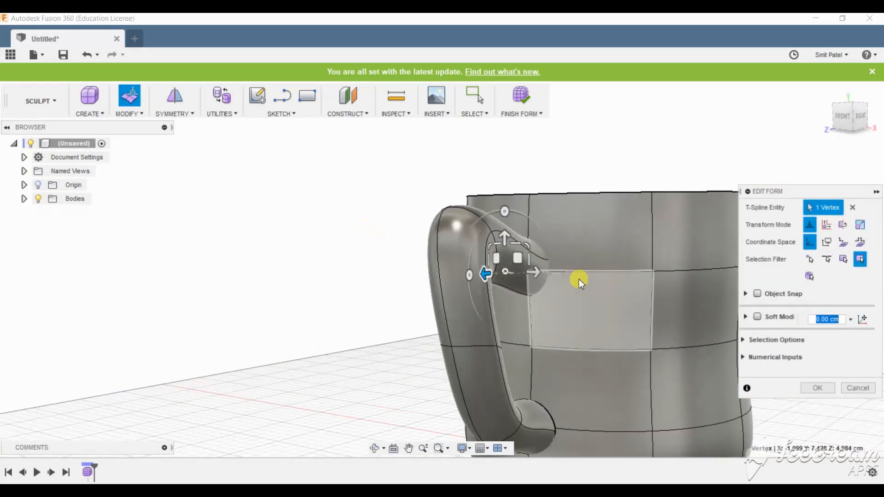
{"action": "scroll", "coordinate": [579, 279], "scroll_direction": "up", "scroll_amount": 3}
{"action": "scroll", "coordinate": [504, 202], "scroll_direction": "down", "scroll_amount": 3}
{"action": "scroll", "coordinate": [507, 177], "scroll_direction": "down", "scroll_amount": 4}
{"action": "scroll", "coordinate": [522, 368], "scroll_direction": "up", "scroll_amount": 1}
{"action": "left_click", "coordinate": [498, 435]}
Step: Select the outer edge loop at the handle's lower end and shift it slightly, including -0.10 cm toward the cup
{"action": "scroll", "coordinate": [532, 309], "scroll_direction": "up", "scroll_amount": 7}
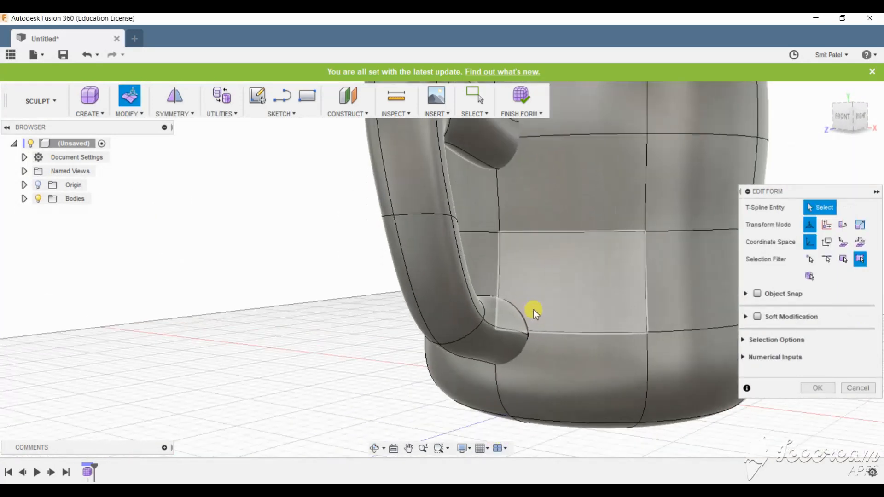
{"action": "double_click", "coordinate": [517, 318]}
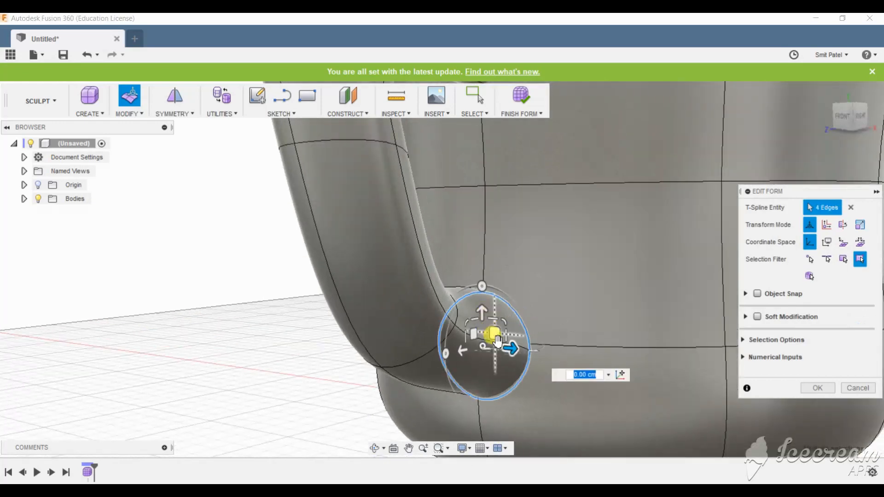
{"action": "mouse_move", "coordinate": [497, 340]}
{"action": "left_mouse_down"}
{"action": "mouse_move", "coordinate": [519, 347]}
{"action": "mouse_move", "coordinate": [503, 343]}
{"action": "left_mouse_up"}
{"action": "middle_click_drag", "start_coordinate": [557, 282], "coordinate": [547, 358], "text": "shift"}
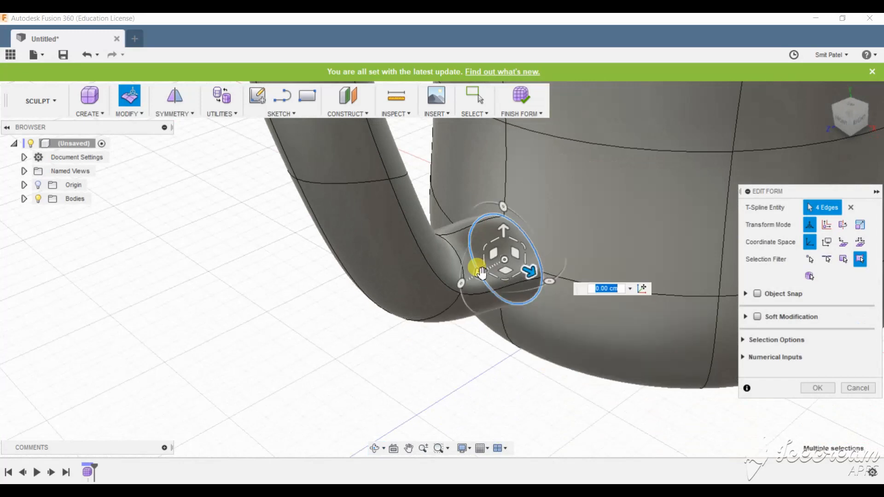
{"action": "mouse_move", "coordinate": [481, 273]}
{"action": "left_mouse_down"}
{"action": "mouse_move", "coordinate": [492, 265]}
{"action": "mouse_move", "coordinate": [485, 271]}
{"action": "left_mouse_up"}
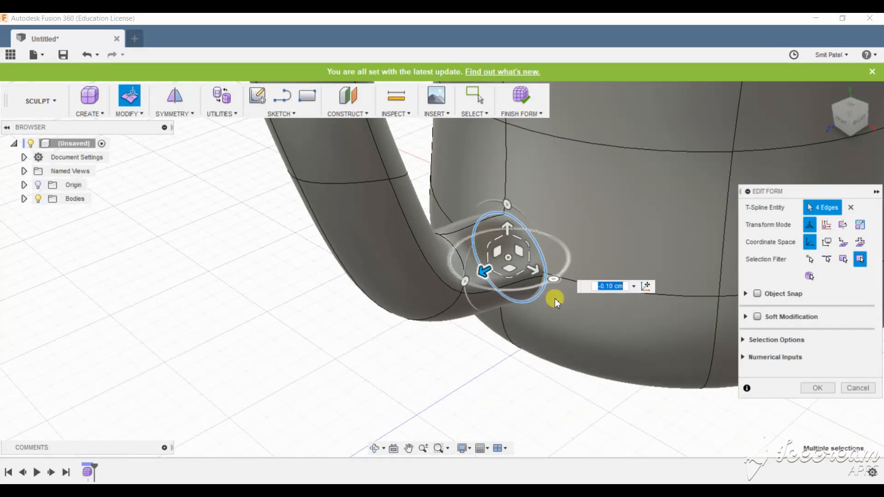
{"action": "left_click", "coordinate": [476, 376]}
{"action": "scroll", "coordinate": [546, 253], "scroll_direction": "up", "scroll_amount": 6}
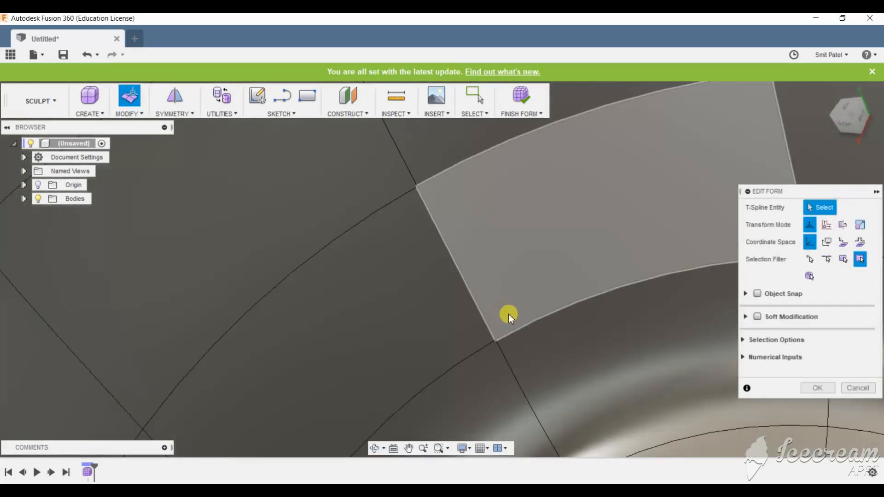
Step: Try to move the edge loop at the handle's upper end 0.50 cm back out of the cup's interior
{"action": "scroll", "coordinate": [512, 297], "scroll_direction": "down", "scroll_amount": 8}
{"action": "middle_click_drag", "start_coordinate": [513, 292], "coordinate": [490, 357], "text": "shift"}
{"action": "scroll", "coordinate": [490, 357], "scroll_direction": "up", "scroll_amount": 6}
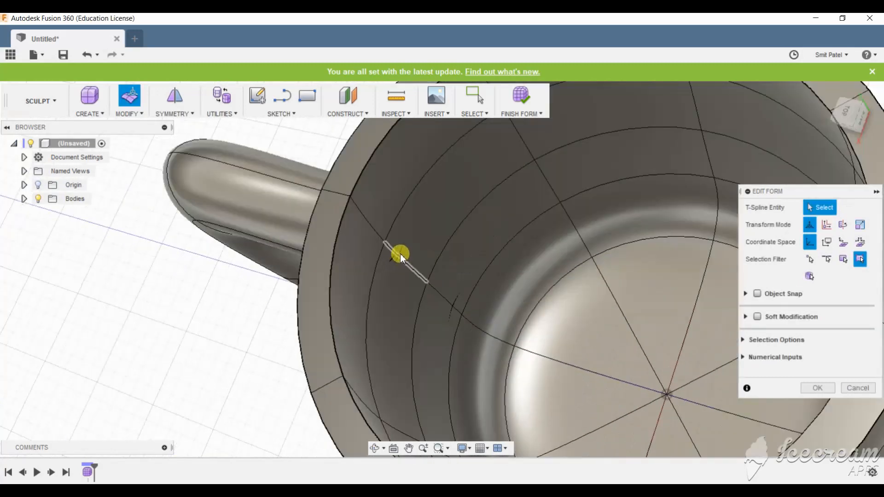
{"action": "scroll", "coordinate": [400, 253], "scroll_direction": "up", "scroll_amount": 3}
{"action": "scroll", "coordinate": [400, 262], "scroll_direction": "down", "scroll_amount": 3}
{"action": "scroll", "coordinate": [406, 256], "scroll_direction": "down", "scroll_amount": 3}
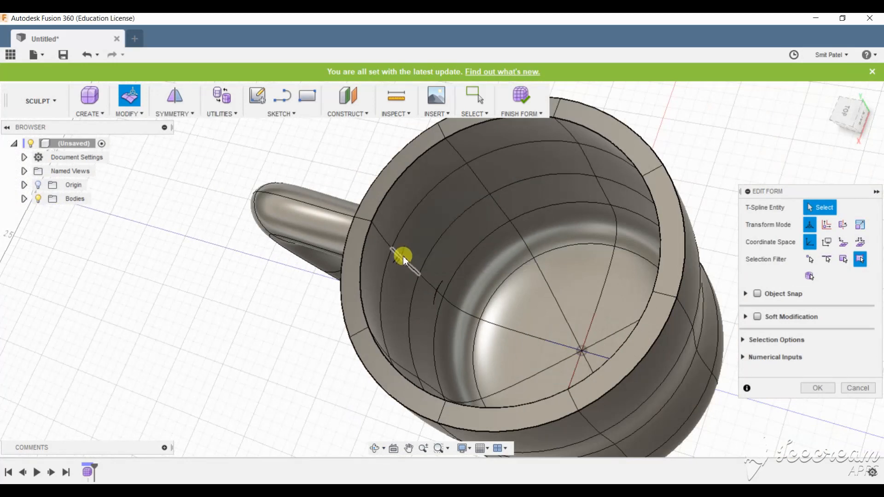
{"action": "left_click", "coordinate": [403, 252]}
{"action": "double_click", "coordinate": [403, 253]}
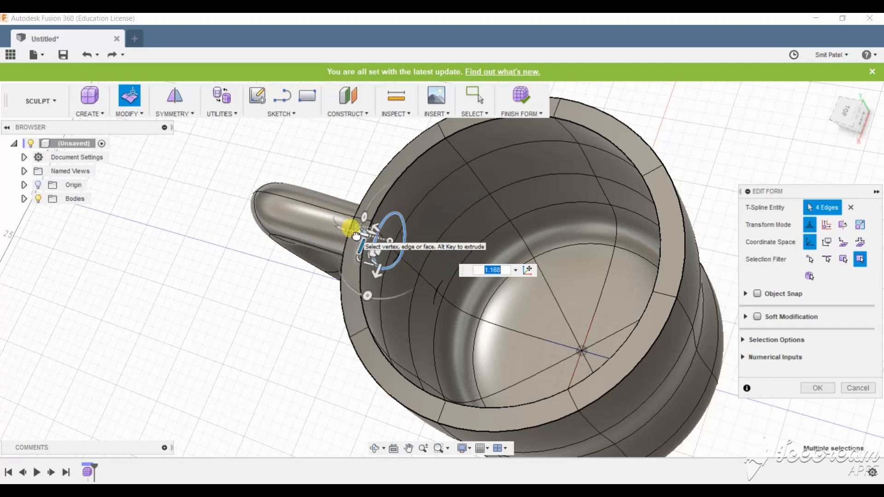
{"action": "left_click_drag", "start_coordinate": [357, 236], "coordinate": [349, 236]}
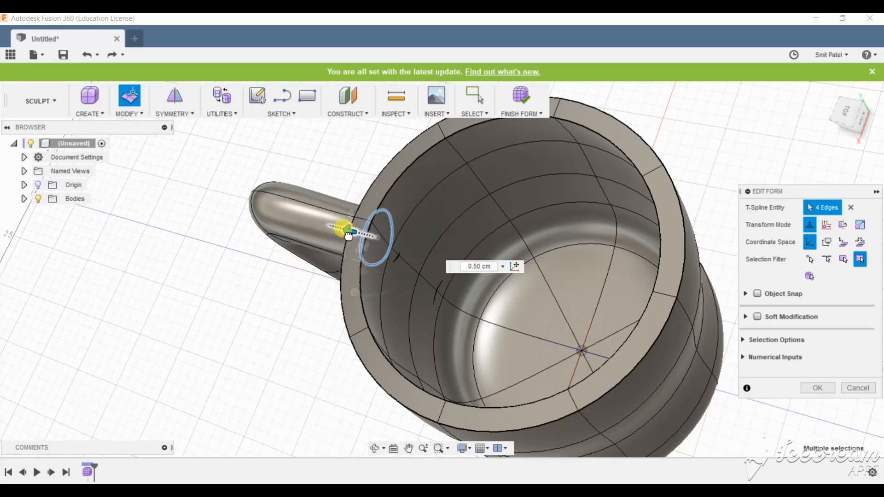
{"action": "middle_click_drag", "start_coordinate": [441, 222], "coordinate": [478, 174], "text": "shift"}
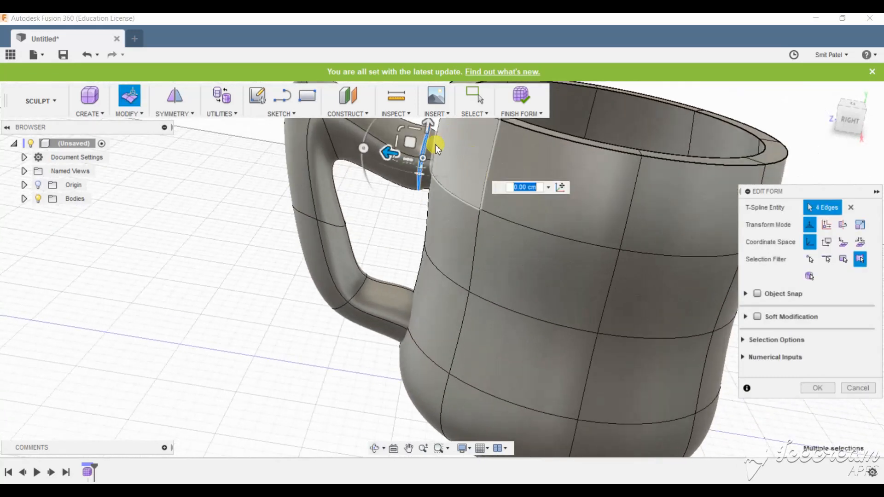
{"action": "key", "text": "ctrl+z"}
{"action": "left_click", "coordinate": [404, 196]}
Step: Nudge the edge loop at the handle's lower end slightly out of the cup's interior and finish editing the form
{"action": "middle_click_drag", "start_coordinate": [405, 196], "coordinate": [364, 228], "text": "shift"}
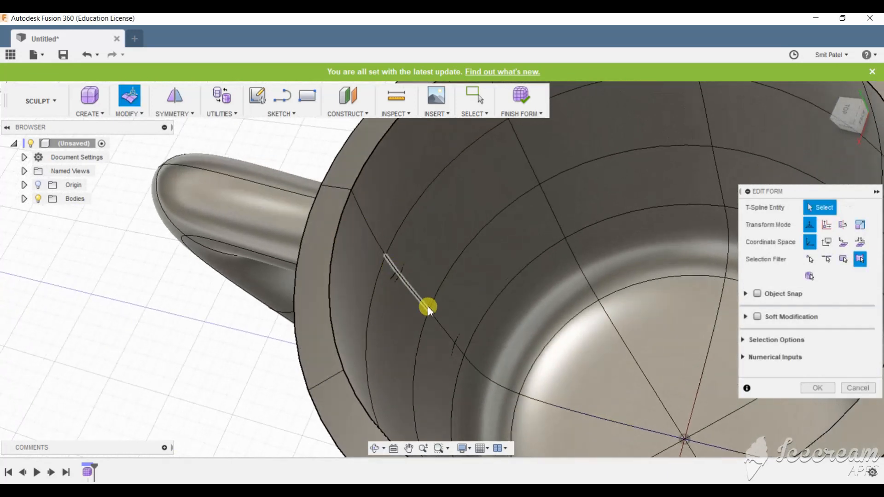
{"action": "double_click", "coordinate": [462, 338]}
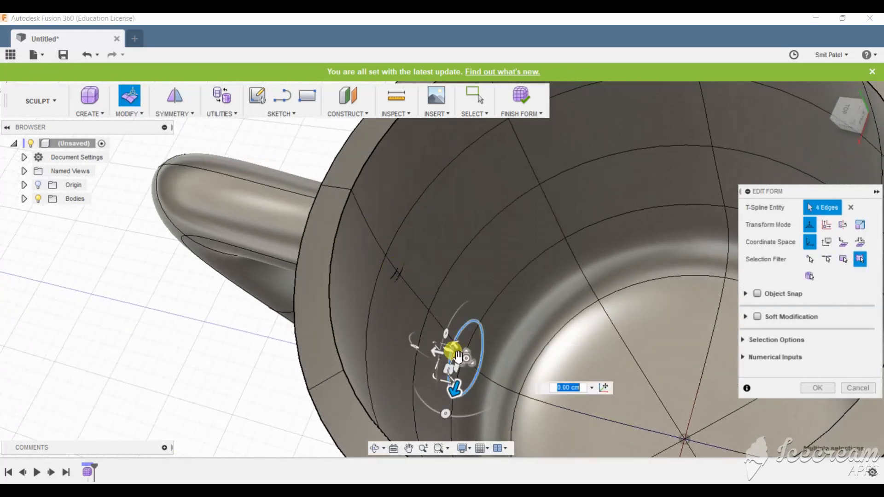
{"action": "middle_click_drag", "start_coordinate": [435, 375], "coordinate": [400, 328], "text": "shift"}
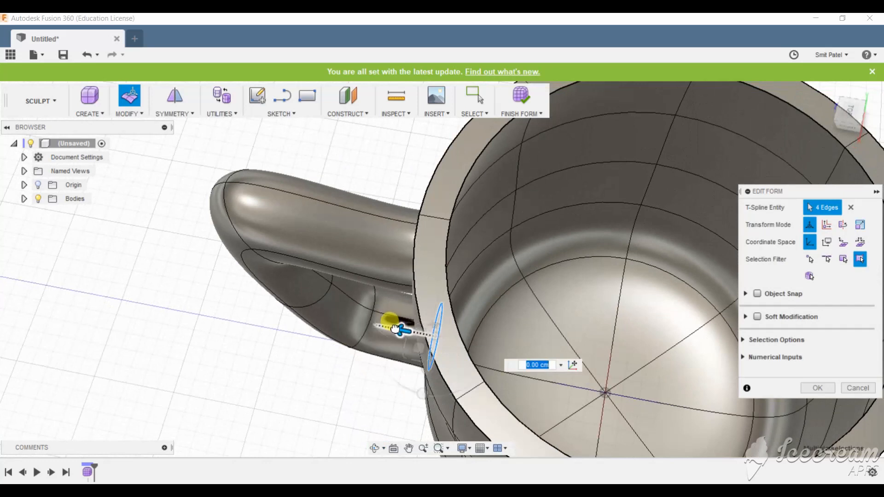
{"action": "left_click_drag", "start_coordinate": [395, 328], "coordinate": [394, 327]}
{"action": "left_click", "coordinate": [807, 389]}
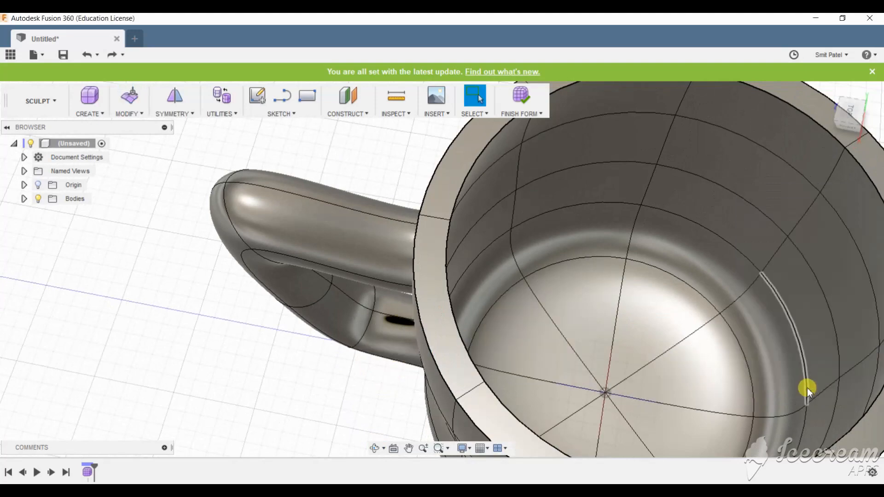
Step: Scale the edge loop around the cup's outer wall at mid-height by 0.873 and widen it again by a factor of 1.14
{"action": "scroll", "coordinate": [504, 358], "scroll_direction": "down", "scroll_amount": 6}
{"action": "middle_click_drag", "start_coordinate": [585, 341], "coordinate": [440, 360], "text": "shift"}
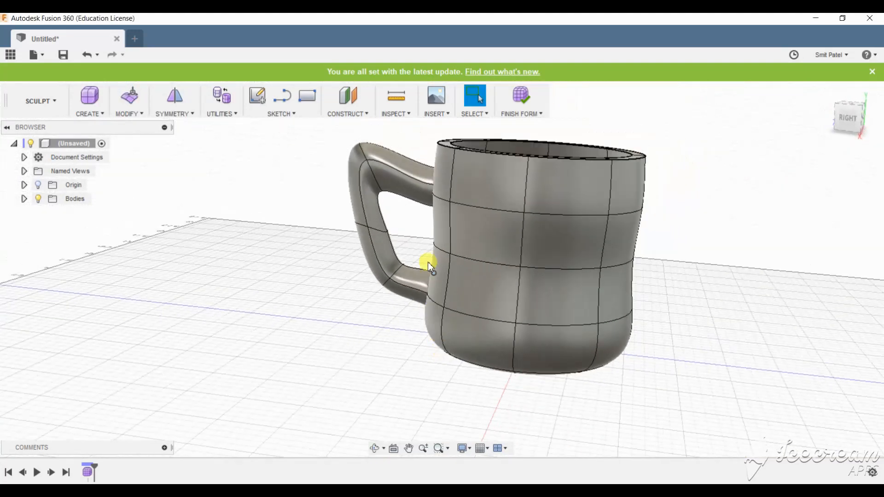
{"action": "scroll", "coordinate": [431, 210], "scroll_direction": "up", "scroll_amount": 3}
{"action": "scroll", "coordinate": [359, 221], "scroll_direction": "down", "scroll_amount": 2}
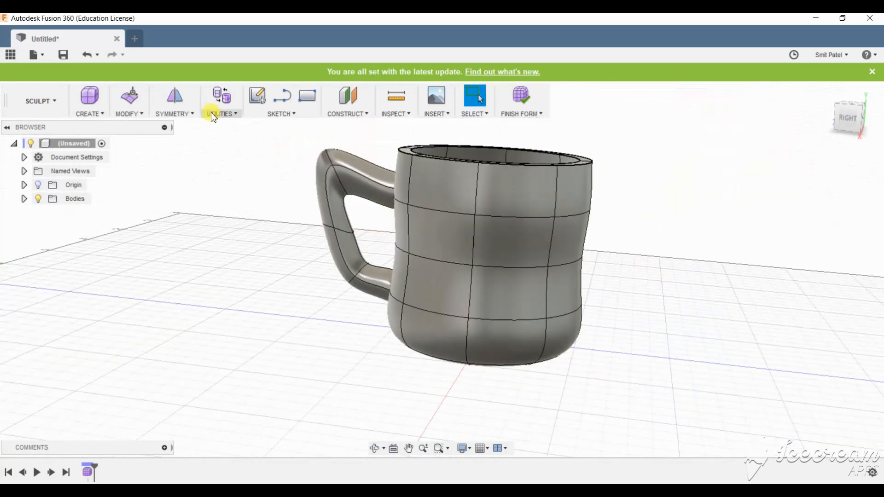
{"action": "left_click", "coordinate": [134, 101]}
{"action": "double_click", "coordinate": [440, 260]}
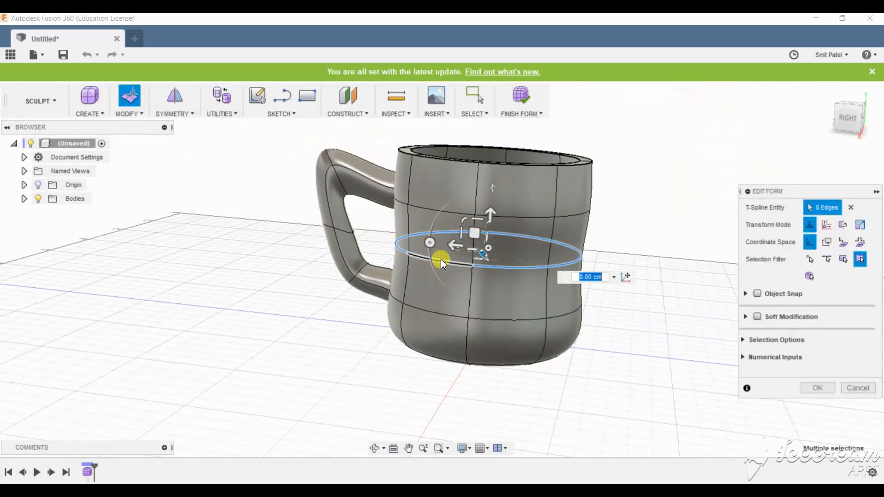
{"action": "middle_click_drag", "start_coordinate": [470, 222], "coordinate": [461, 306], "text": "shift"}
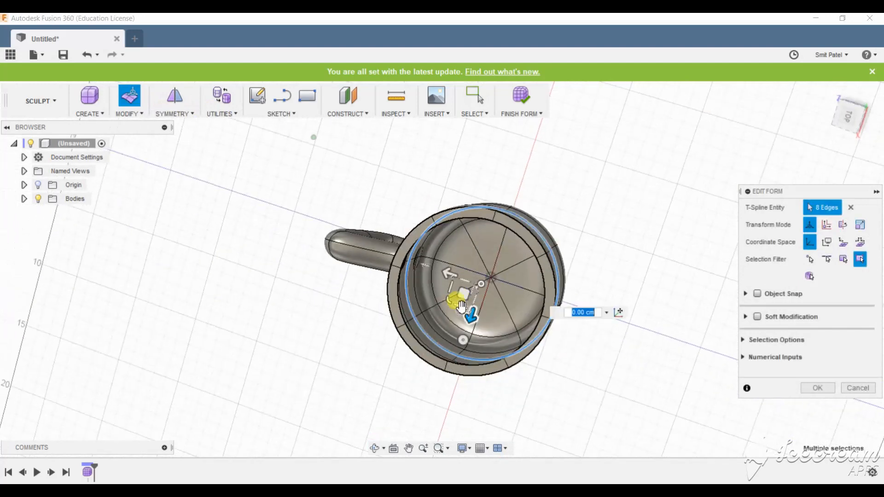
{"action": "left_click_drag", "start_coordinate": [452, 303], "coordinate": [454, 303]}
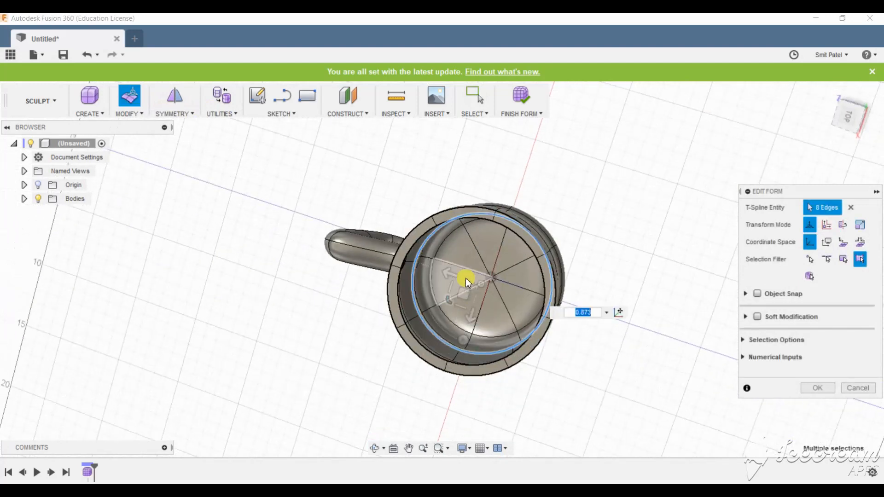
{"action": "middle_click_drag", "start_coordinate": [466, 279], "coordinate": [428, 203], "text": "shift"}
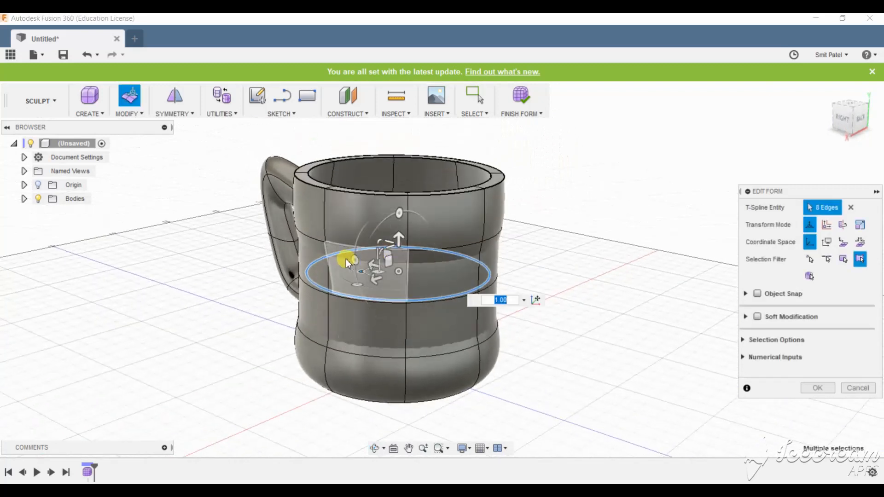
{"action": "left_click_drag", "start_coordinate": [346, 261], "coordinate": [358, 279]}
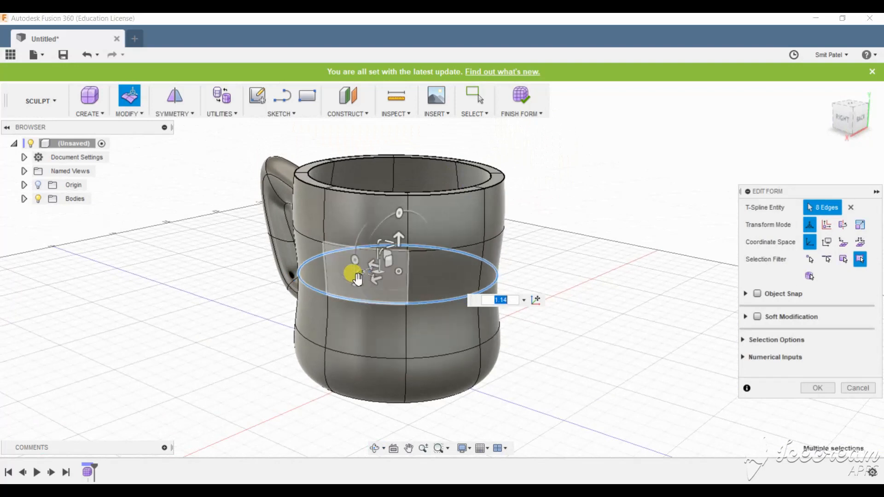
{"action": "left_click", "coordinate": [571, 359]}
Step: Try to pick the centre vertex of the cup's underside and move the adjoining bottom face vertically
{"action": "middle_click_drag", "start_coordinate": [336, 363], "coordinate": [326, 327], "text": "shift"}
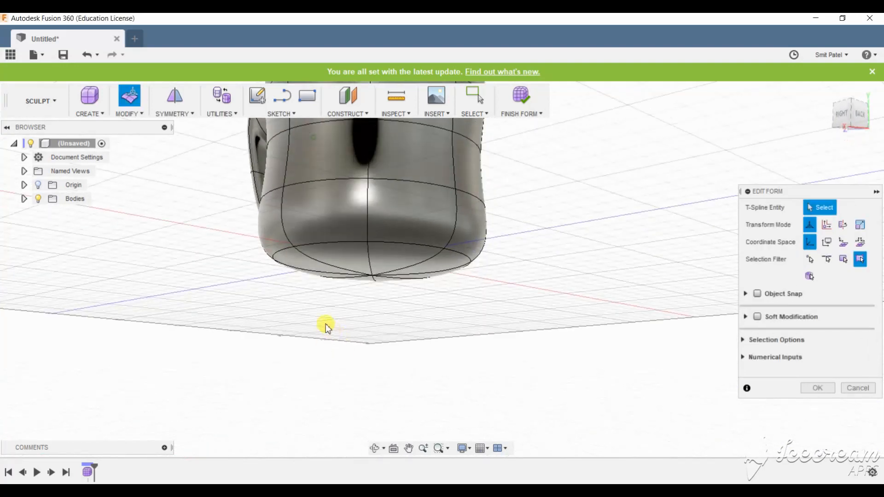
{"action": "left_click", "coordinate": [371, 276]}
{"action": "left_click", "coordinate": [371, 300]}
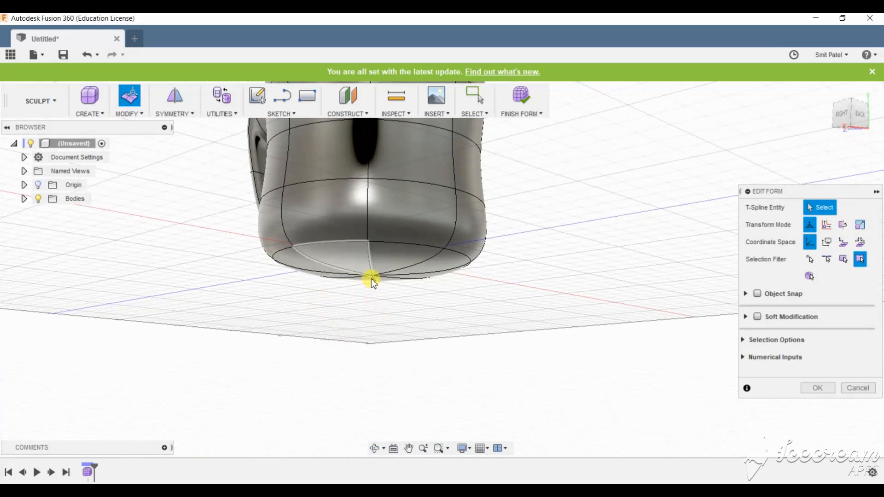
{"action": "left_click", "coordinate": [371, 277]}
{"action": "left_click", "coordinate": [377, 283]}
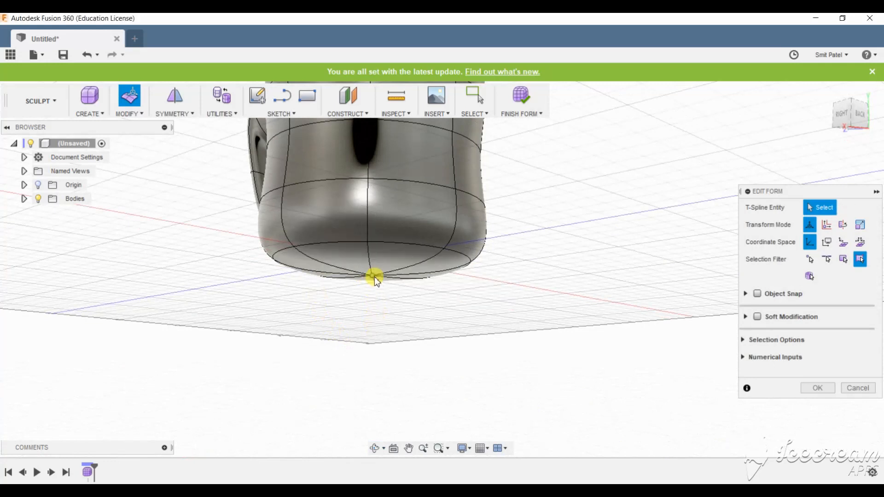
{"action": "left_click", "coordinate": [374, 278]}
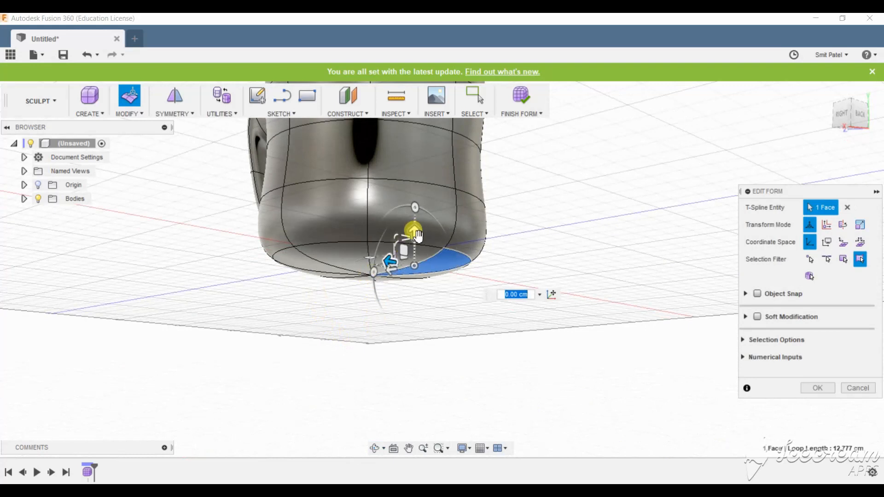
{"action": "left_click_drag", "start_coordinate": [418, 230], "coordinate": [421, 231]}
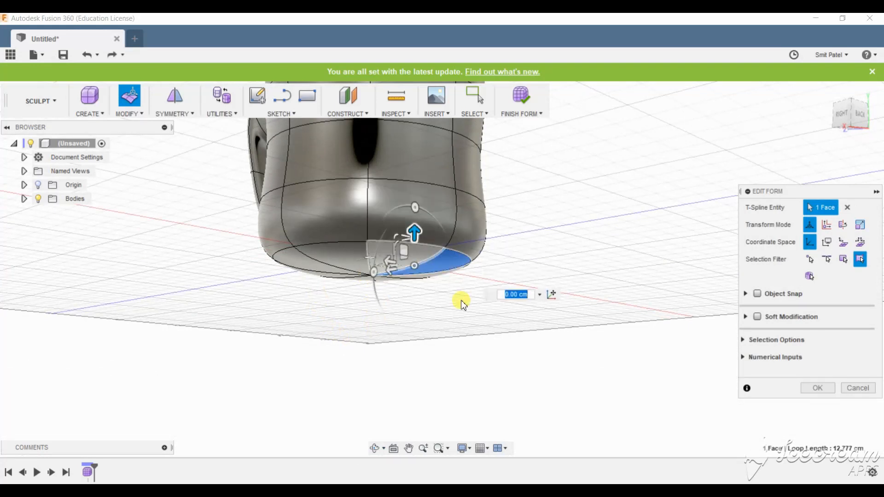
{"action": "left_click", "coordinate": [463, 320]}
{"action": "middle_click_drag", "start_coordinate": [463, 320], "coordinate": [462, 367], "text": "shift"}
{"action": "scroll", "coordinate": [369, 269], "scroll_direction": "up", "scroll_amount": 4}
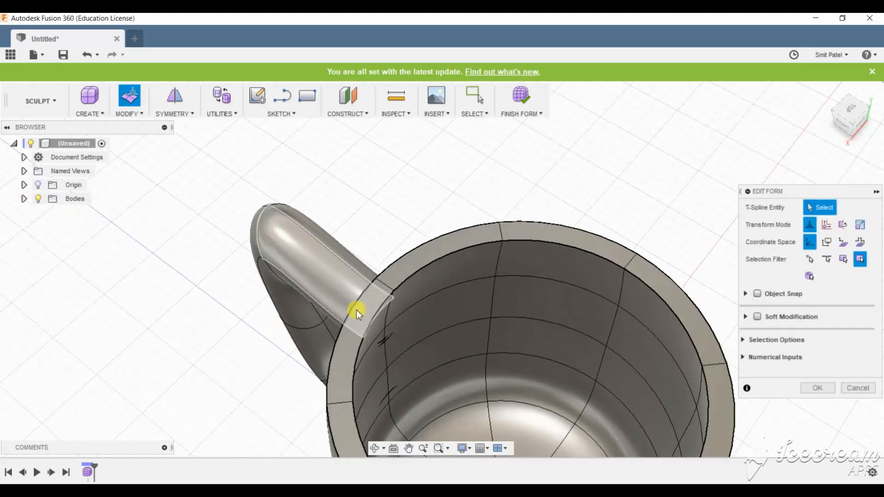
{"action": "left_click", "coordinate": [820, 388]}
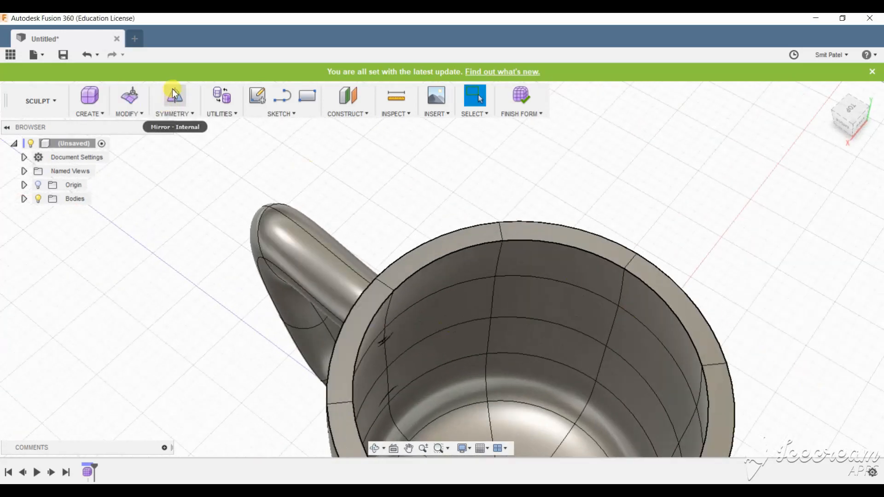
{"action": "left_click", "coordinate": [133, 114]}
{"action": "mouse_move", "coordinate": [194, 116]}
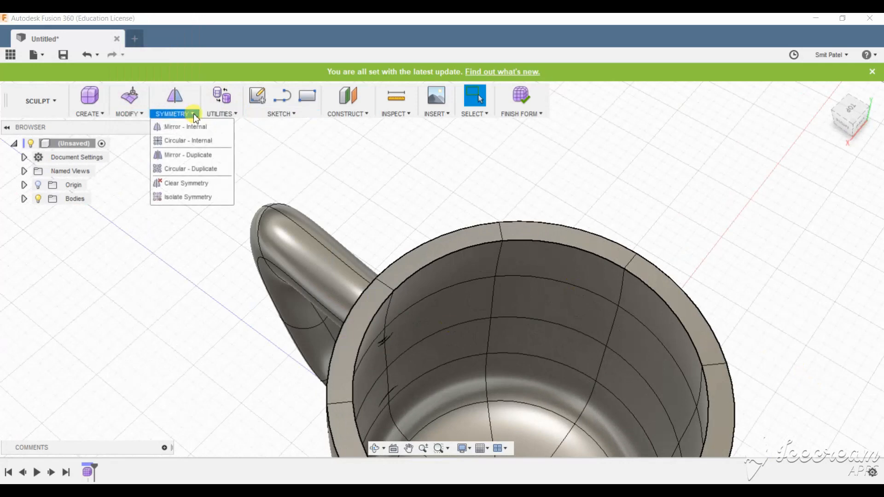
{"action": "left_click", "coordinate": [130, 113]}
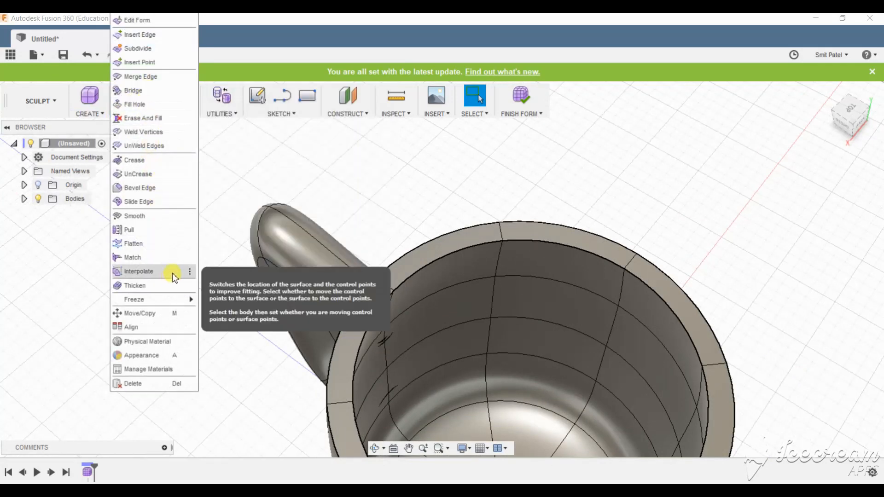
{"action": "left_click", "coordinate": [226, 113]}
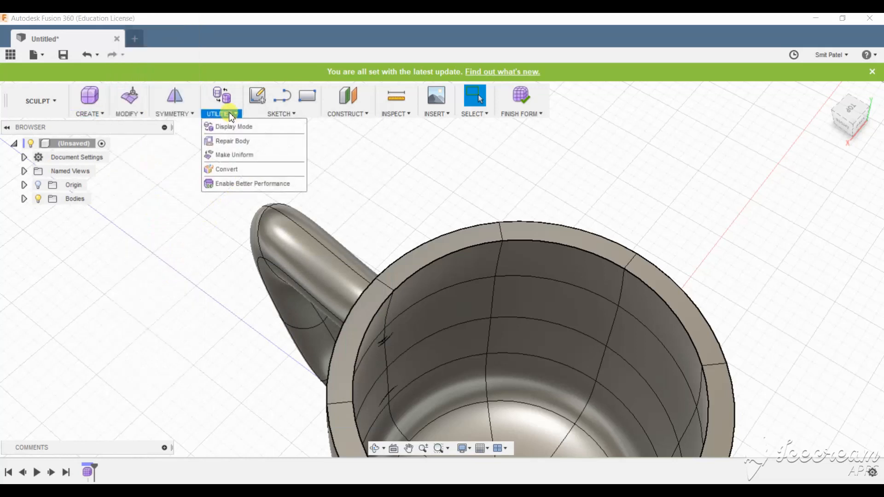
{"action": "left_click", "coordinate": [175, 112]}
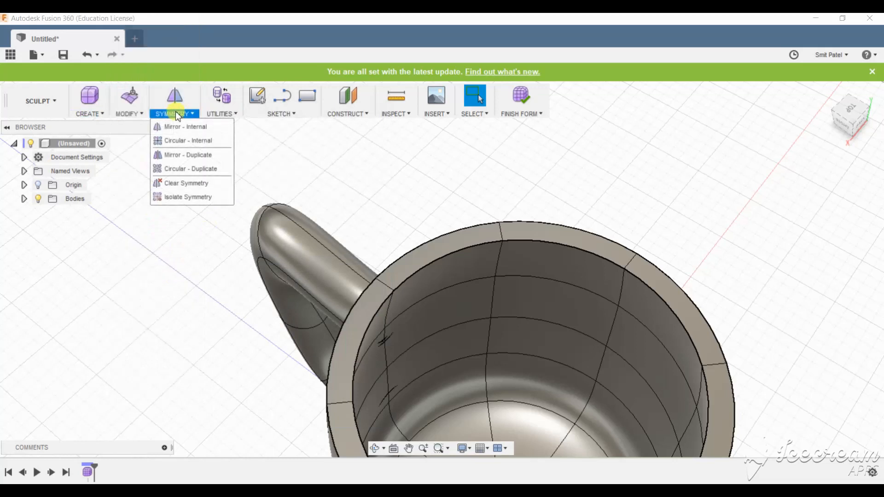
Step: Finish the form and fillet the inner and outer rim edges of the cup with a 0.5 cm radius
{"action": "left_click", "coordinate": [511, 104]}
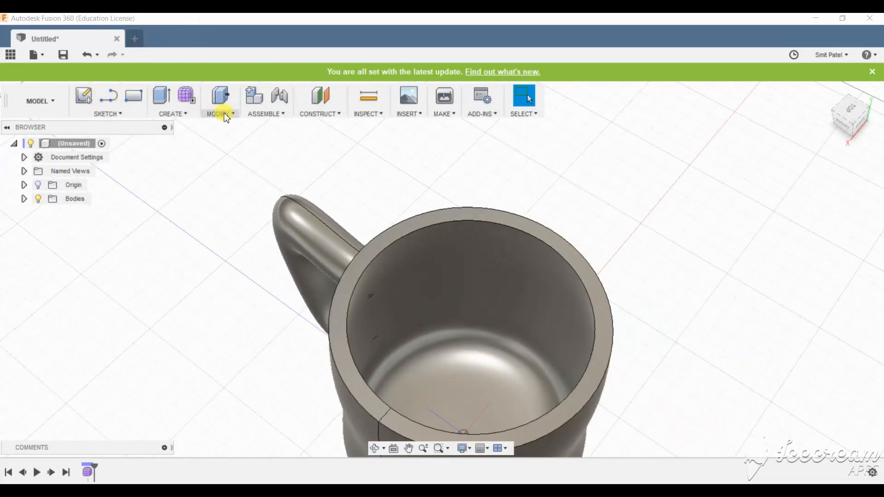
{"action": "left_click", "coordinate": [225, 114]}
{"action": "left_click", "coordinate": [228, 140]}
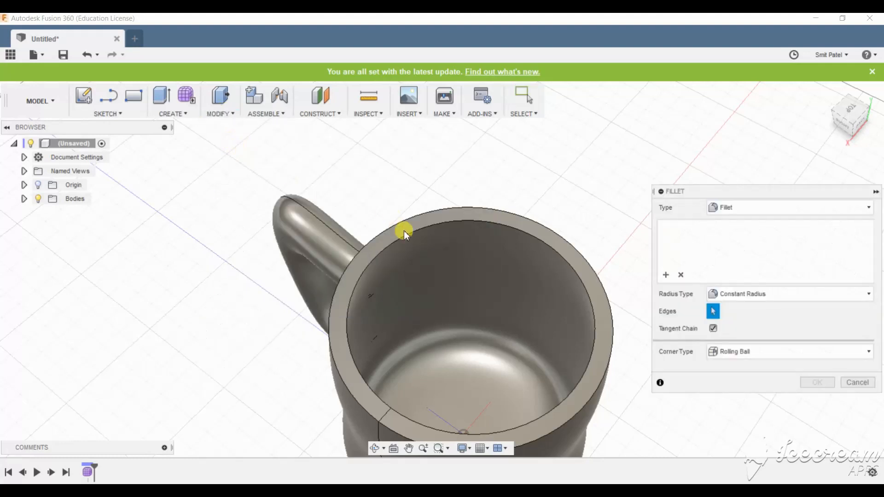
{"action": "left_click", "coordinate": [399, 220]}
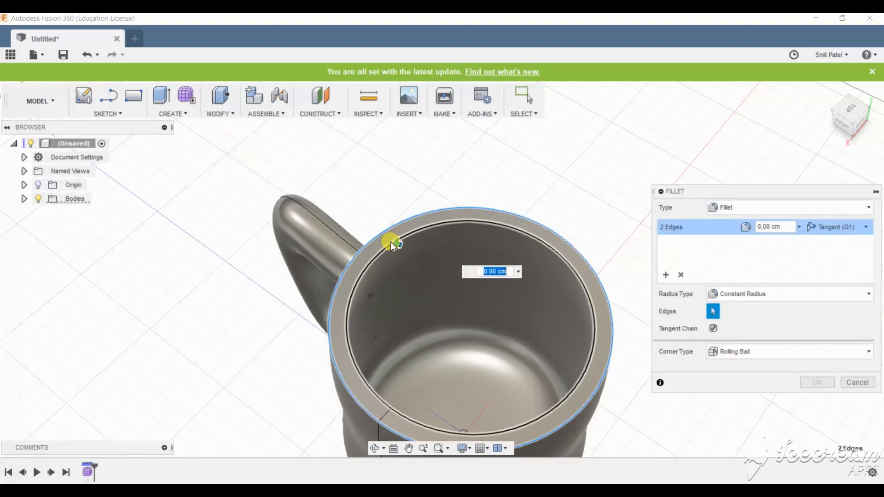
{"action": "type", "text": "0.5"}
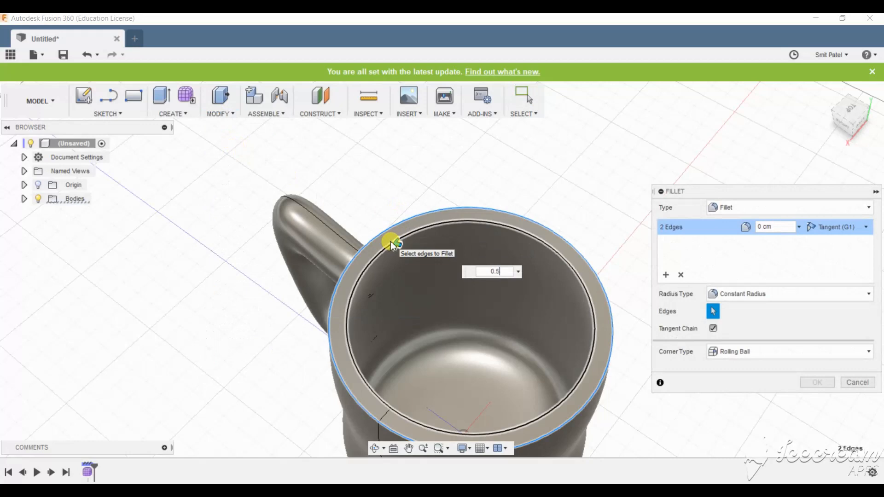
{"action": "key", "text": "Return"}
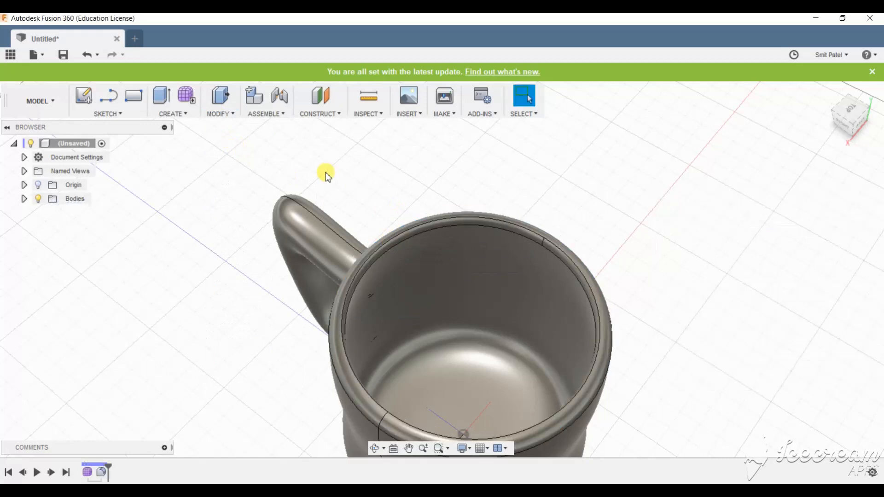
Step: Examine the filleted mug from several sides and return to the home view
{"action": "scroll", "coordinate": [635, 382], "scroll_direction": "down", "scroll_amount": 3}
{"action": "scroll", "coordinate": [633, 382], "scroll_direction": "up", "scroll_amount": 3}
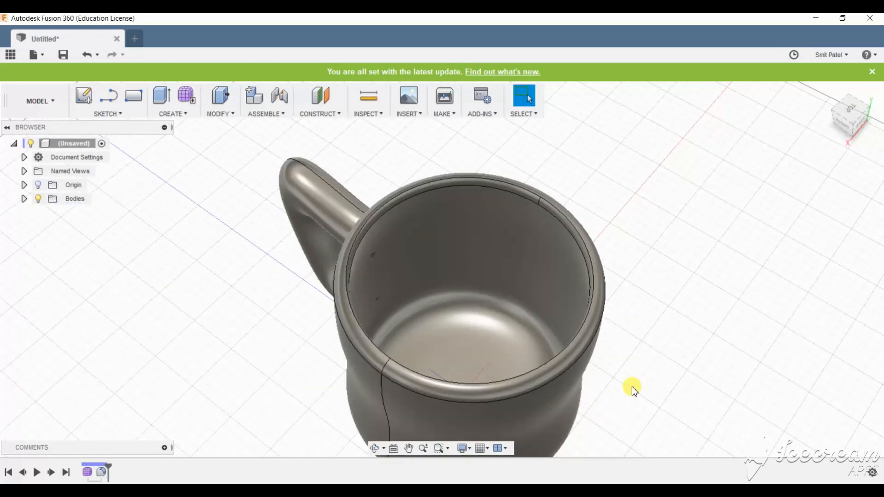
{"action": "middle_click_drag", "start_coordinate": [633, 383], "coordinate": [632, 331], "text": "shift"}
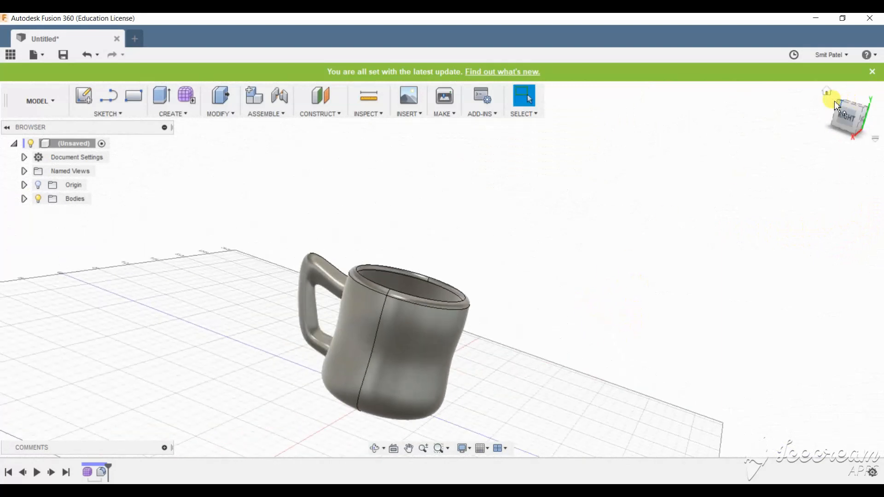
{"action": "left_click", "coordinate": [826, 93]}
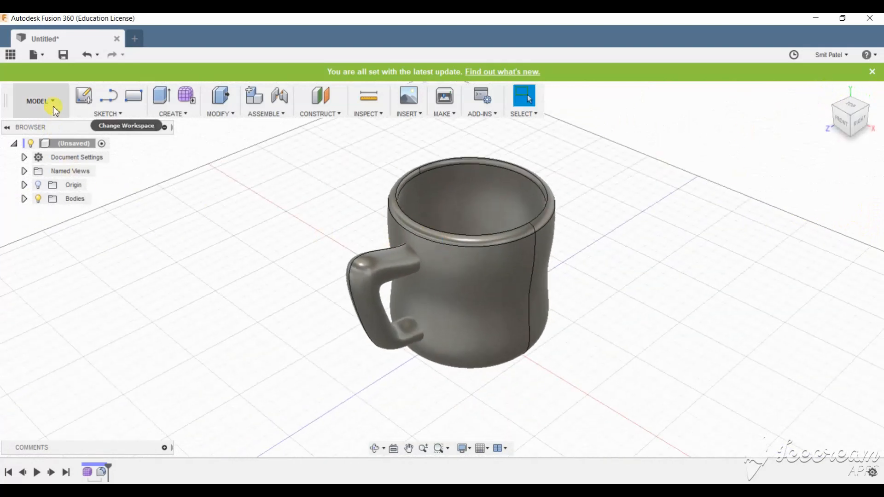
Step: Open the Physical Material library and enlarge its window beside the mug so all material categories can be seen
{"action": "left_click", "coordinate": [48, 101]}
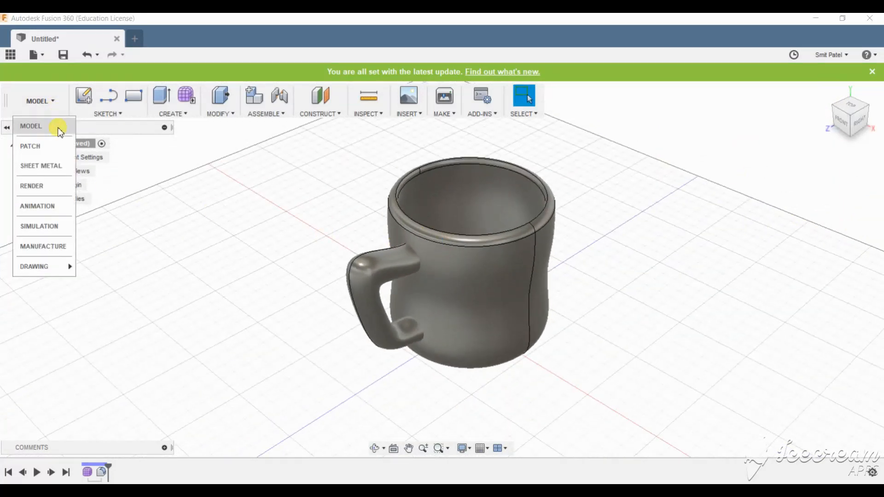
{"action": "left_click", "coordinate": [186, 115]}
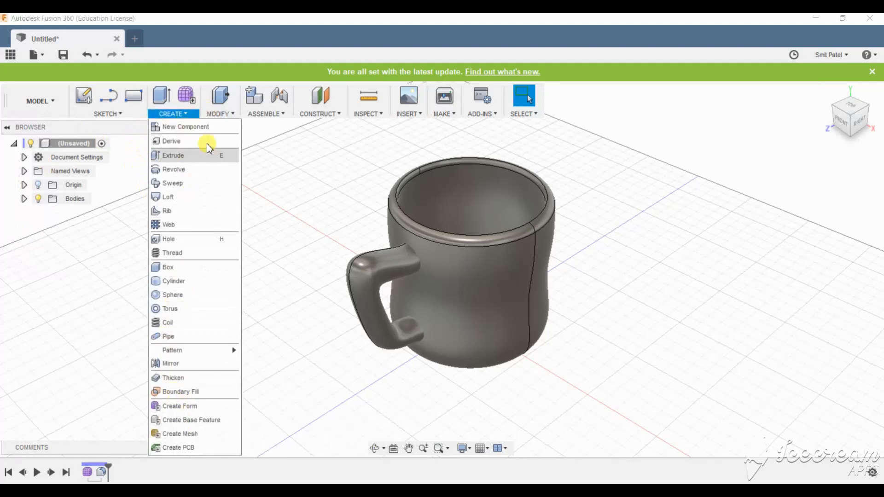
{"action": "left_click", "coordinate": [219, 114]}
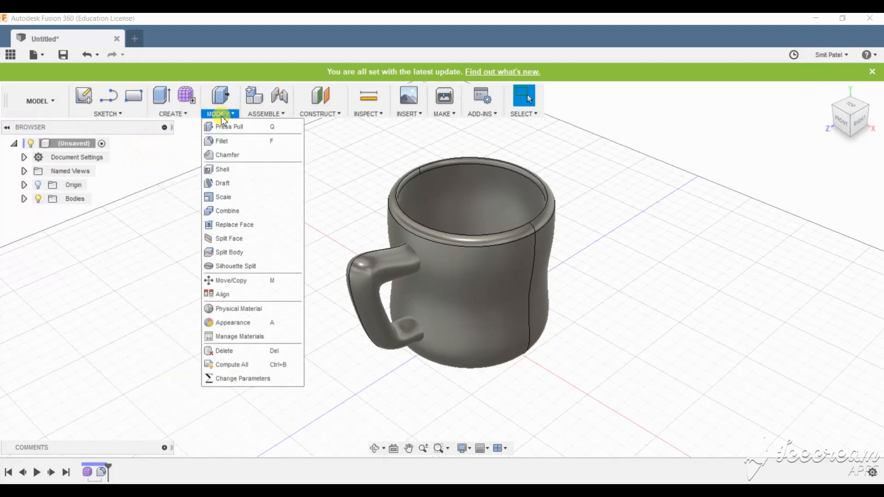
{"action": "left_click", "coordinate": [242, 311]}
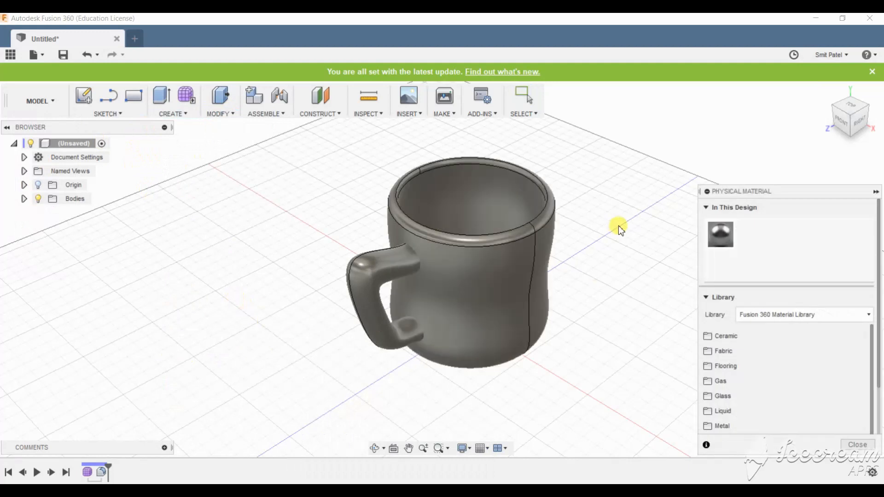
{"action": "left_click_drag", "start_coordinate": [824, 185], "coordinate": [777, 31]}
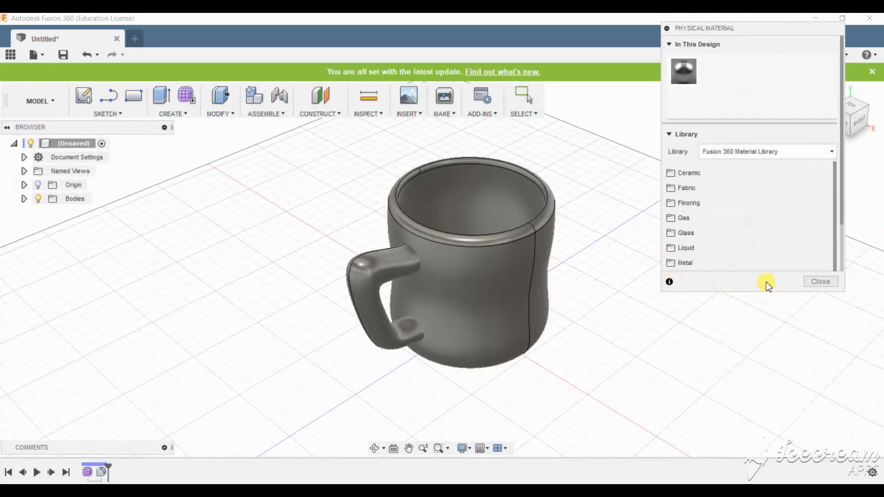
{"action": "left_click_drag", "start_coordinate": [841, 289], "coordinate": [836, 411]}
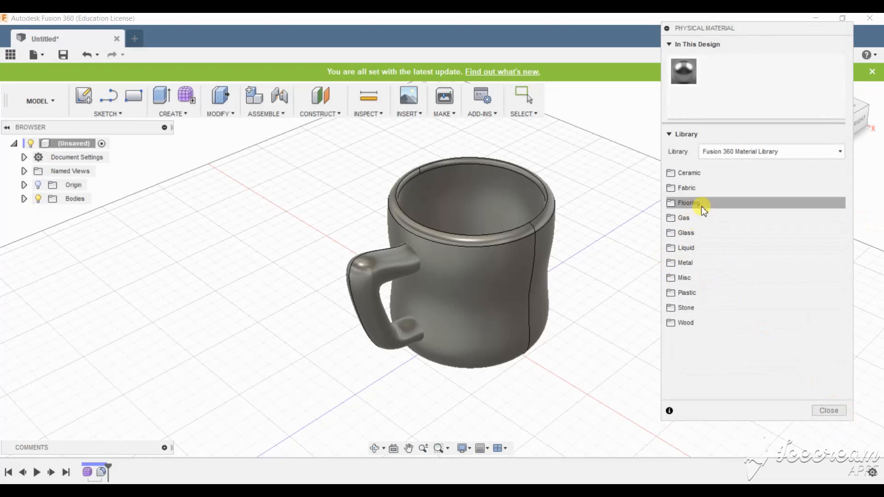
Step: Apply LCP Plastic to the cup body and Laminate, Blue, Matte to the handle from the Plastic materials
{"action": "left_click", "coordinate": [708, 174]}
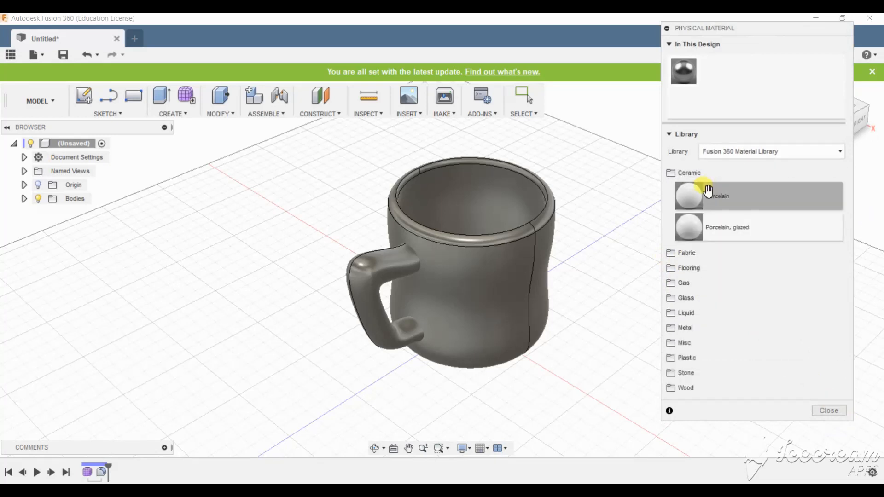
{"action": "left_click", "coordinate": [693, 173]}
{"action": "left_click", "coordinate": [696, 263]}
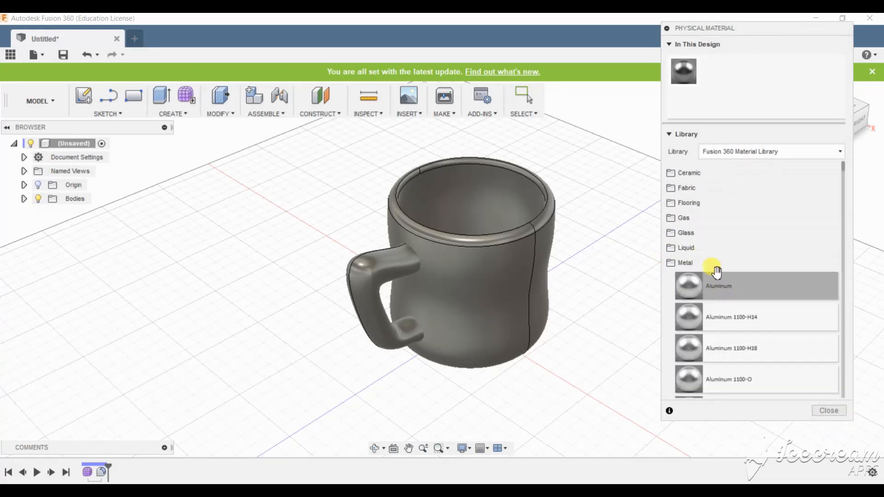
{"action": "left_click", "coordinate": [711, 264]}
{"action": "left_click", "coordinate": [705, 293]}
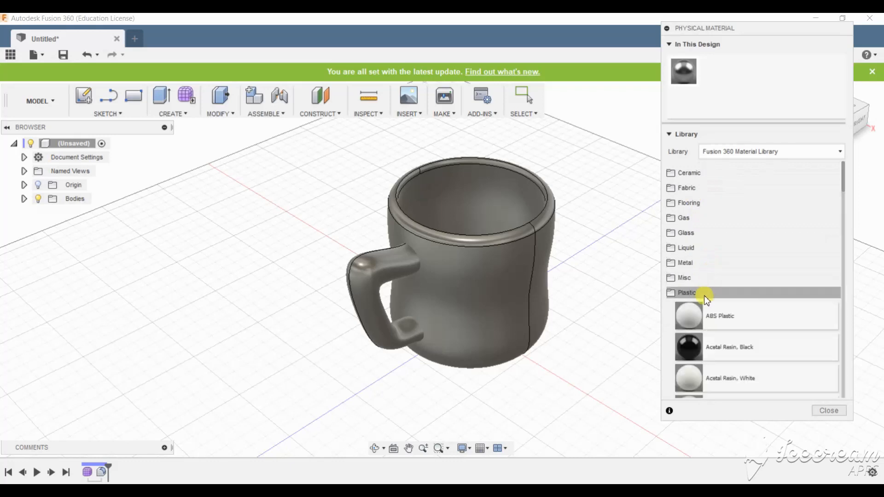
{"action": "scroll", "coordinate": [714, 305], "scroll_direction": "down", "scroll_amount": 5}
{"action": "scroll", "coordinate": [717, 312], "scroll_direction": "down", "scroll_amount": 1}
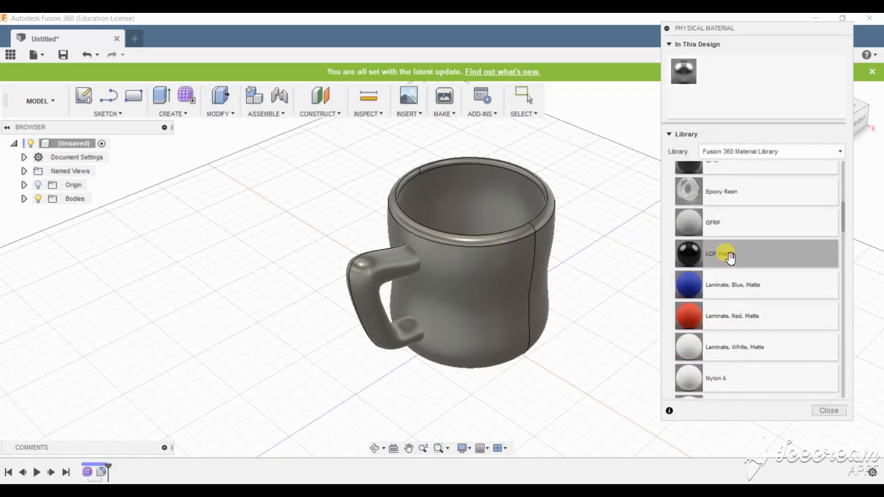
{"action": "left_click_drag", "start_coordinate": [514, 303], "coordinate": [493, 322]}
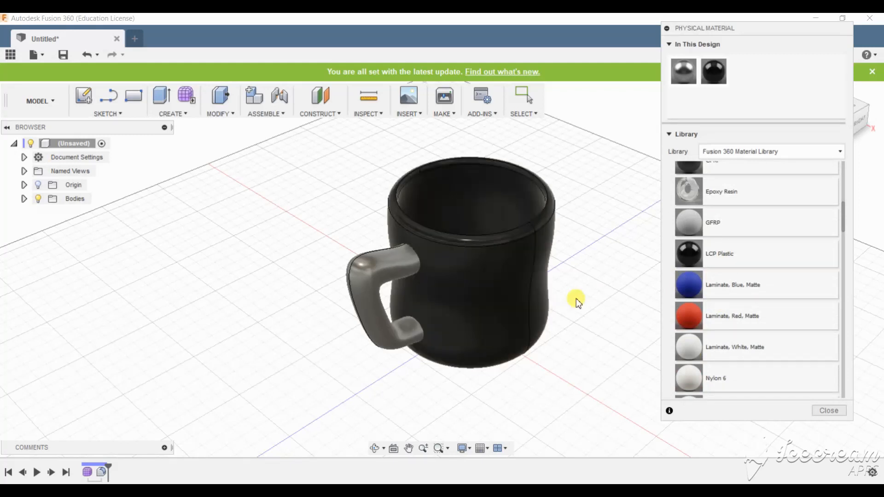
{"action": "left_click_drag", "start_coordinate": [720, 341], "coordinate": [361, 334]}
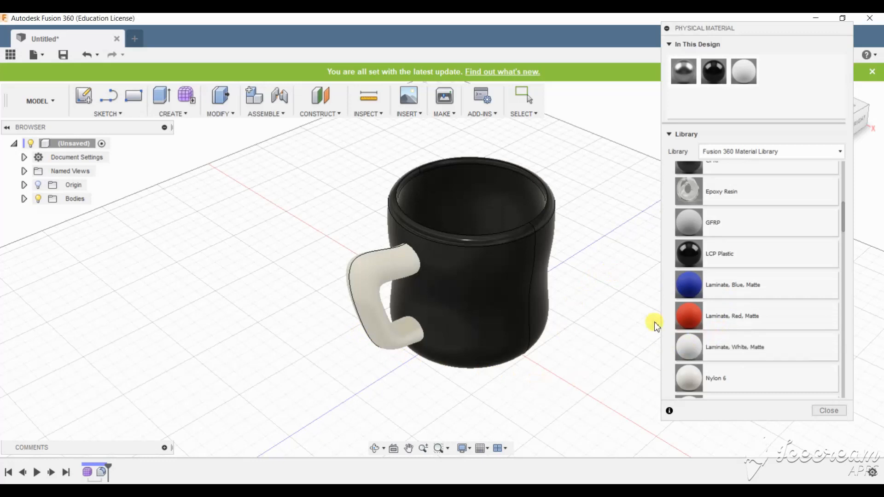
{"action": "left_click_drag", "start_coordinate": [691, 287], "coordinate": [364, 313]}
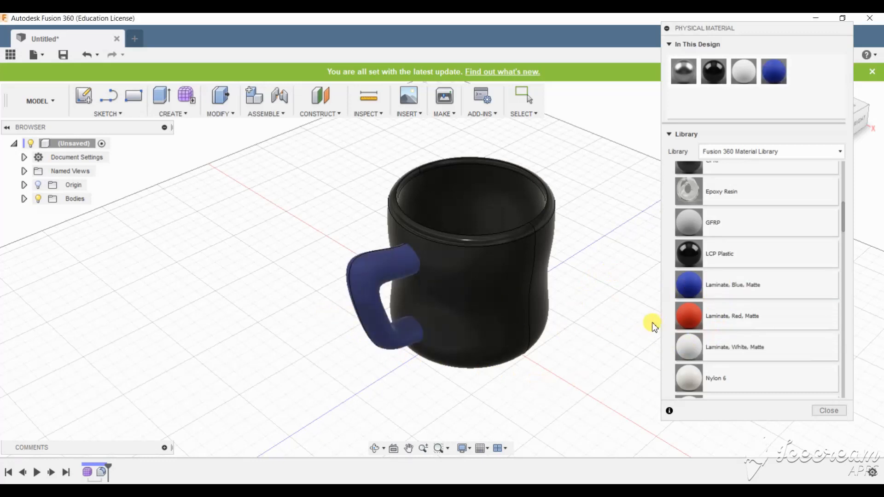
Step: Set the visual style to Shaded so the mug displays without edge lines
{"action": "left_click", "coordinate": [467, 449]}
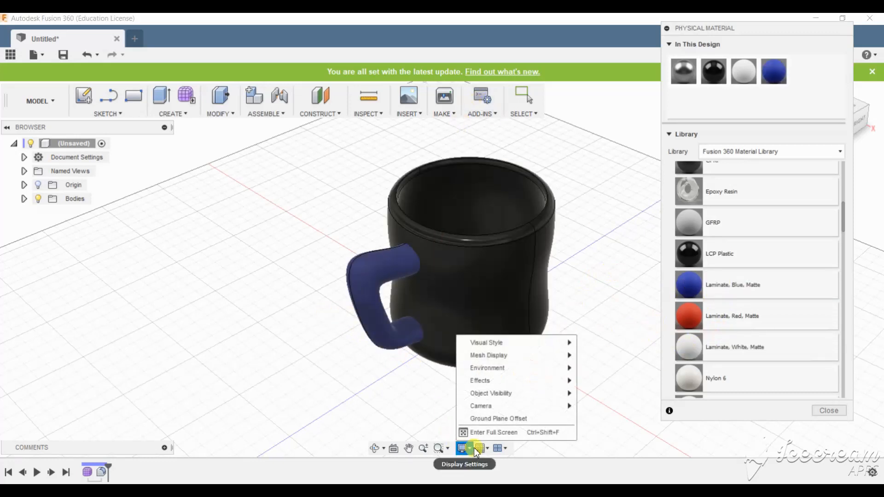
{"action": "mouse_move", "coordinate": [567, 342]}
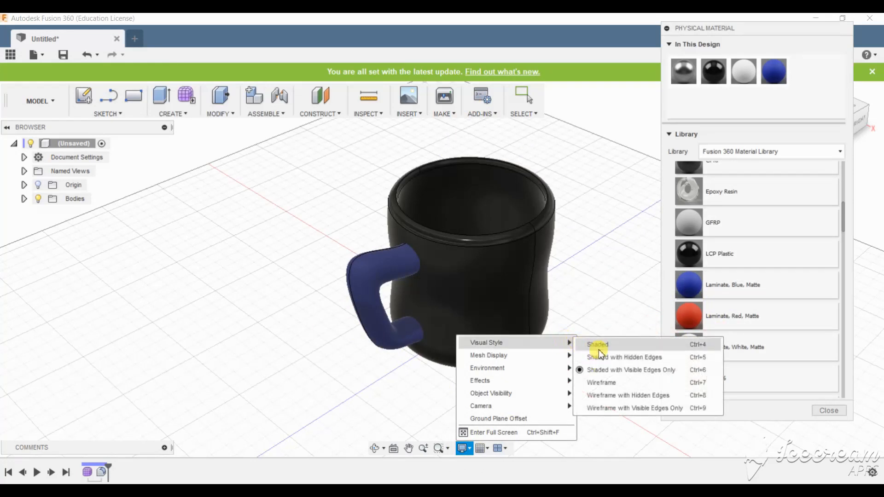
{"action": "left_click", "coordinate": [601, 345]}
{"action": "scroll", "coordinate": [723, 304], "scroll_direction": "down", "scroll_amount": 3}
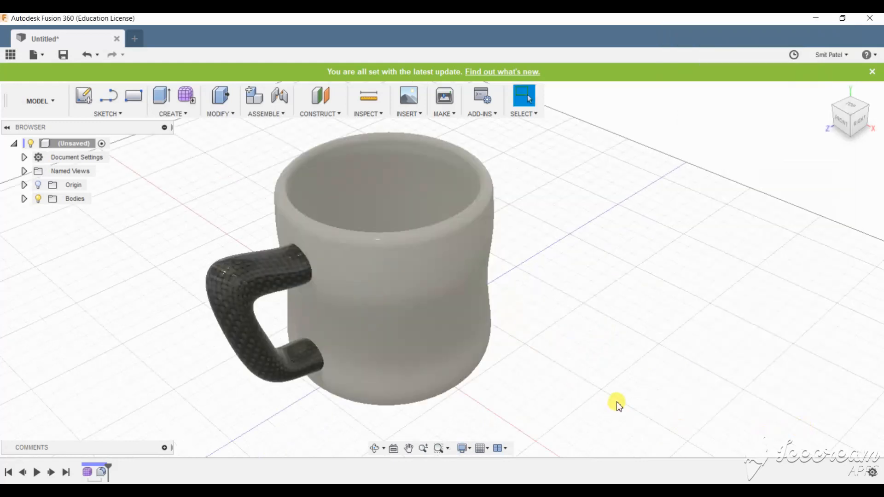
{"action": "scroll", "coordinate": [551, 355], "scroll_direction": "down", "scroll_amount": 3}
{"action": "scroll", "coordinate": [509, 323], "scroll_direction": "up", "scroll_amount": 2}
{"action": "scroll", "coordinate": [138, 267], "scroll_direction": "down", "scroll_amount": 1}
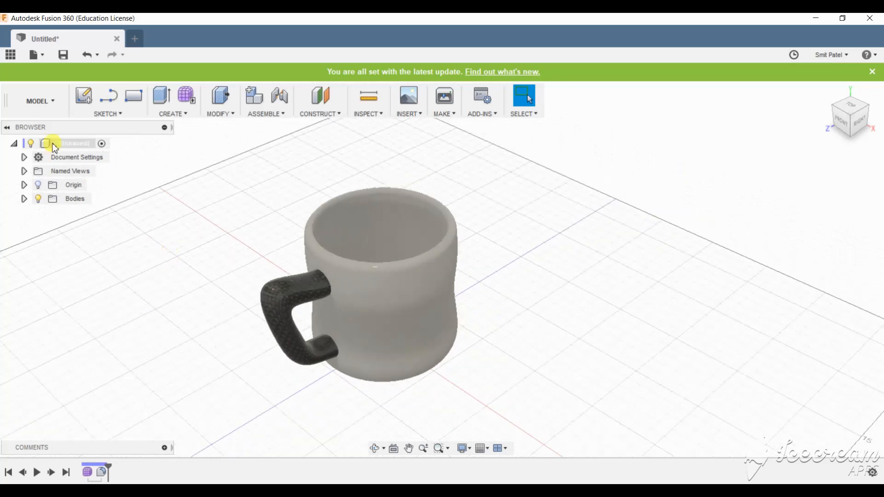
Step: Sketch a large two-point rectangle surrounding the mug on the horizontal origin plane and finish the sketch
{"action": "left_click", "coordinate": [90, 102]}
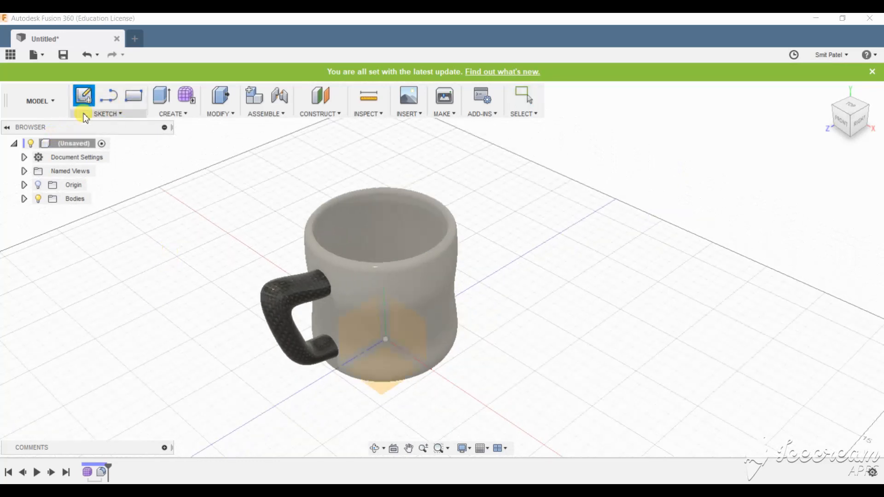
{"action": "left_click", "coordinate": [381, 389]}
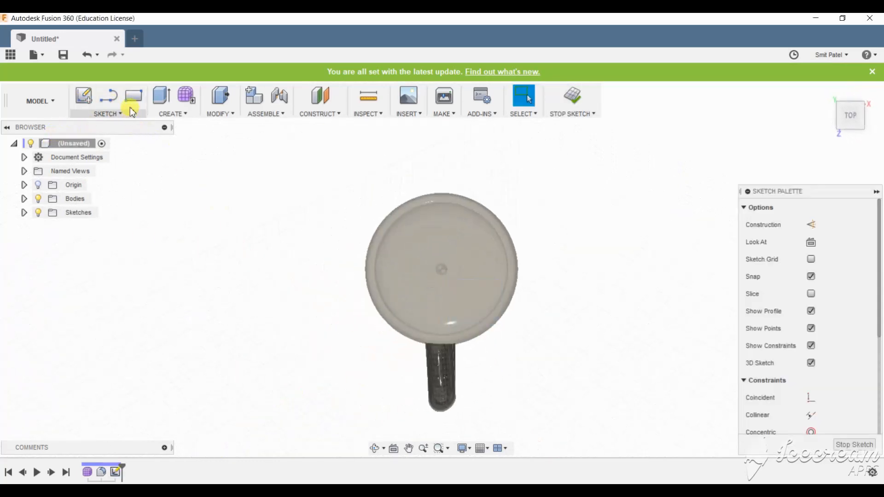
{"action": "left_click", "coordinate": [133, 95]}
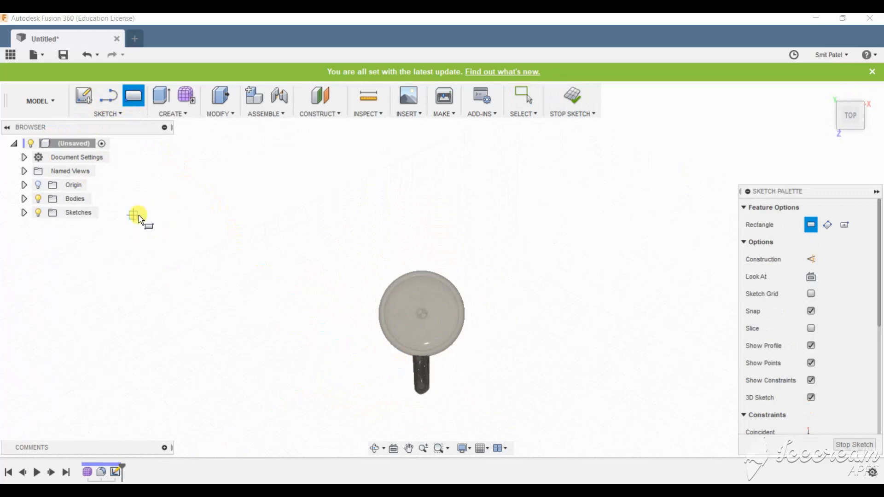
{"action": "scroll", "coordinate": [377, 261], "scroll_direction": "down", "scroll_amount": 3}
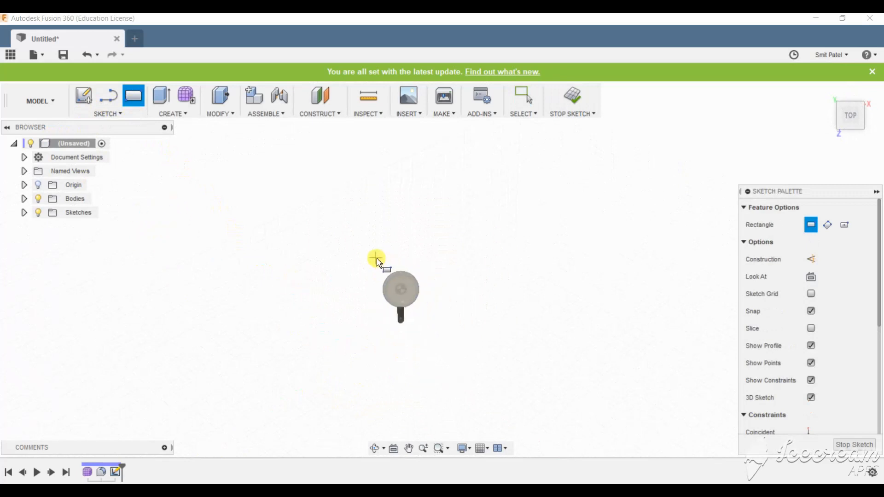
{"action": "left_click", "coordinate": [700, 443]}
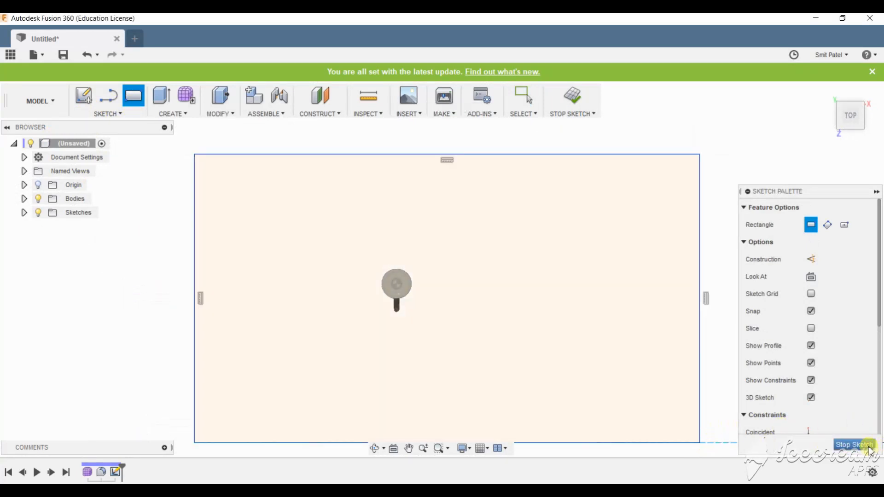
{"action": "left_click", "coordinate": [875, 445]}
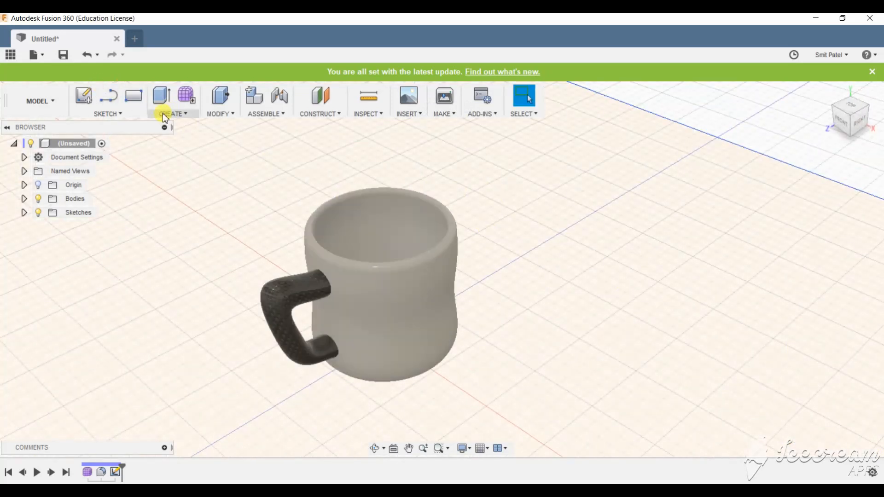
Step: Extrude the large rectangle beneath the mug by -1 cm with the Cut operation
{"action": "left_click", "coordinate": [162, 98]}
{"action": "left_click", "coordinate": [196, 223]}
{"action": "scroll", "coordinate": [468, 239], "scroll_direction": "down", "scroll_amount": 2}
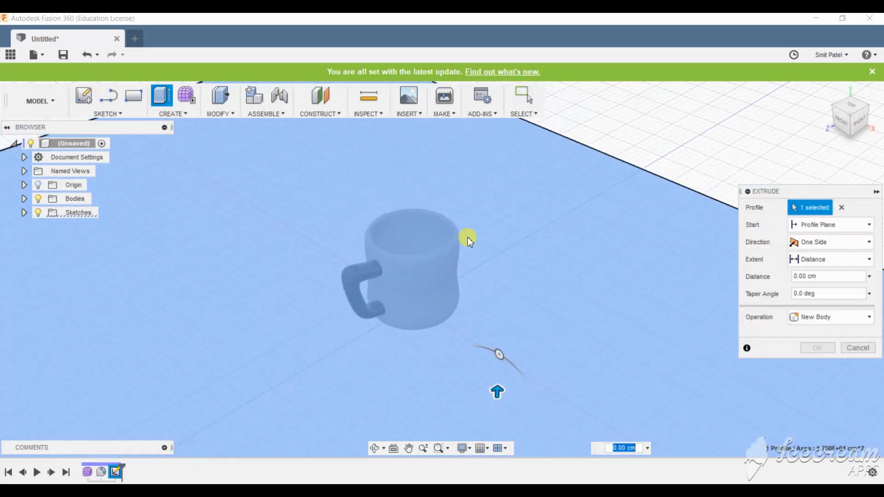
{"action": "type", "text": "-1"}
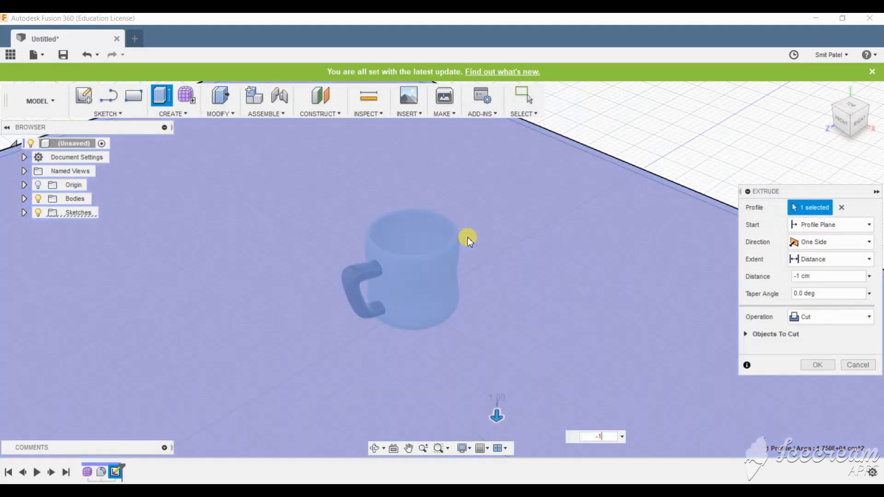
{"action": "key", "text": "Return"}
{"action": "scroll", "coordinate": [396, 294], "scroll_direction": "down", "scroll_amount": 4}
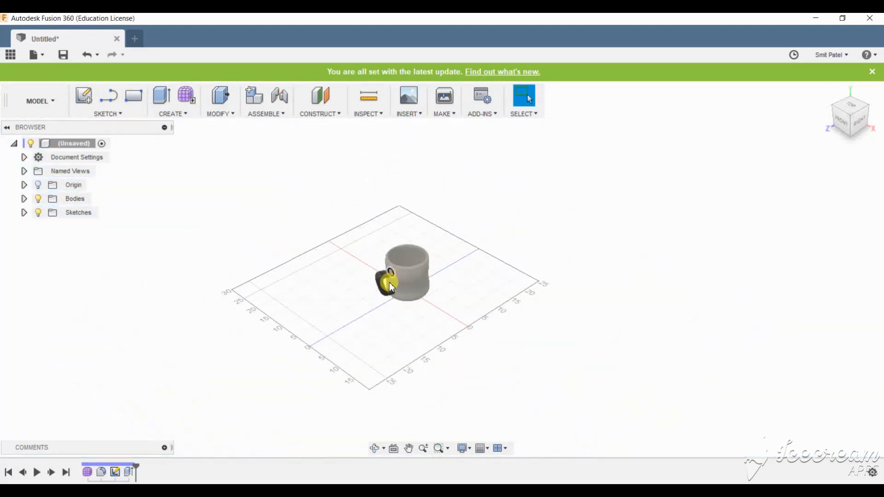
Step: Check the list of bodies and delete the rectangle's extrude feature from the design history
{"action": "left_click", "coordinate": [24, 199]}
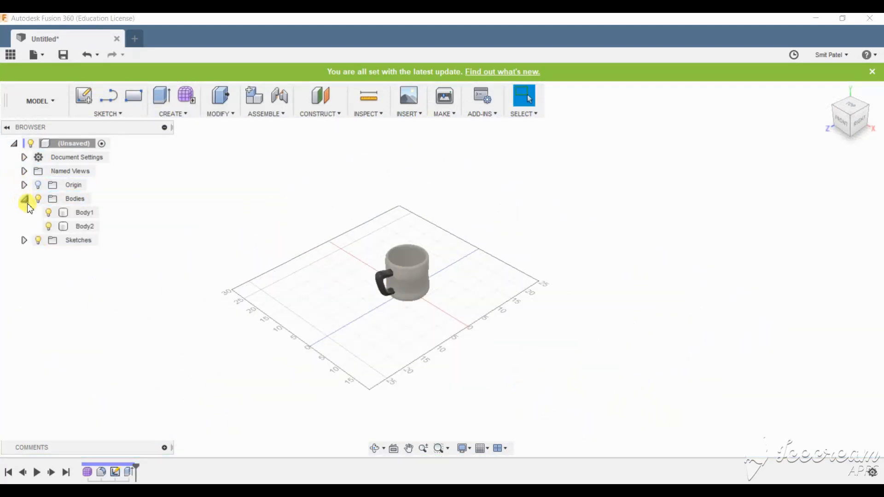
{"action": "left_click", "coordinate": [66, 226]}
{"action": "left_click", "coordinate": [24, 198]}
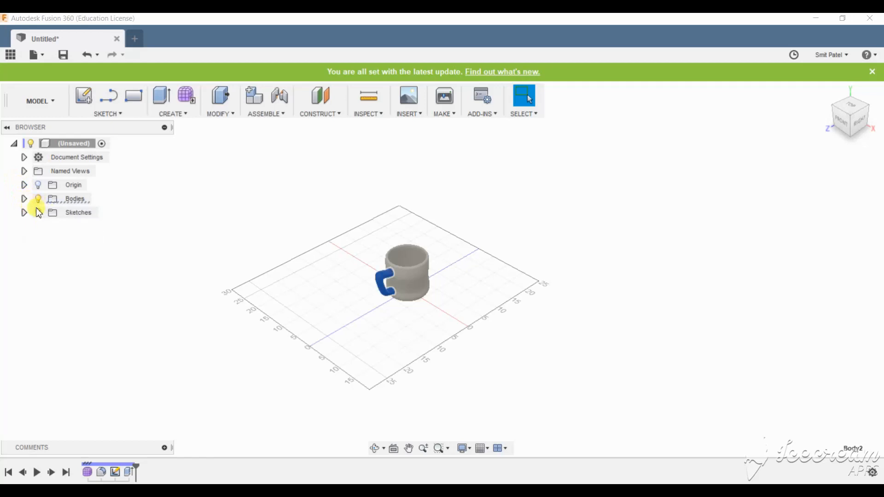
{"action": "right_click", "coordinate": [129, 472]}
{"action": "left_click", "coordinate": [161, 412]}
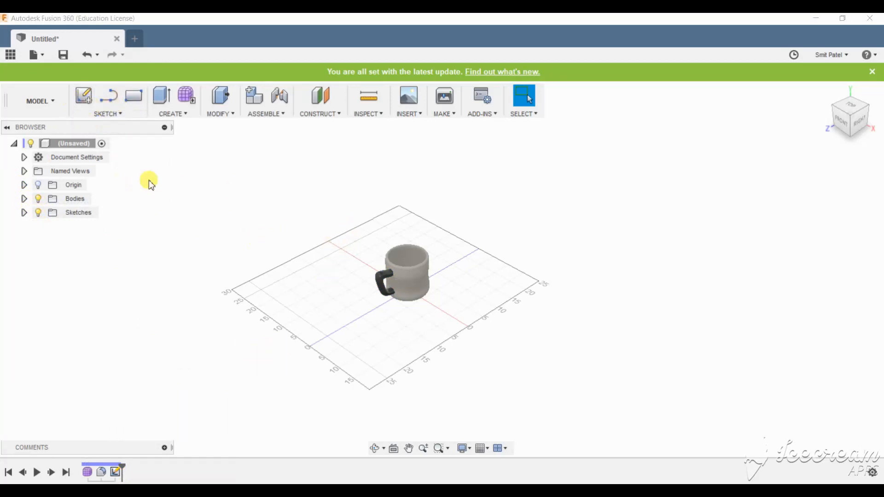
Step: Switch to the Render workspace and frame the mug closely for a rendering
{"action": "left_click", "coordinate": [39, 101]}
{"action": "mouse_move", "coordinate": [57, 264]}
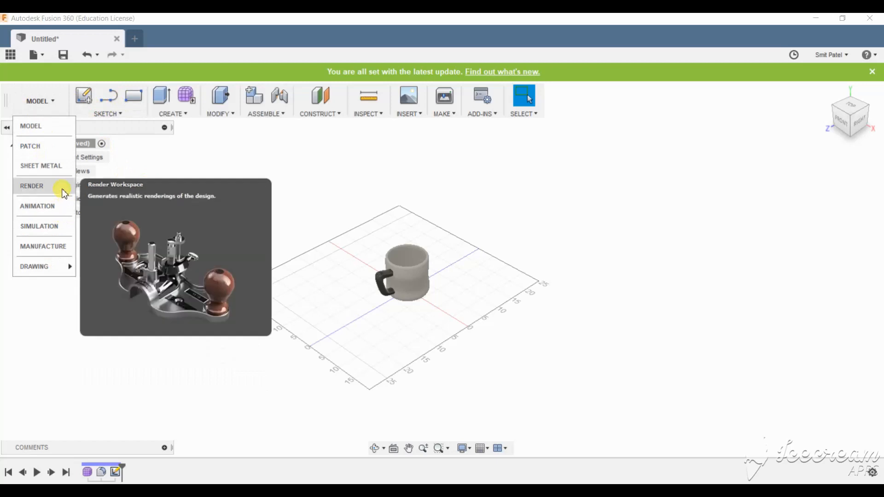
{"action": "left_click", "coordinate": [57, 186]}
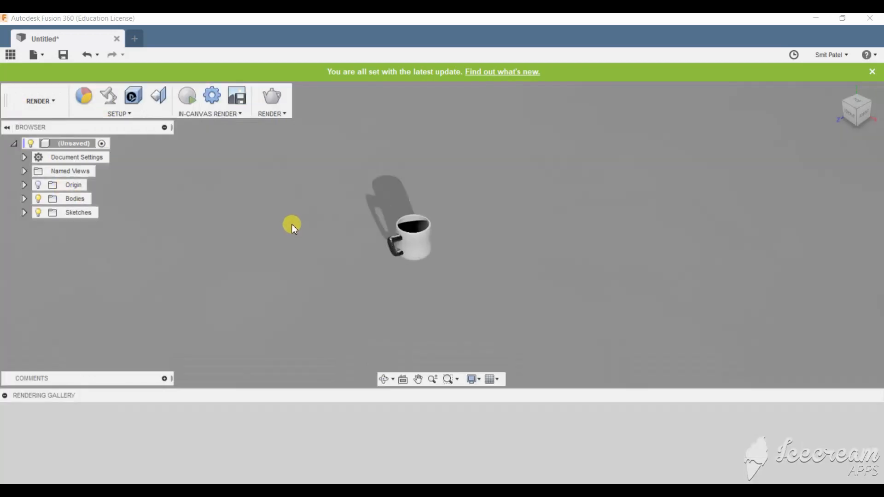
{"action": "scroll", "coordinate": [305, 256], "scroll_direction": "up", "scroll_amount": 3}
{"action": "scroll", "coordinate": [426, 243], "scroll_direction": "up", "scroll_amount": 3}
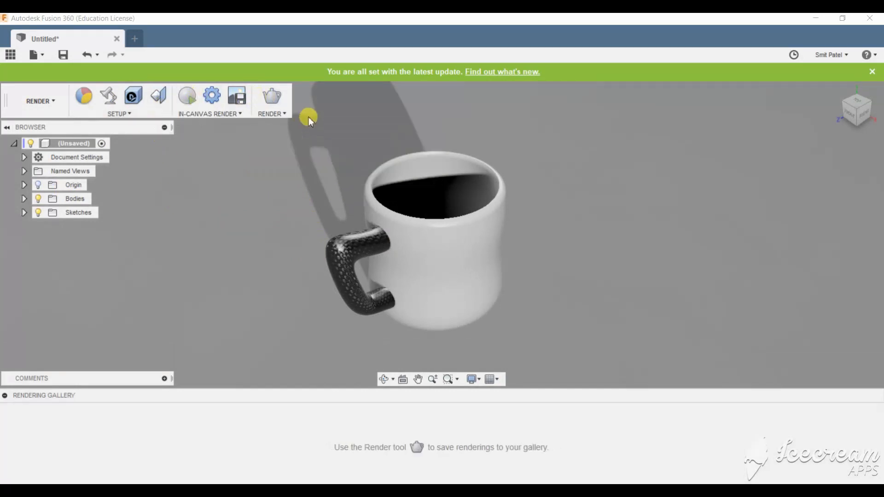
Step: Try to start a rendering of the unsaved mug with the Render tool and dismiss the notice
{"action": "left_click", "coordinate": [272, 96]}
{"action": "left_click", "coordinate": [509, 216]}
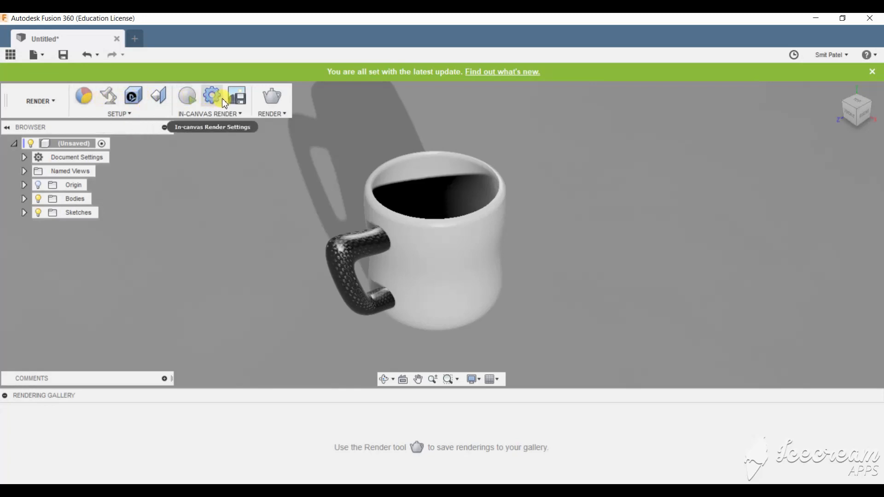
{"action": "left_click", "coordinate": [275, 102]}
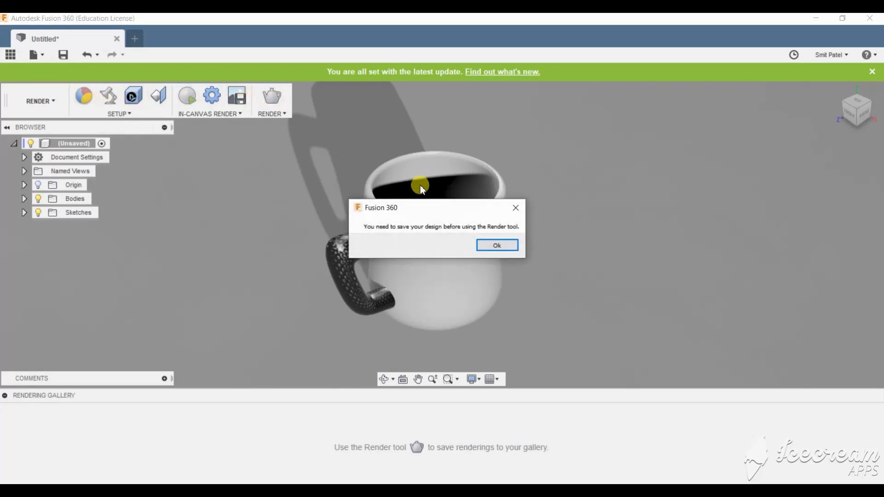
{"action": "left_click", "coordinate": [497, 245]}
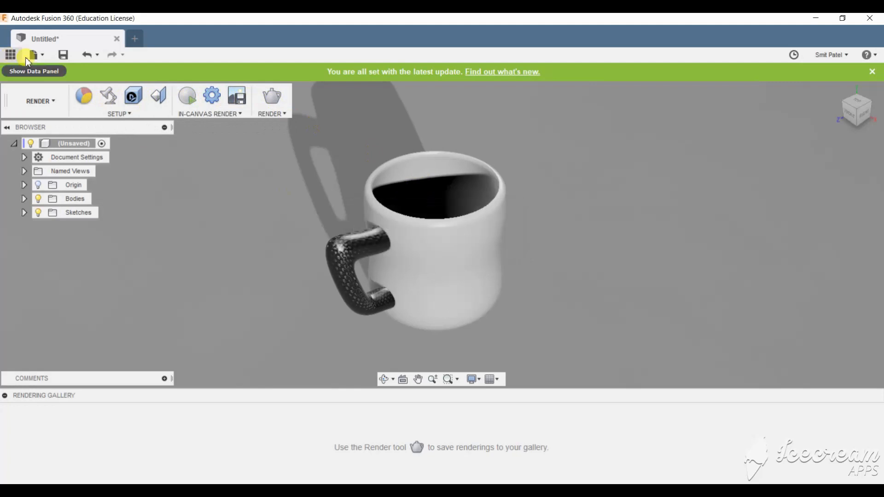
Step: Save the design under the name mug in the de project master location
{"action": "left_click", "coordinate": [63, 54]}
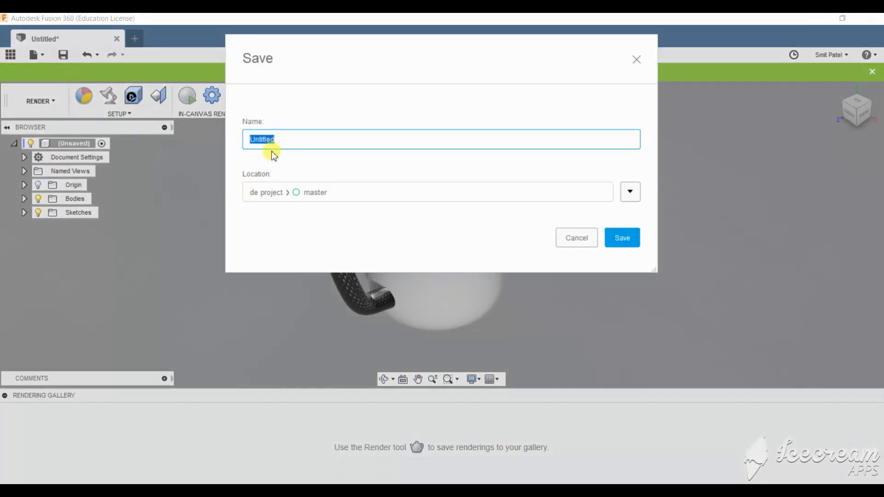
{"action": "key", "text": "BackSpace"}
{"action": "type", "text": "1"}
{"action": "key", "text": "BackSpace"}
{"action": "type", "text": "mug"}
{"action": "left_click", "coordinate": [629, 238]}
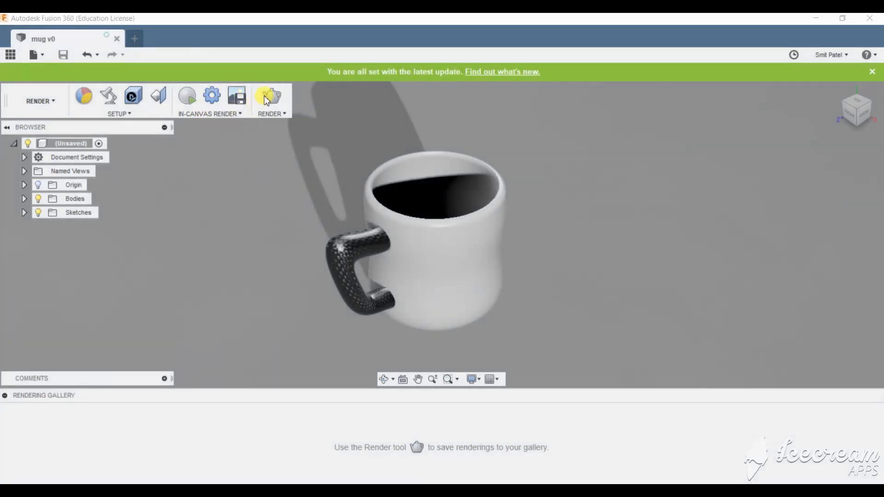
Step: Try to start a rendering of the saved mug and briefly preview it with an in-canvas render
{"action": "left_click", "coordinate": [267, 100]}
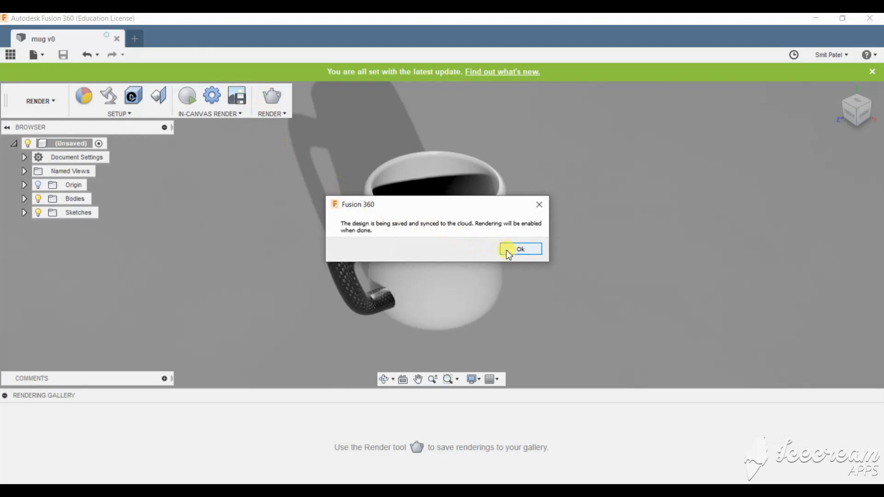
{"action": "left_click", "coordinate": [522, 249]}
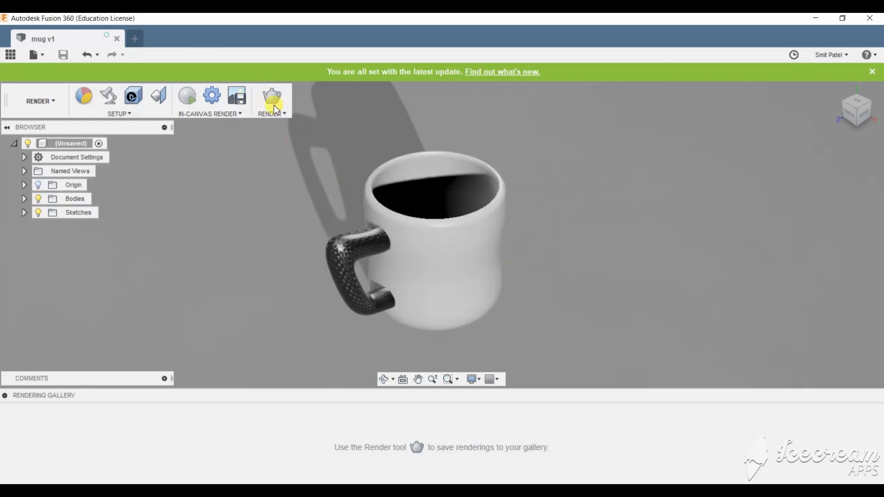
{"action": "left_click", "coordinate": [212, 103]}
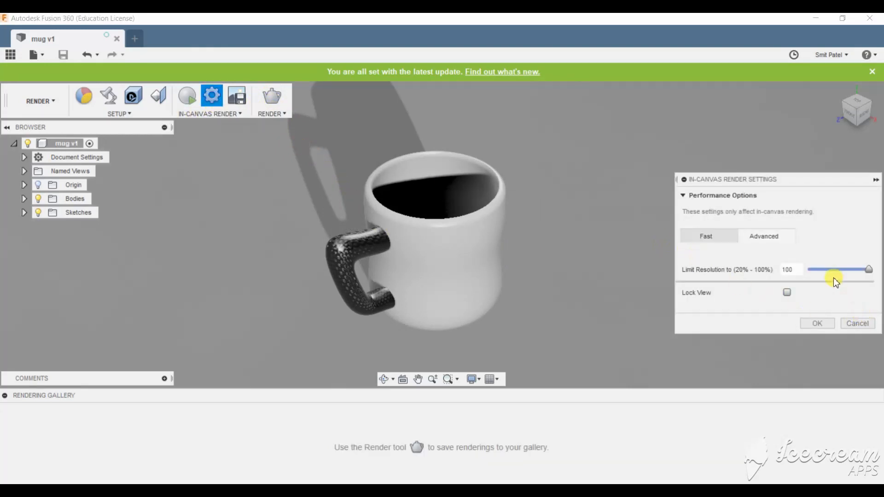
{"action": "left_click", "coordinate": [852, 324]}
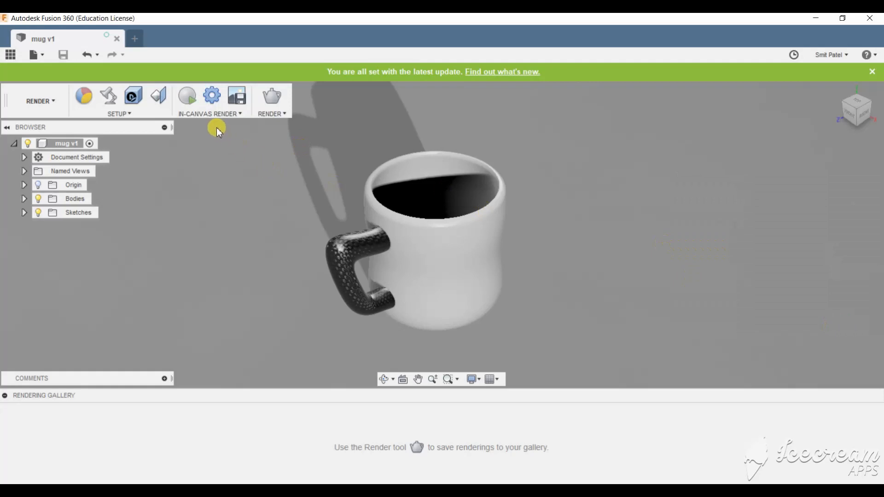
{"action": "left_click", "coordinate": [187, 102]}
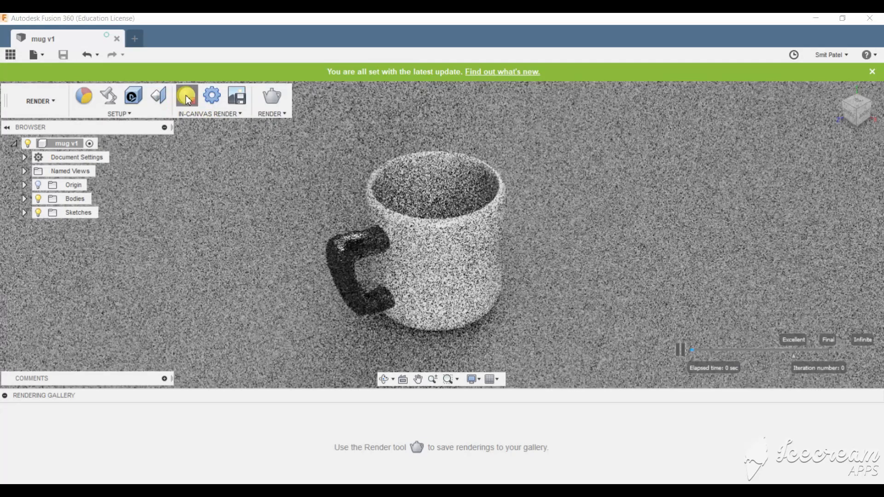
{"action": "left_click", "coordinate": [184, 98]}
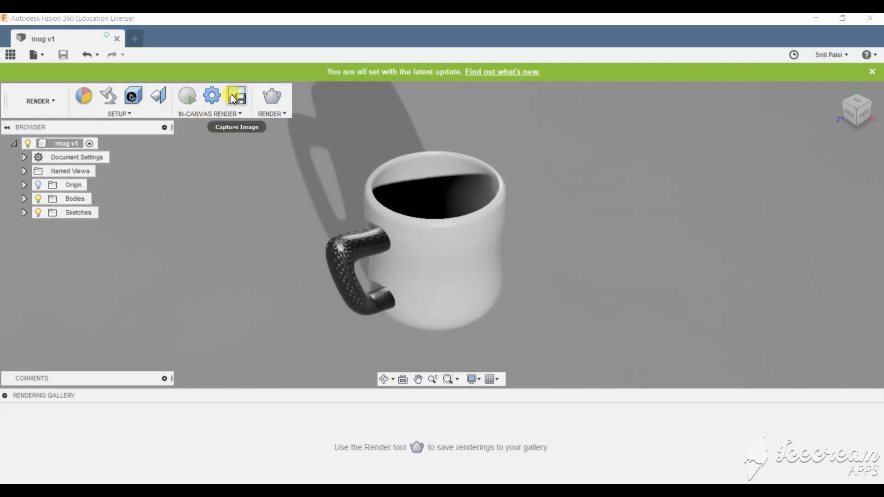
Step: Apply texture map controls to the handle with automatic projection and the UV Diagnostic Texture display mode
{"action": "left_click", "coordinate": [158, 98]}
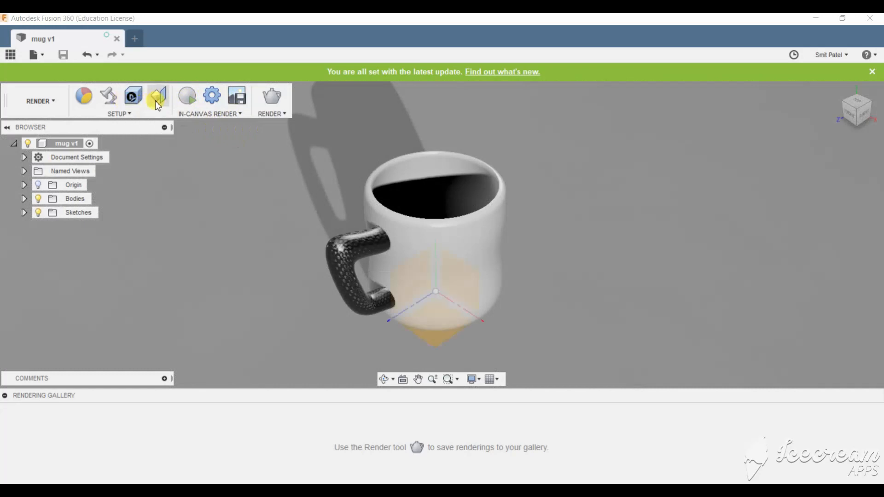
{"action": "left_click", "coordinate": [348, 276]}
{"action": "left_click", "coordinate": [805, 230]}
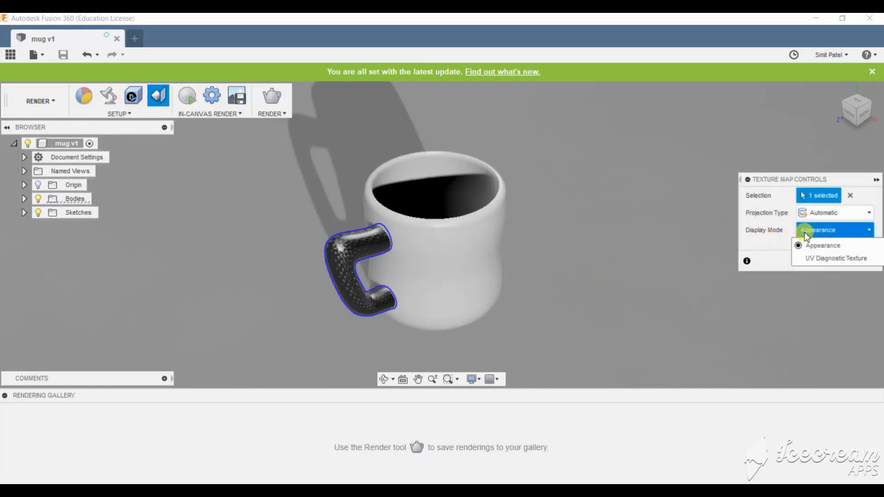
{"action": "left_click", "coordinate": [812, 256]}
{"action": "left_click", "coordinate": [819, 251]}
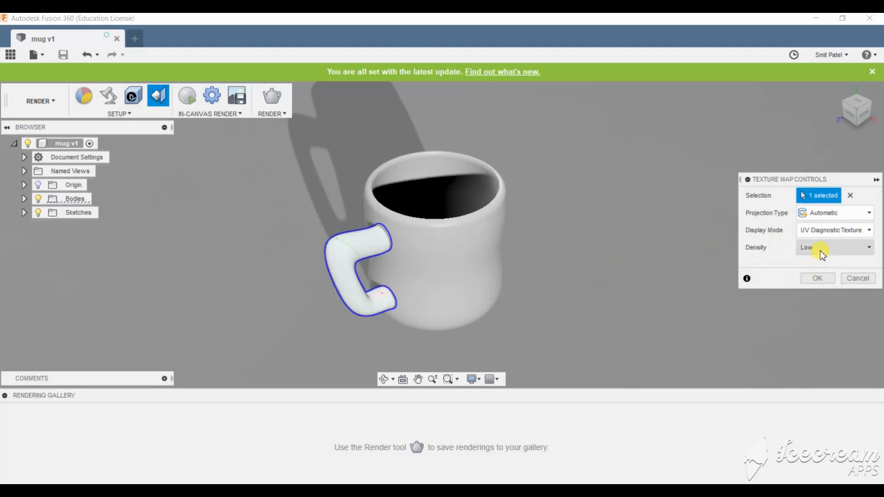
{"action": "left_click", "coordinate": [817, 277]}
{"action": "left_click", "coordinate": [822, 283]}
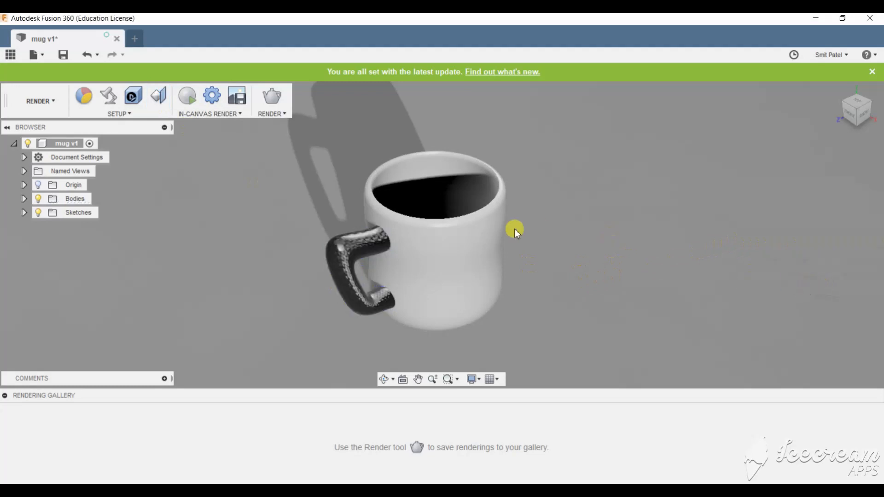
Step: Configure the rendering for the local renderer with advanced quality 100 (Excellent) and a transparent background
{"action": "left_click", "coordinate": [275, 101]}
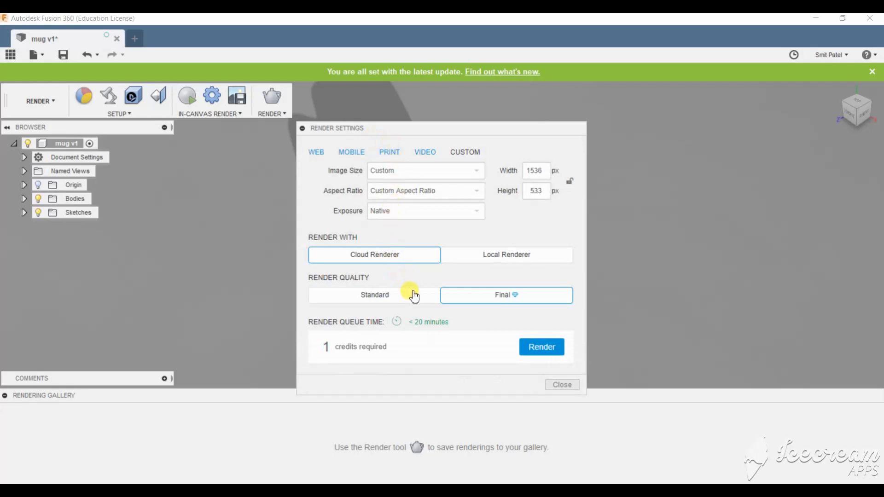
{"action": "left_click", "coordinate": [505, 257]}
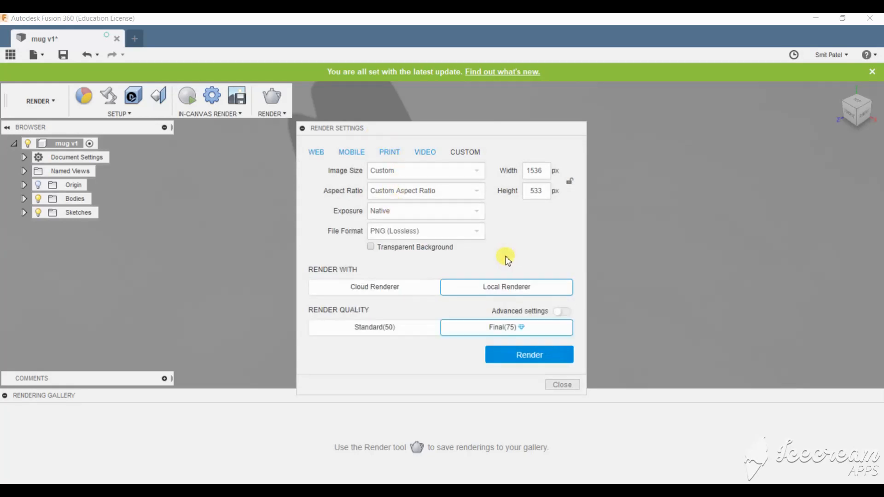
{"action": "left_click", "coordinate": [562, 313]}
{"action": "left_click_drag", "start_coordinate": [554, 337], "coordinate": [579, 344]}
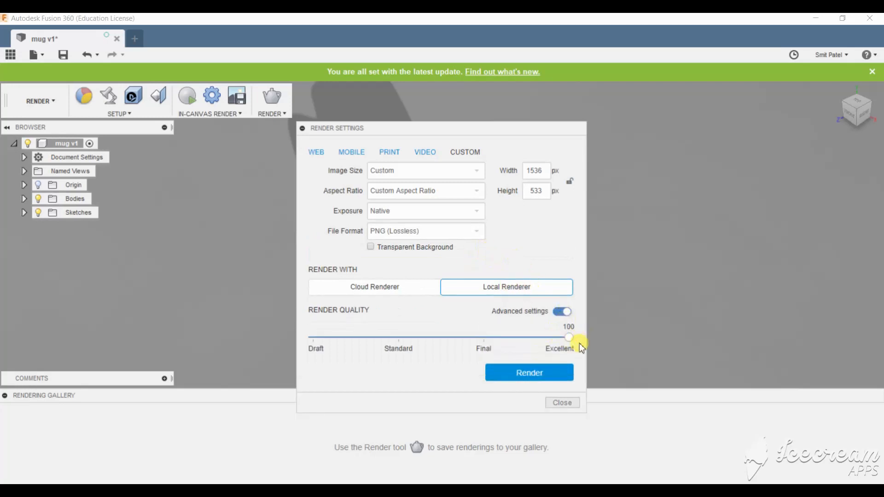
{"action": "left_click", "coordinate": [410, 247]}
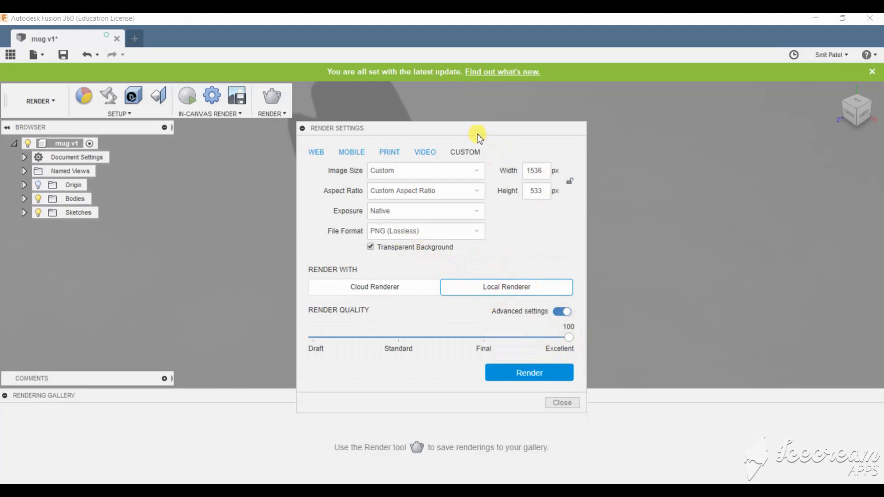
Step: Compare view angles of the mug and start the local rendering from the raised corner view showing rim and handle
{"action": "left_click_drag", "start_coordinate": [475, 132], "coordinate": [206, 151]}
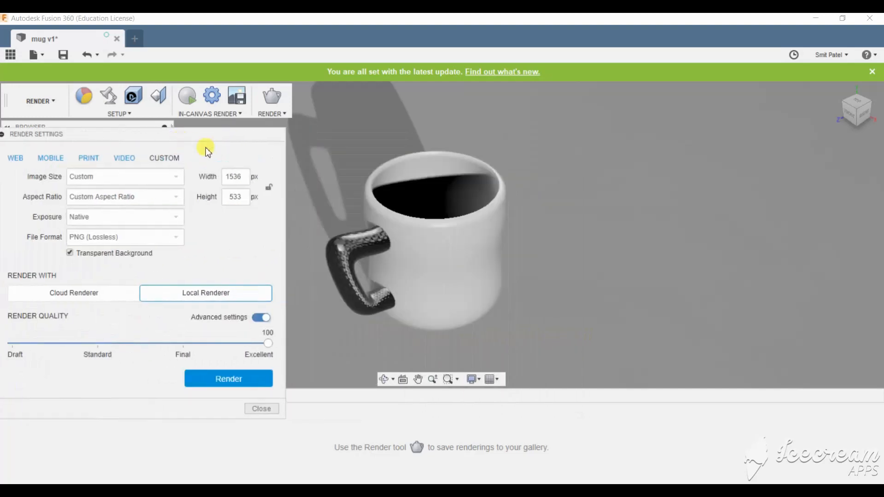
{"action": "left_click", "coordinate": [863, 122]}
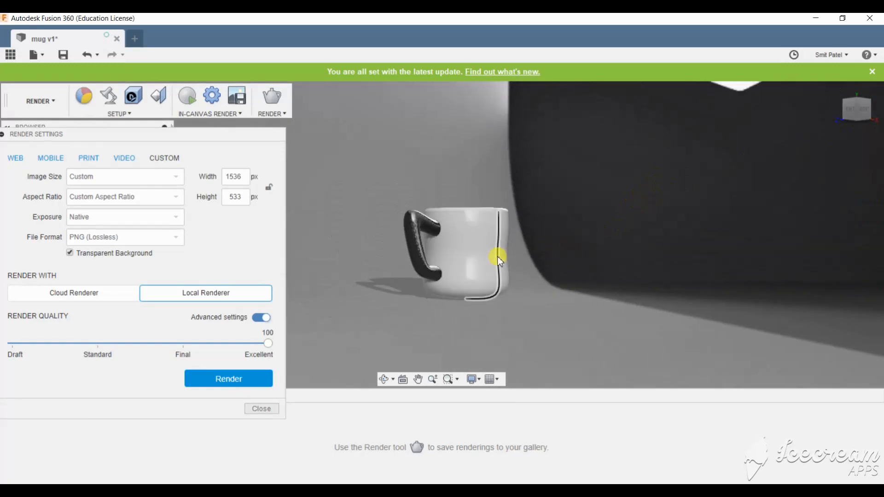
{"action": "scroll", "coordinate": [483, 266], "scroll_direction": "up", "scroll_amount": 3}
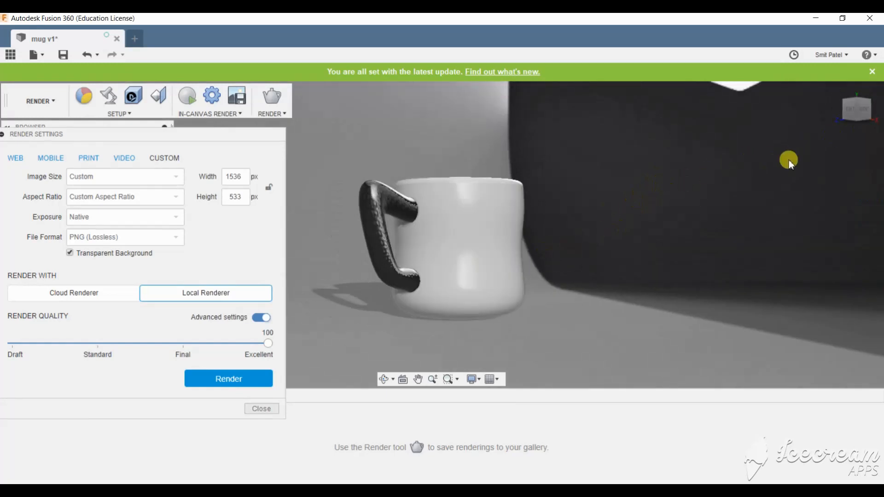
{"action": "left_click", "coordinate": [865, 105]}
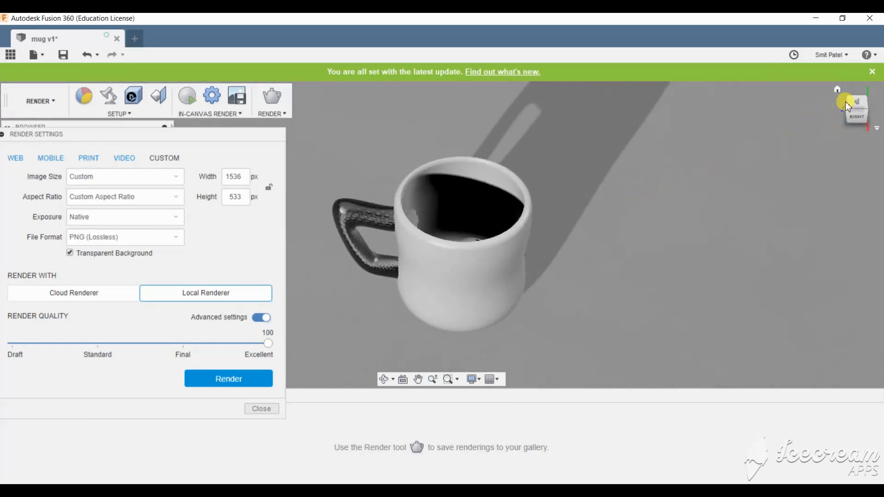
{"action": "left_click", "coordinate": [850, 112]}
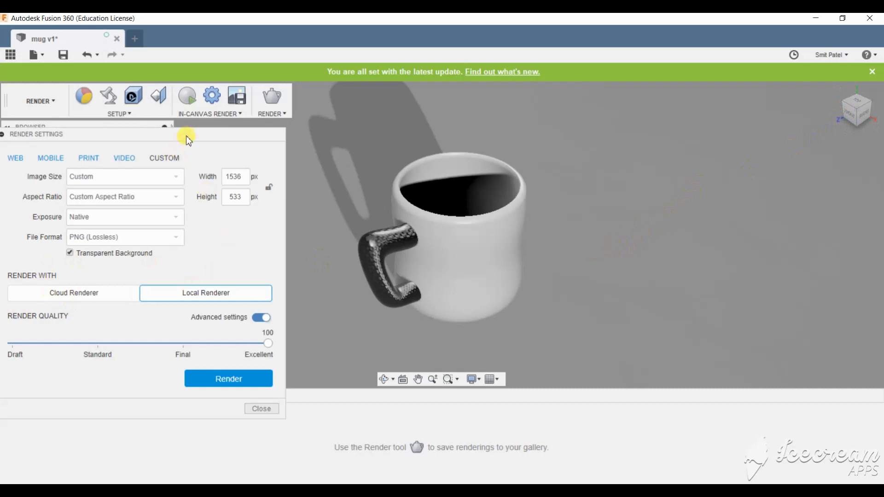
{"action": "left_click_drag", "start_coordinate": [185, 133], "coordinate": [243, 107]}
{"action": "left_click", "coordinate": [299, 353]}
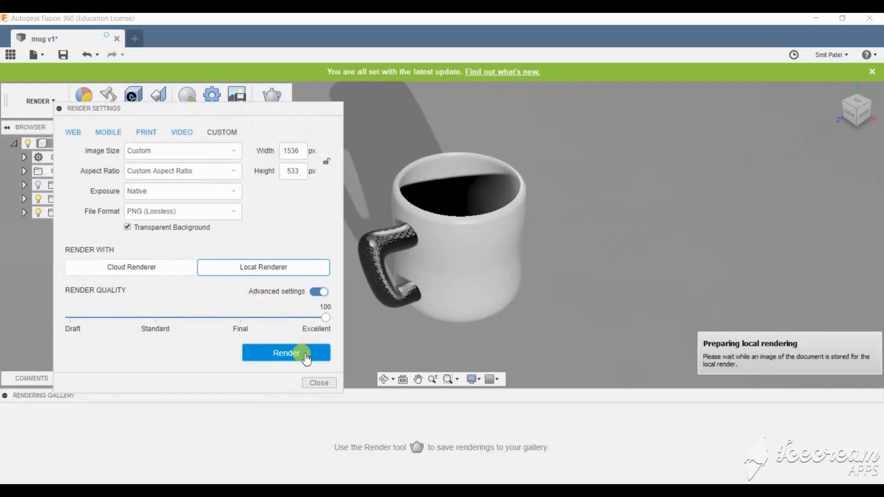